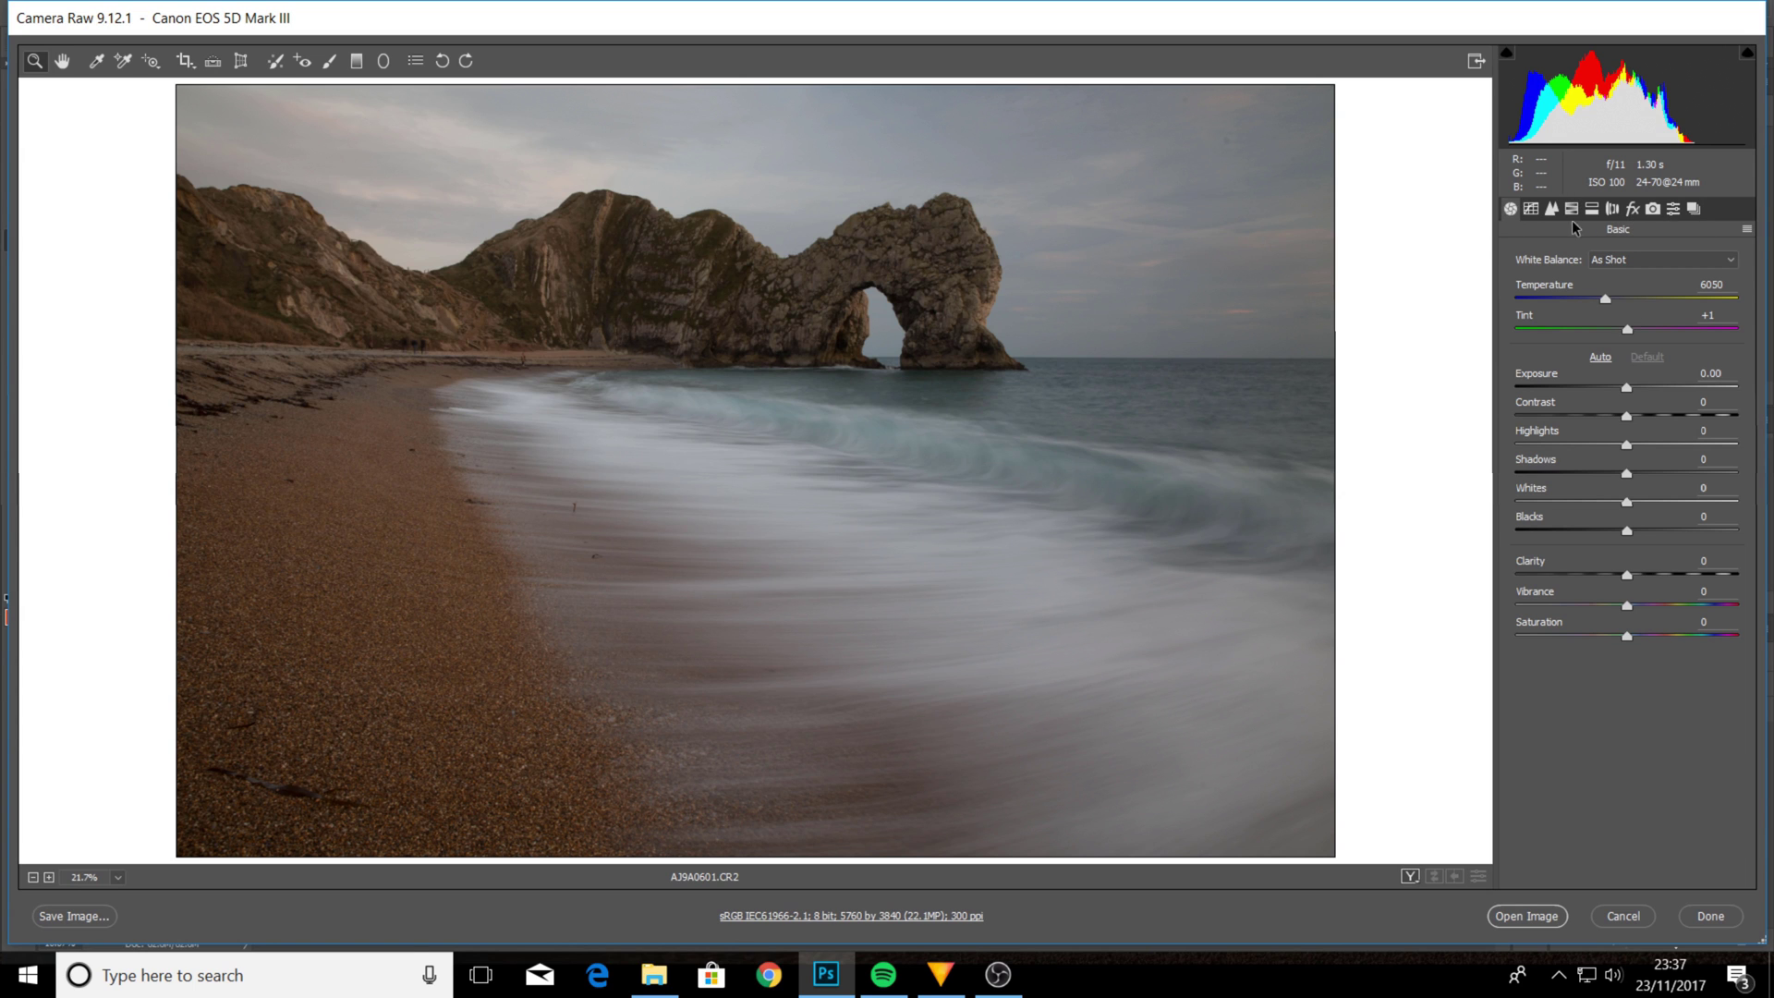
Examine the available adjustment groups, from Tone Curve and Detail through to Presets and Snapshots, and return to Basic
left_click(1529, 209)
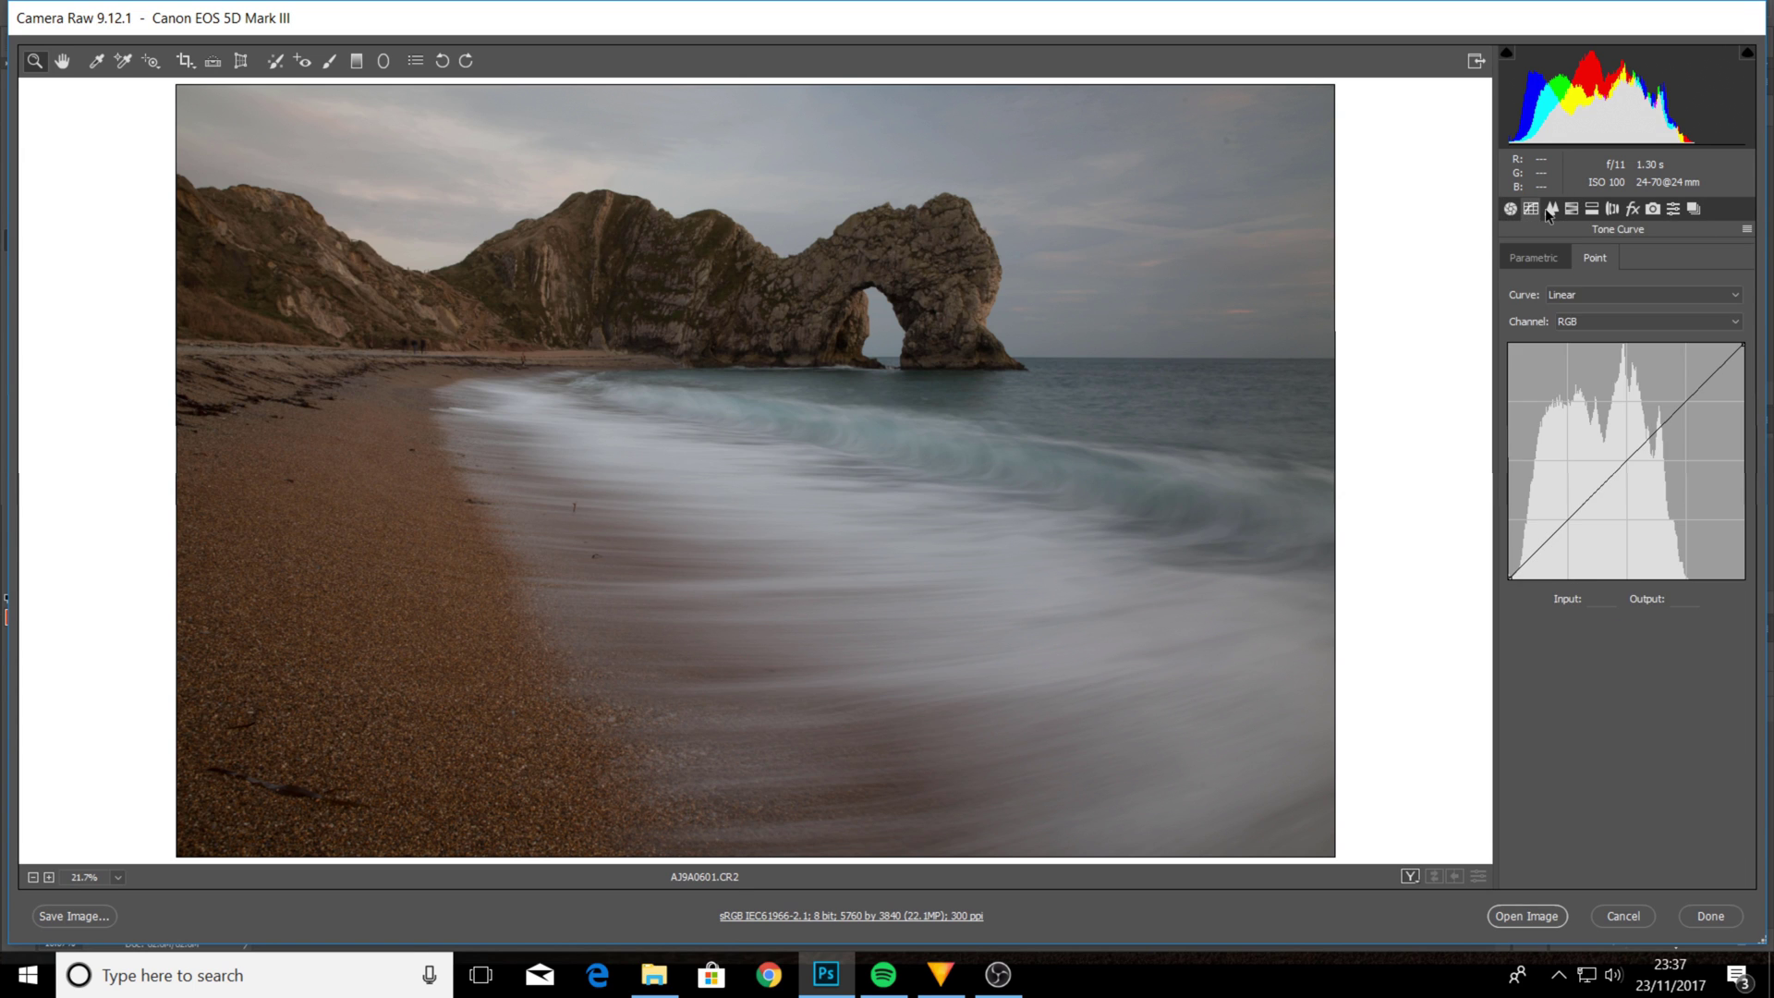
left_click(1550, 209)
left_click(1570, 208)
left_click(1591, 208)
left_click(1611, 209)
left_click(1636, 209)
left_click(1670, 209)
left_click(1691, 208)
left_click(1511, 208)
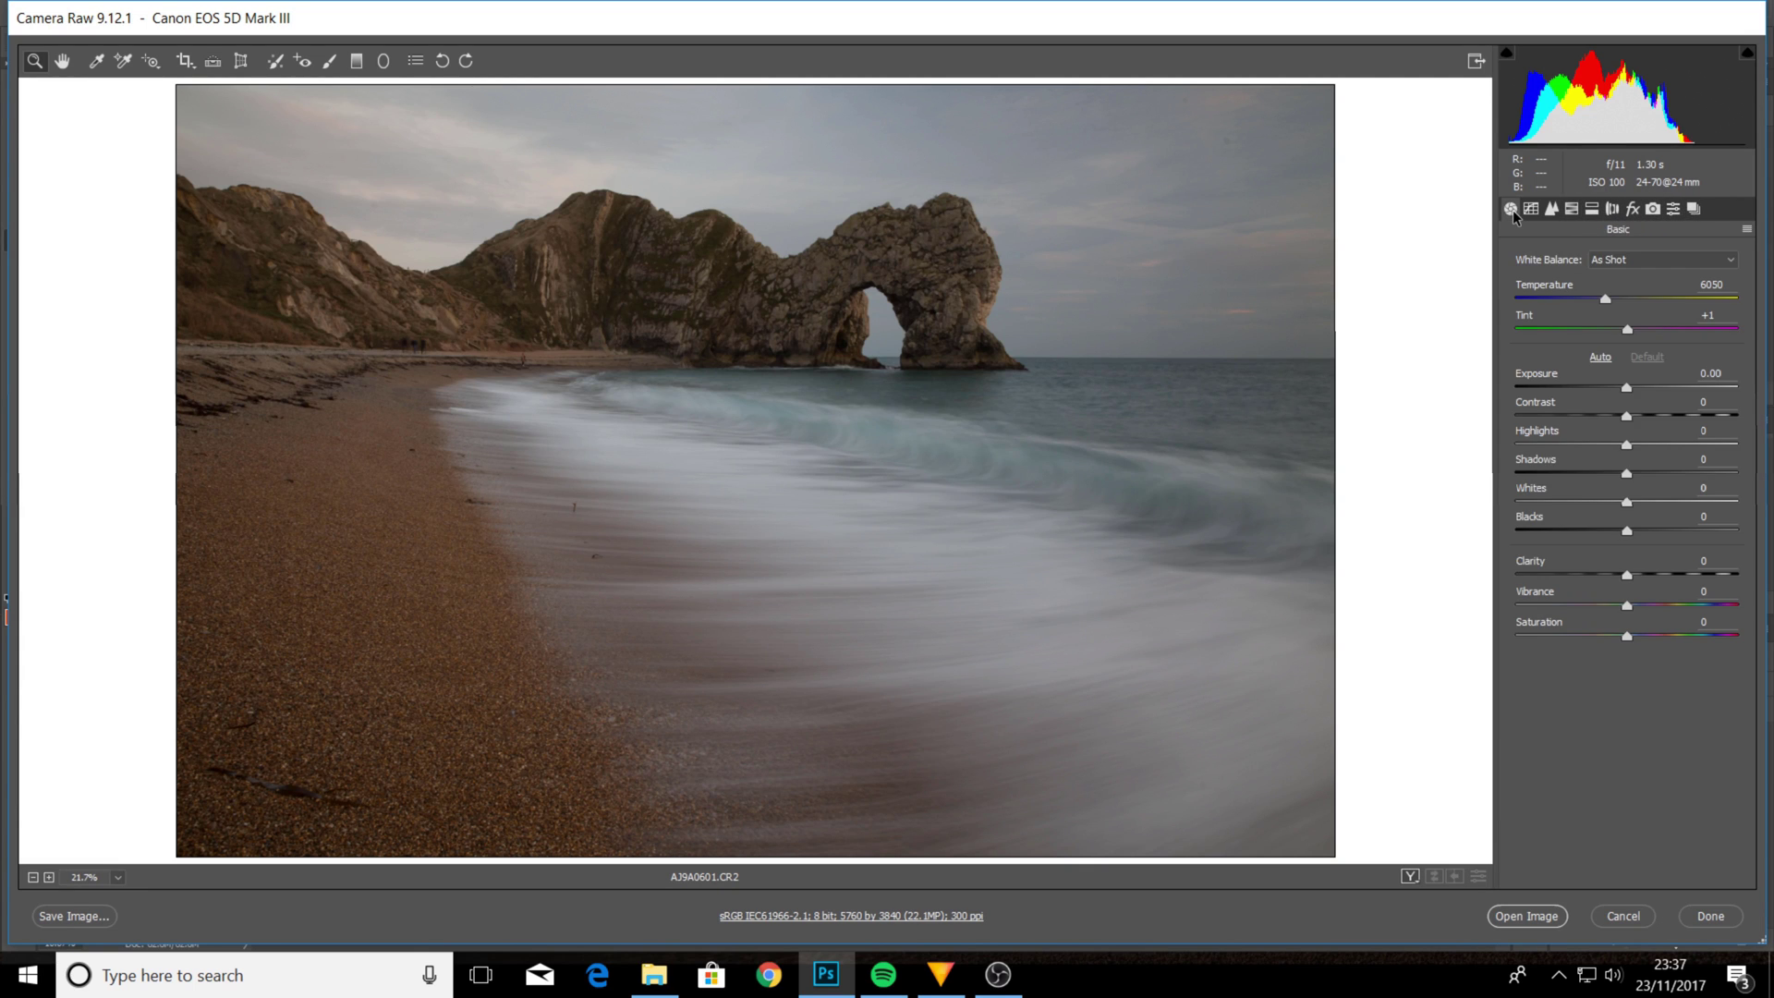
Enable chromatic aberration removal and profile corrections for the lens
left_click(1613, 210)
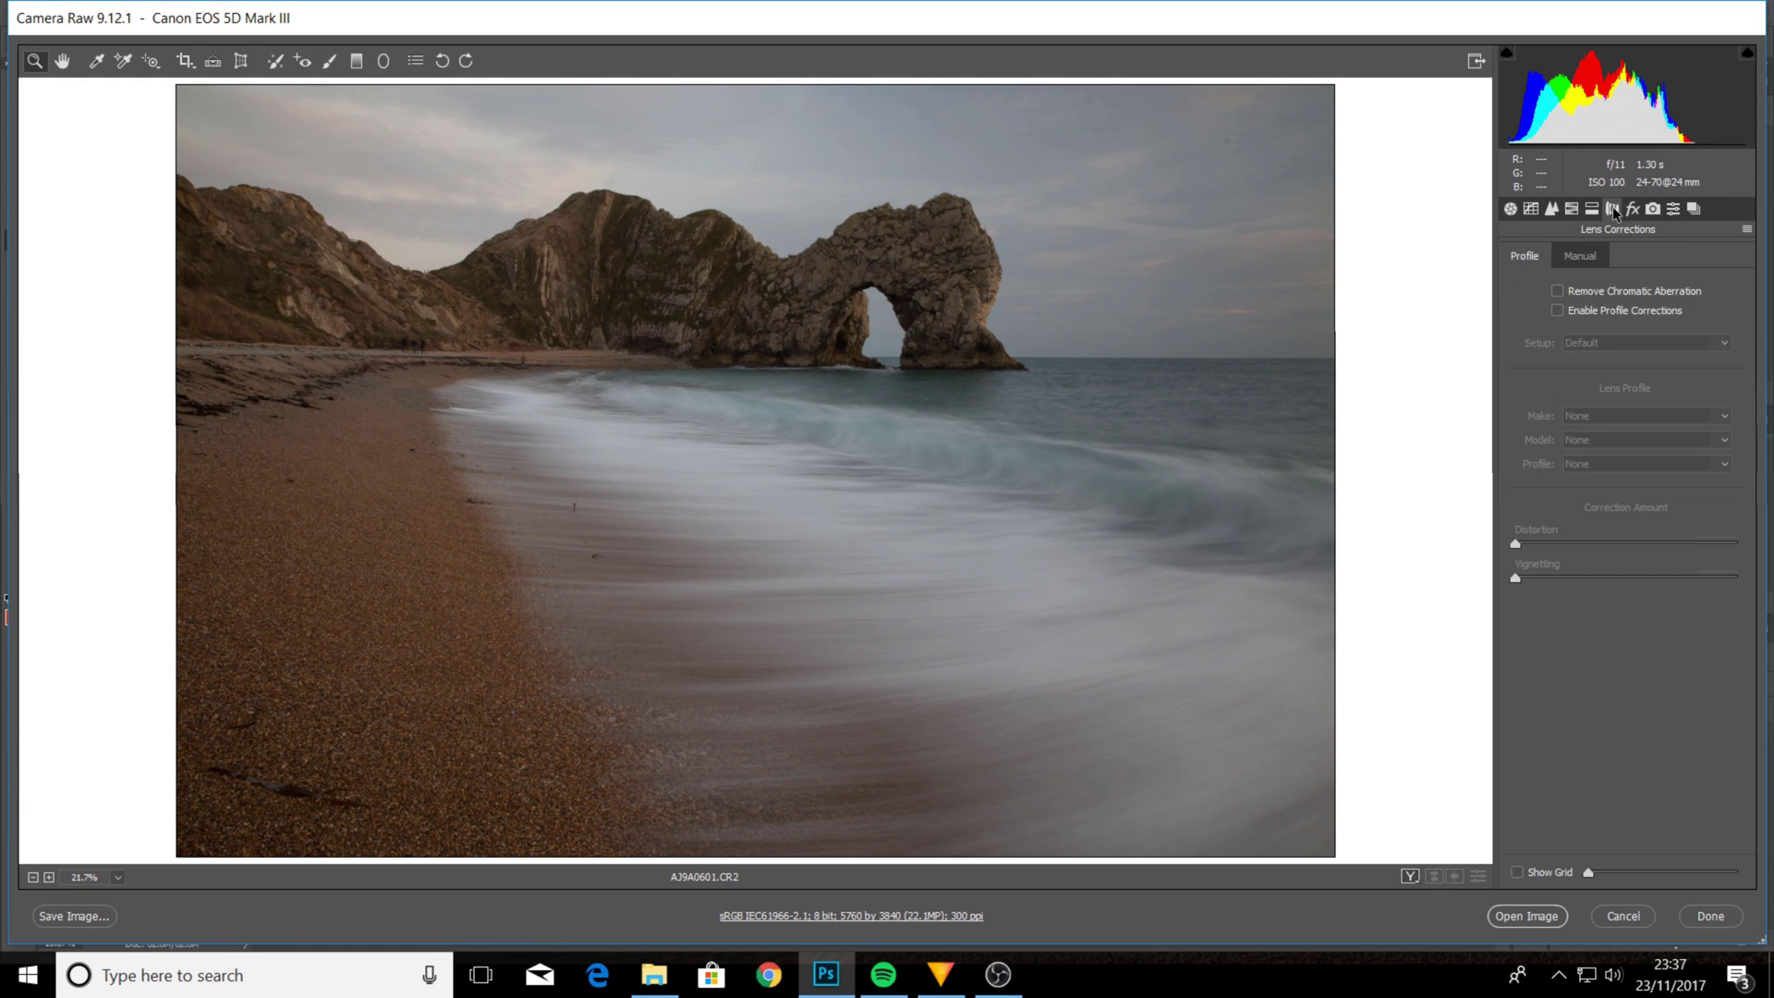
left_click(1559, 293)
left_click(1558, 309)
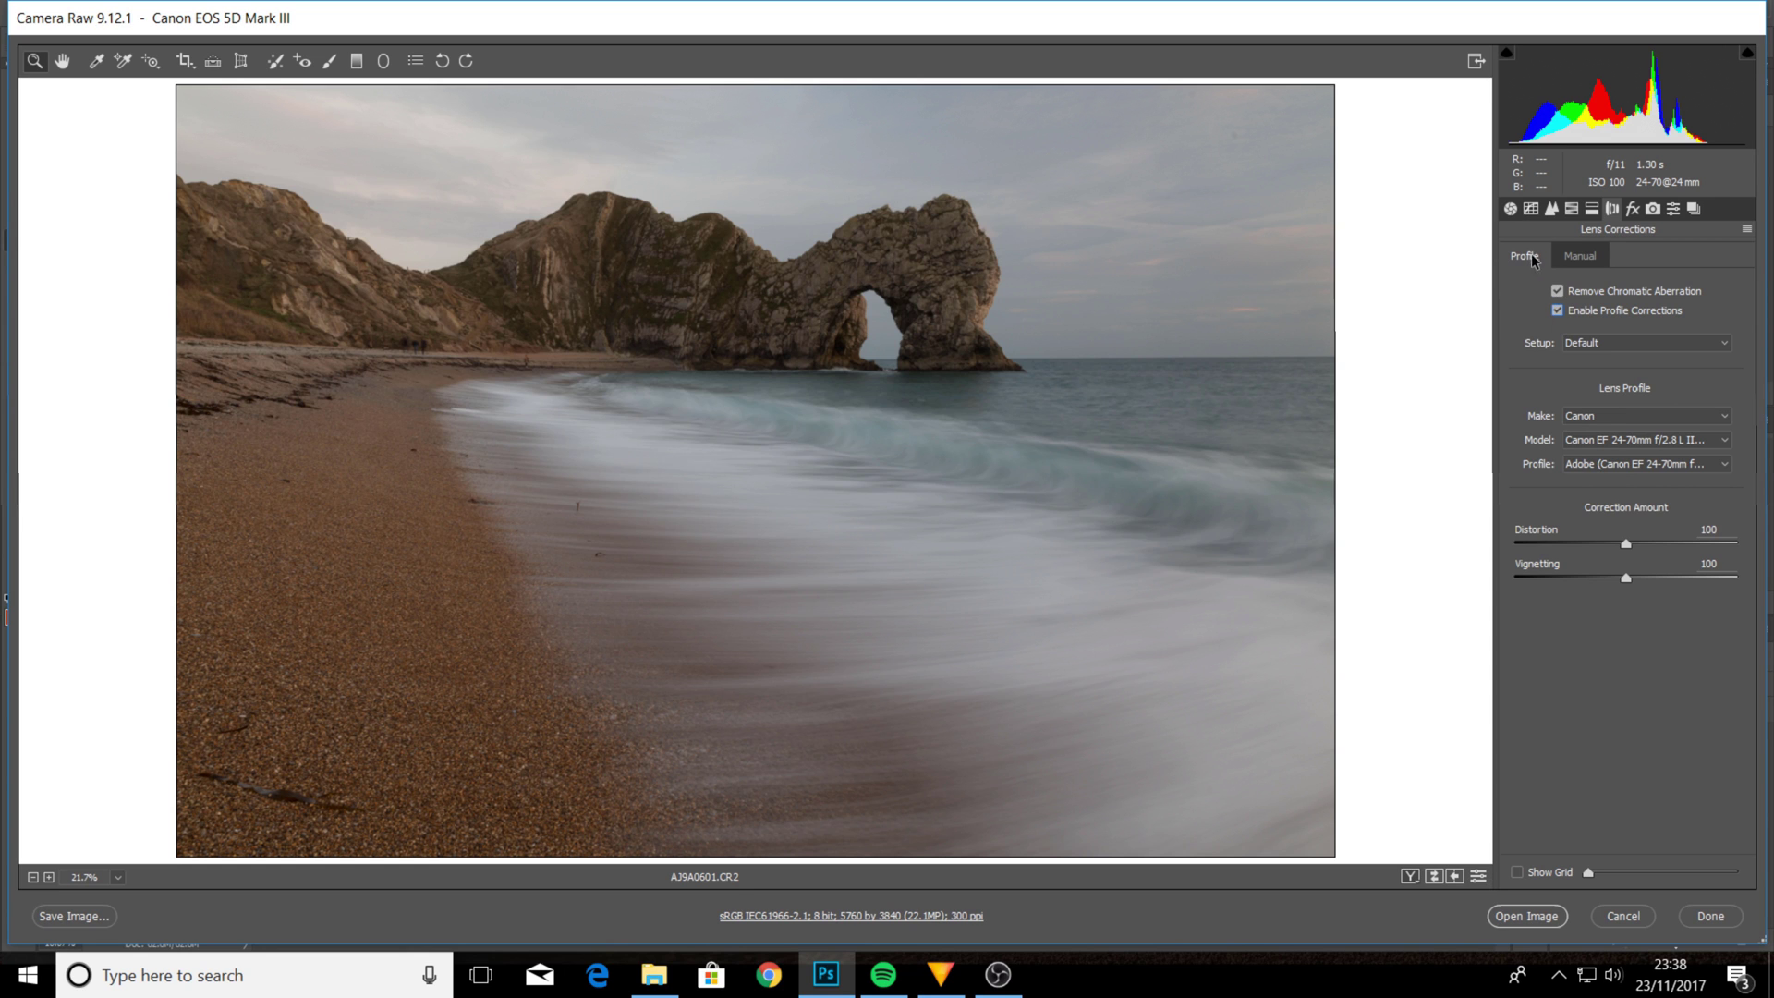
Set Exposure to +0.75, Contrast to +8, Highlights to -16 and Shadows to +23
left_click(1509, 209)
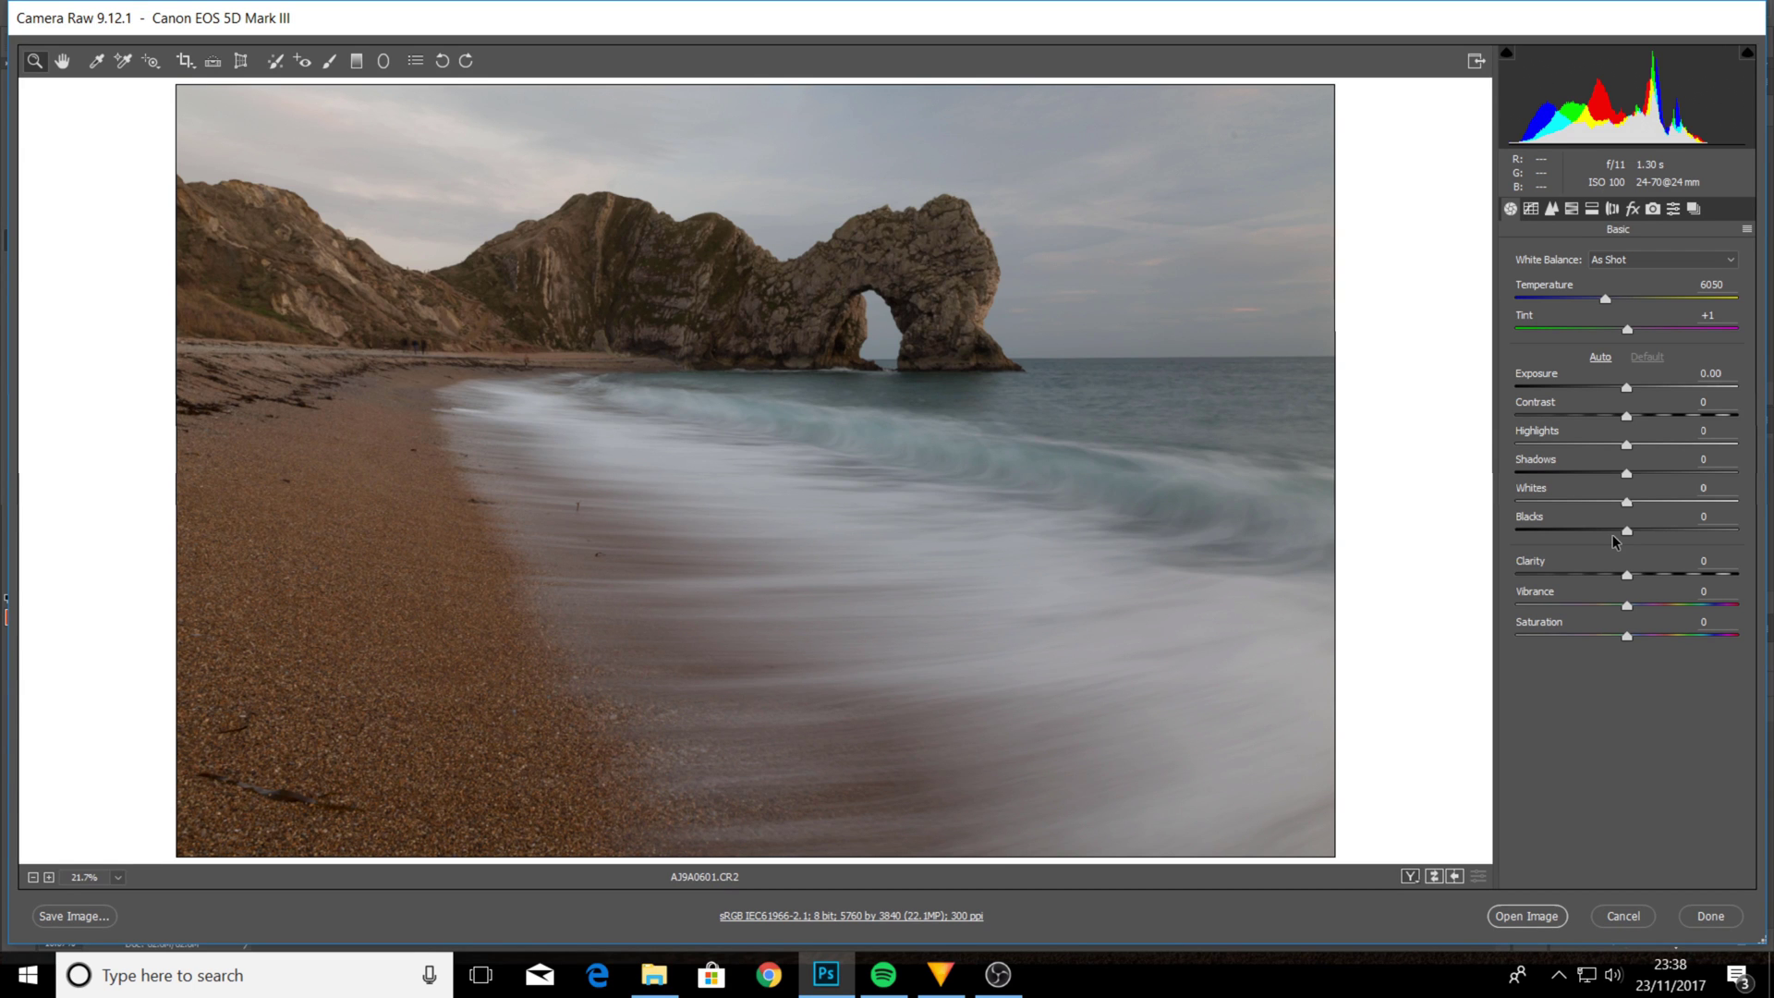
mouse_move(1626, 386)
left_mouse_down()
mouse_move(1650, 391)
mouse_move(1621, 414)
mouse_move(1636, 415)
left_mouse_up()
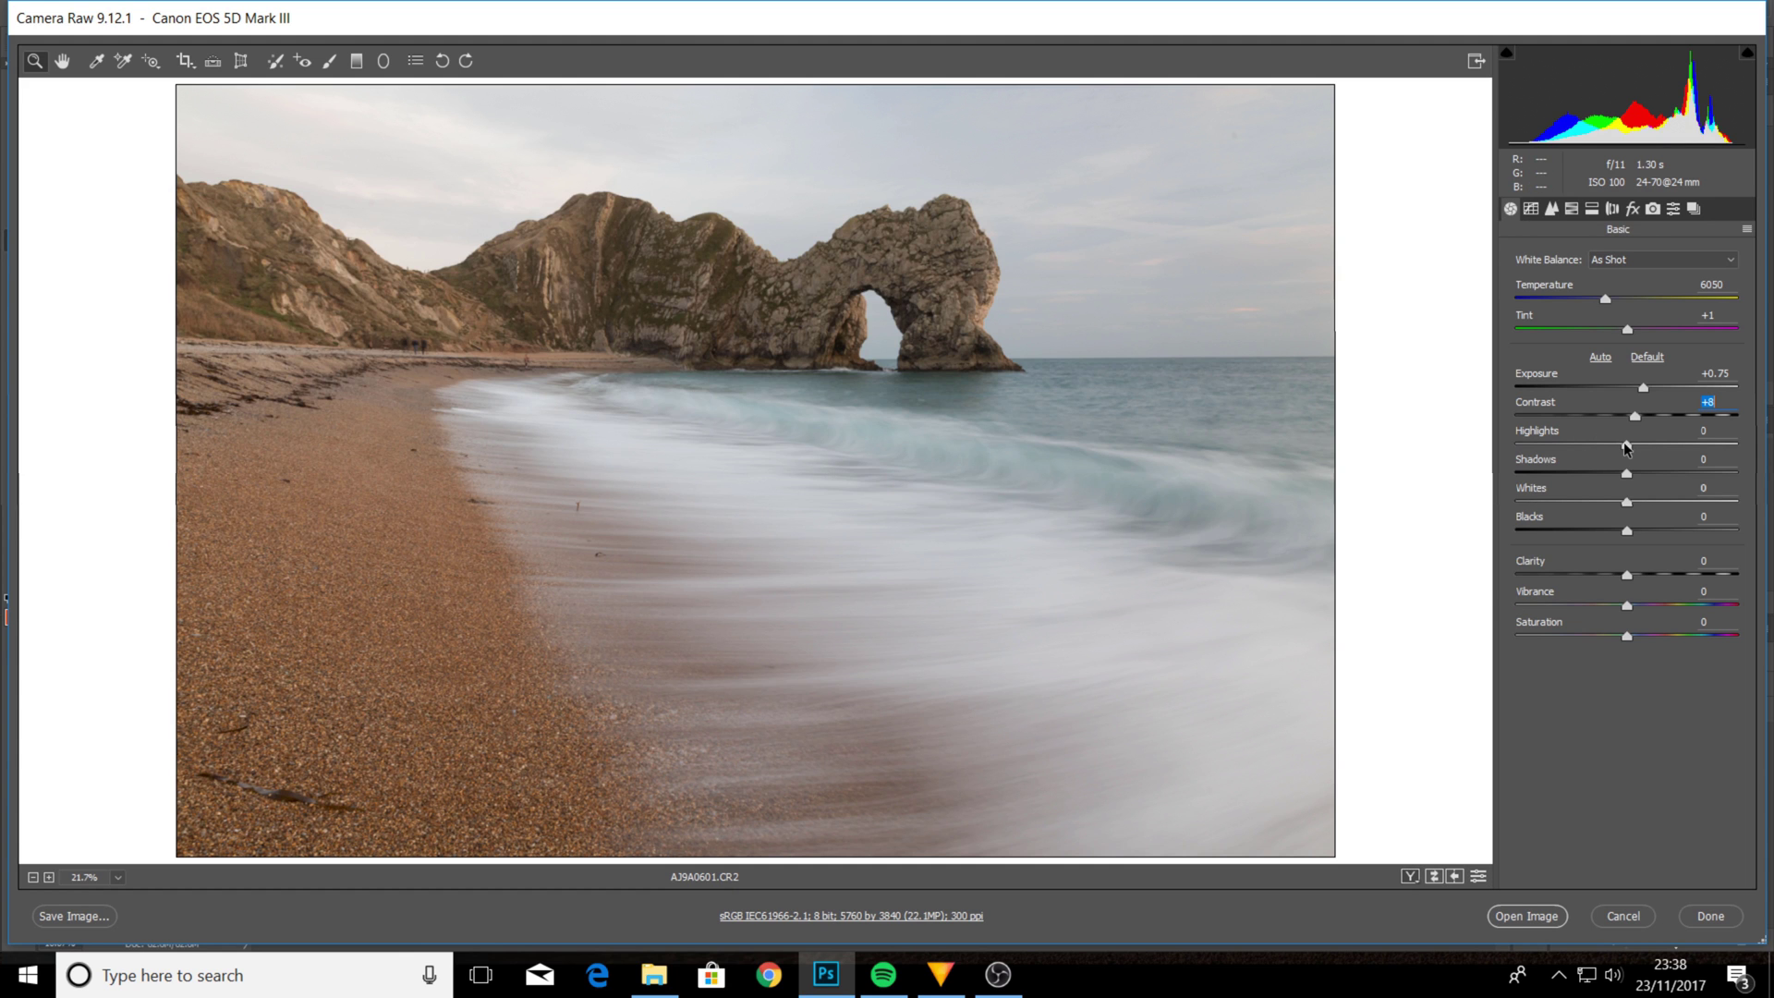
left_click_drag(1626, 445, 1608, 447)
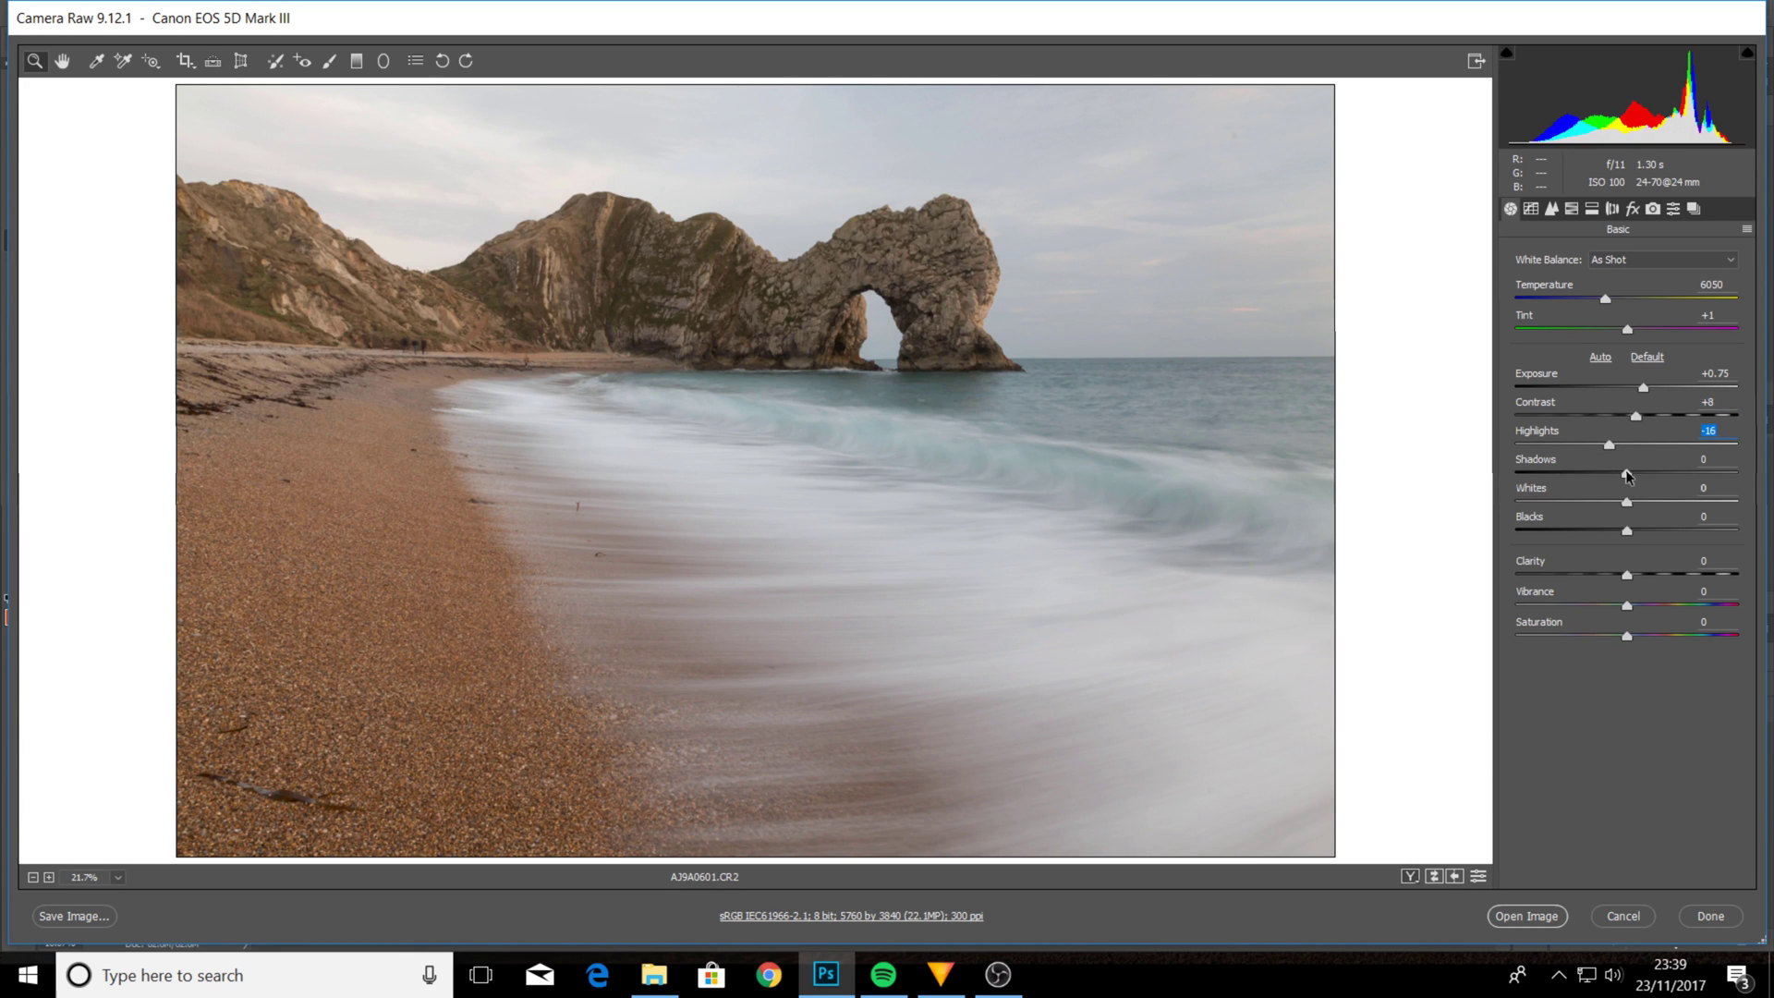
left_click(1627, 474)
left_click_drag(1627, 474, 1652, 475)
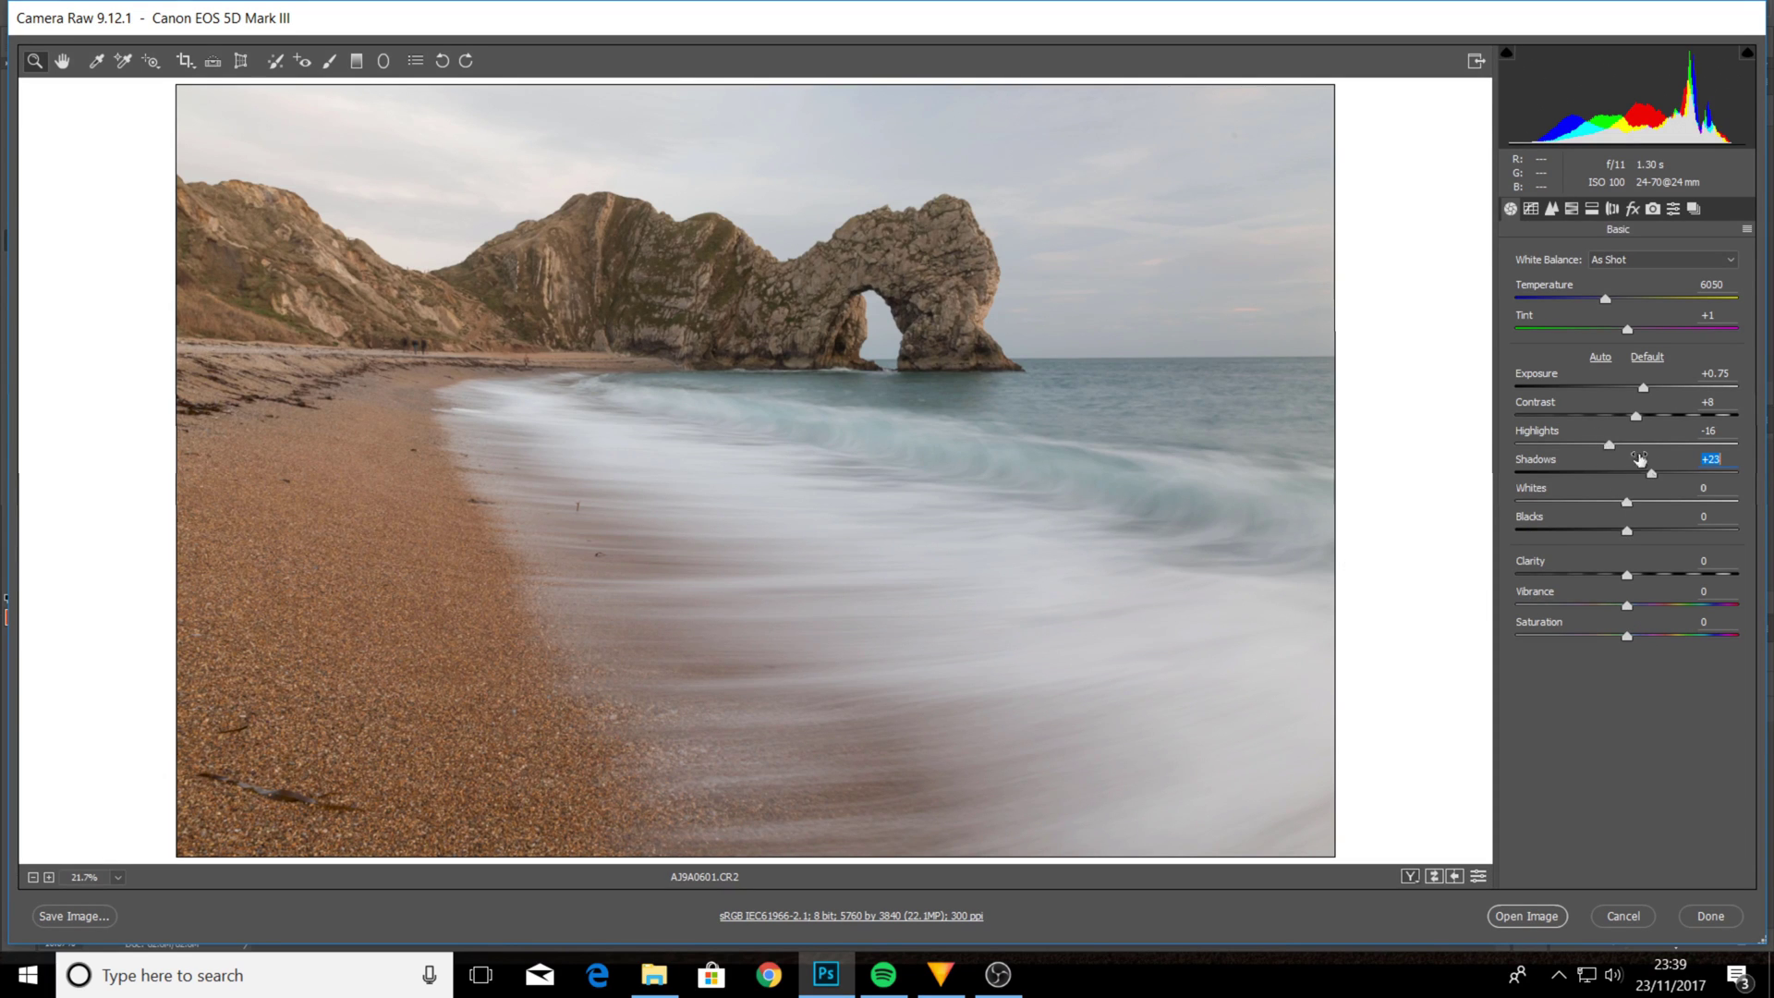
Set Blacks to -4 and Clarity to +10, keeping Whites at 0
left_click_drag(1628, 505, 1628, 535)
double_click(1632, 503)
left_click_drag(1628, 577, 1737, 575)
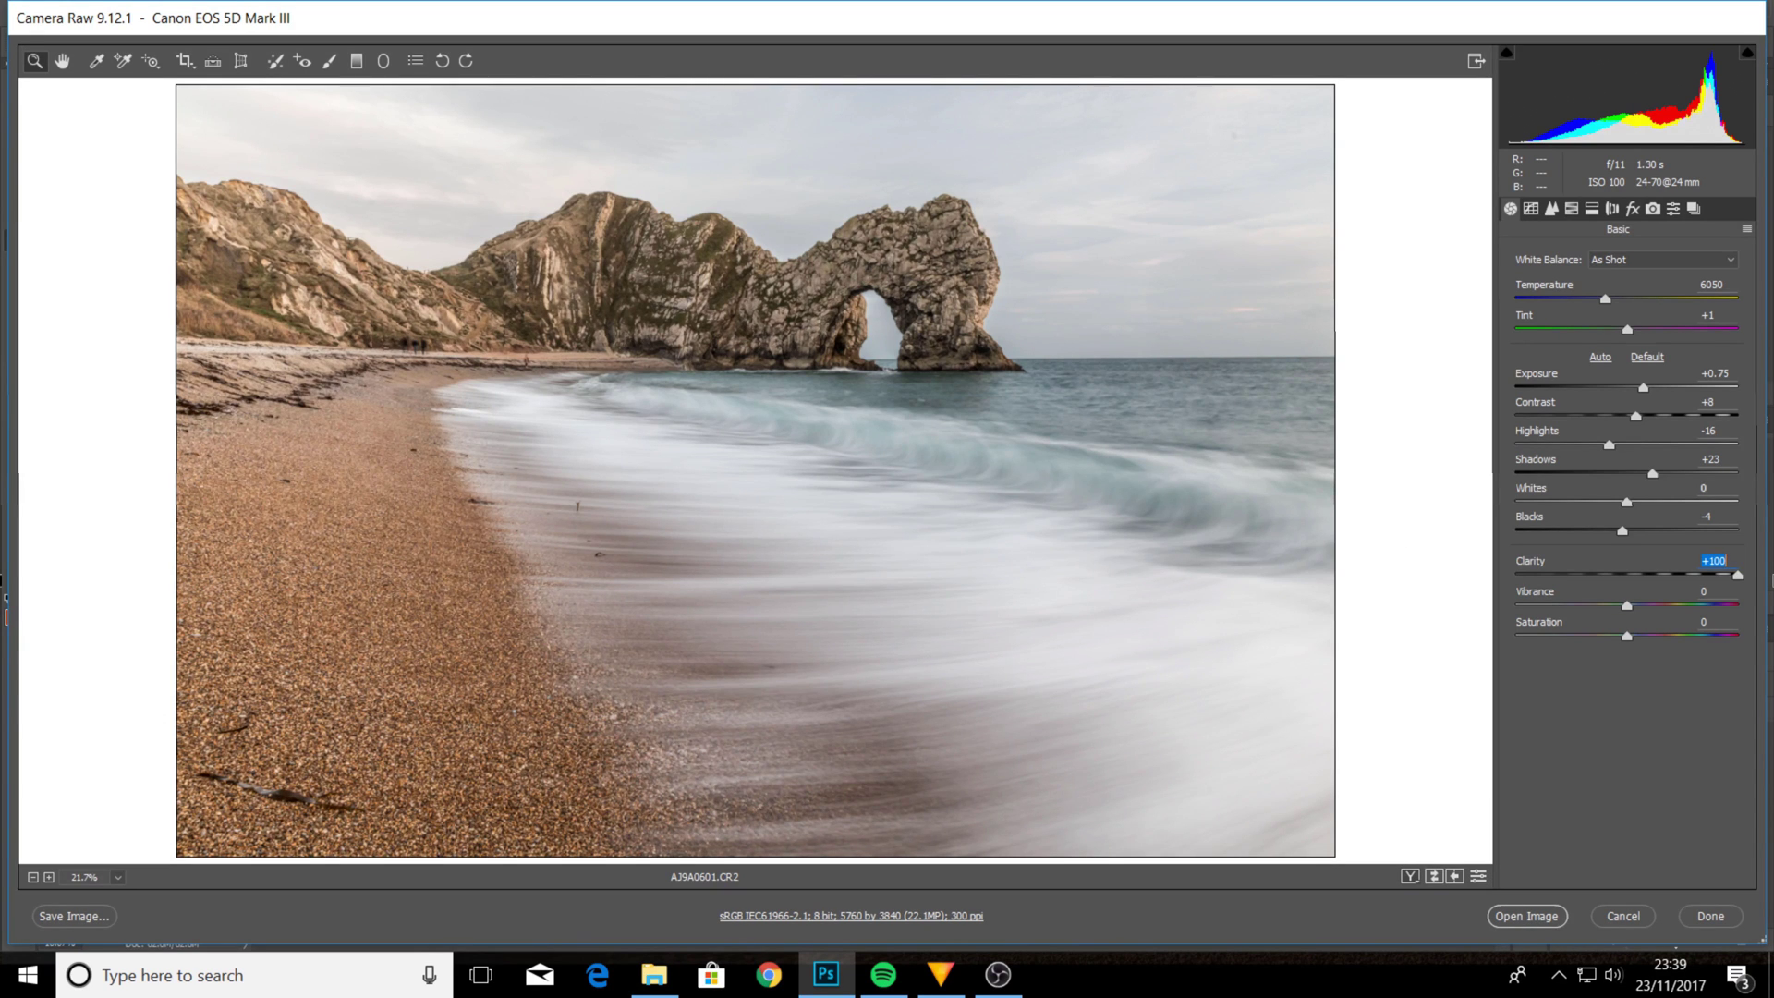
left_click_drag(1737, 576, 1636, 588)
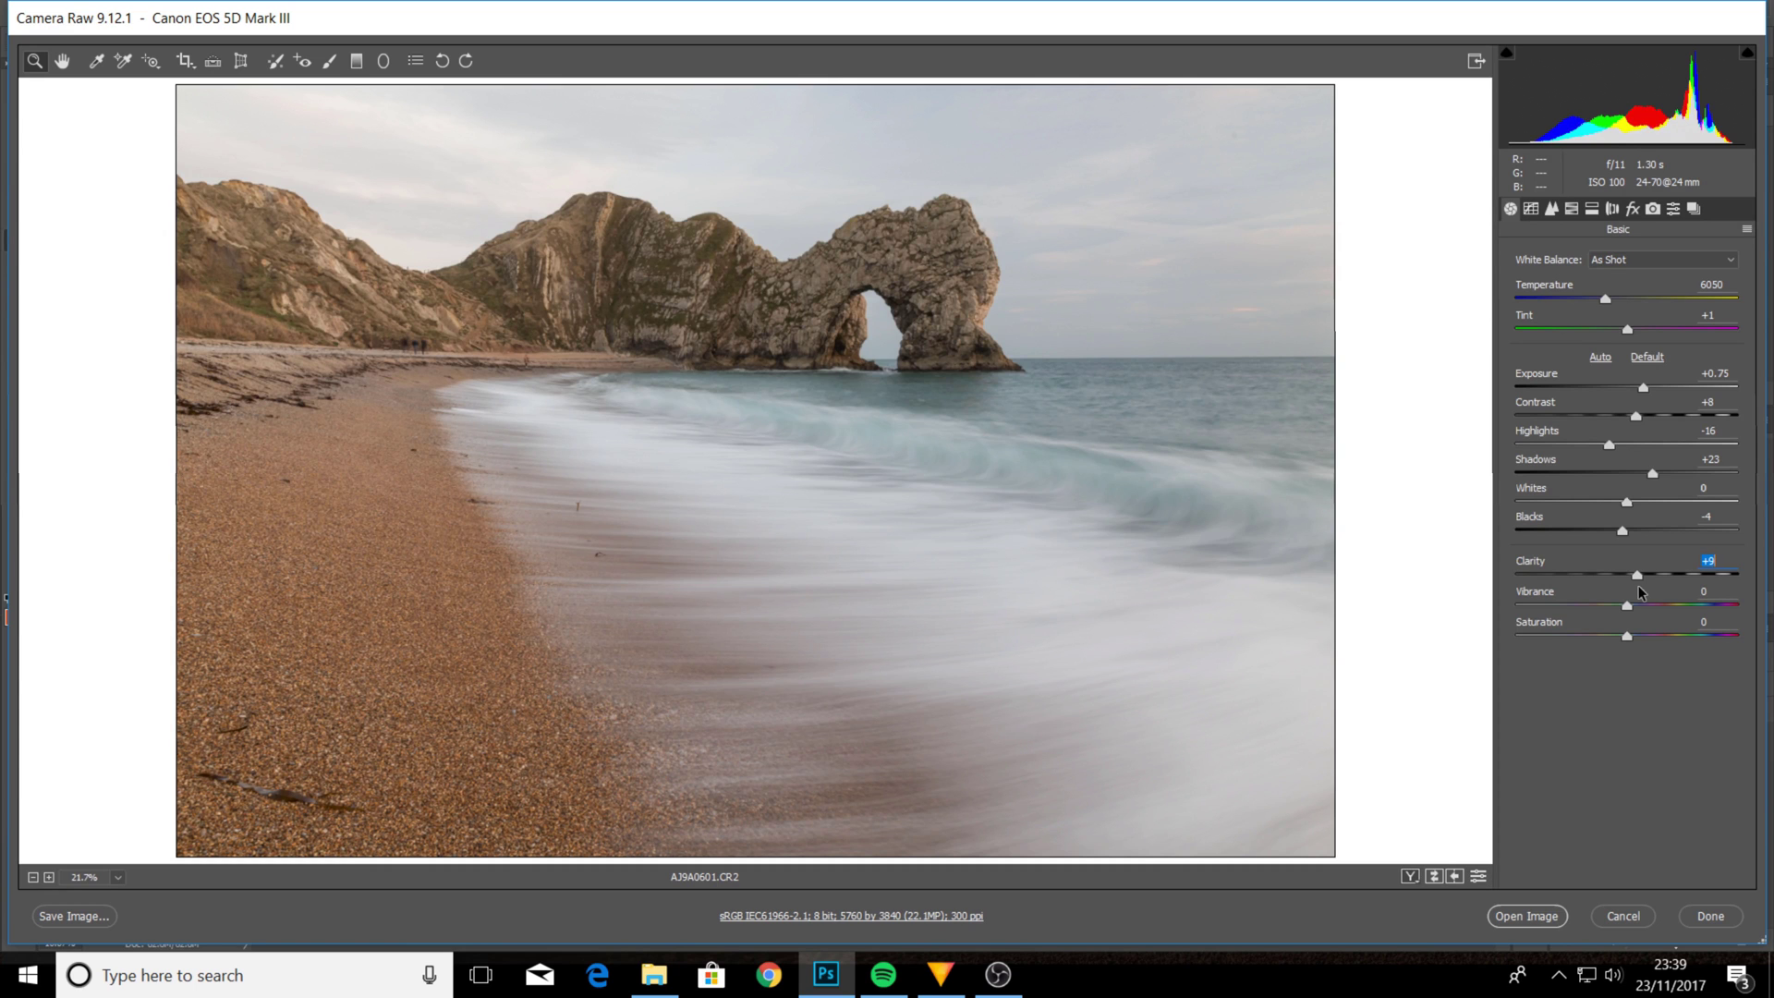
key("Up")
key("Up")
Set Saturation to +13, Vibrance to +30 and the white balance Temperature to 6550
mouse_move(1629, 638)
left_mouse_down()
mouse_move(1763, 653)
mouse_move(1637, 654)
left_mouse_up()
double_click(1633, 637)
mouse_move(1629, 607)
left_mouse_down()
mouse_move(1715, 616)
mouse_move(1650, 611)
mouse_move(1640, 637)
left_mouse_up()
left_click_drag(1606, 301, 1619, 310)
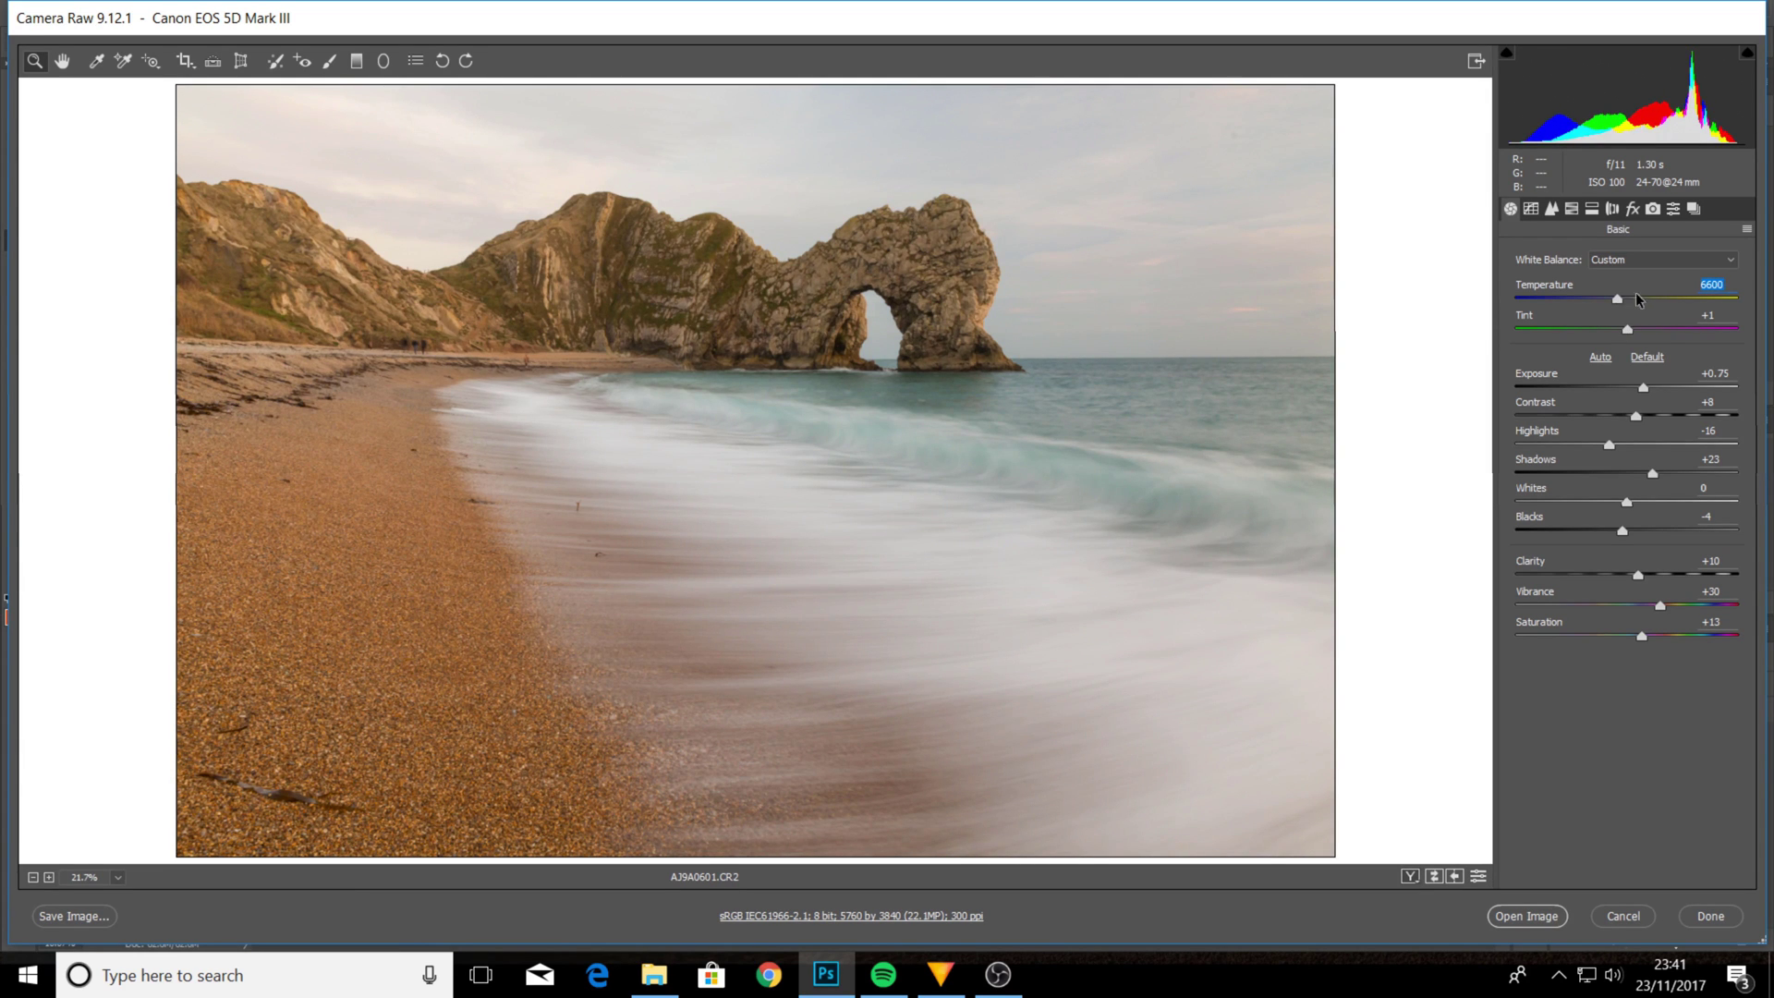
left_click_drag(1615, 302, 1614, 303)
Shape the RGB point curve with a shadow point and a point at input 146, output 151, moving the white end to output 248 and the black end inward
left_click(1530, 209)
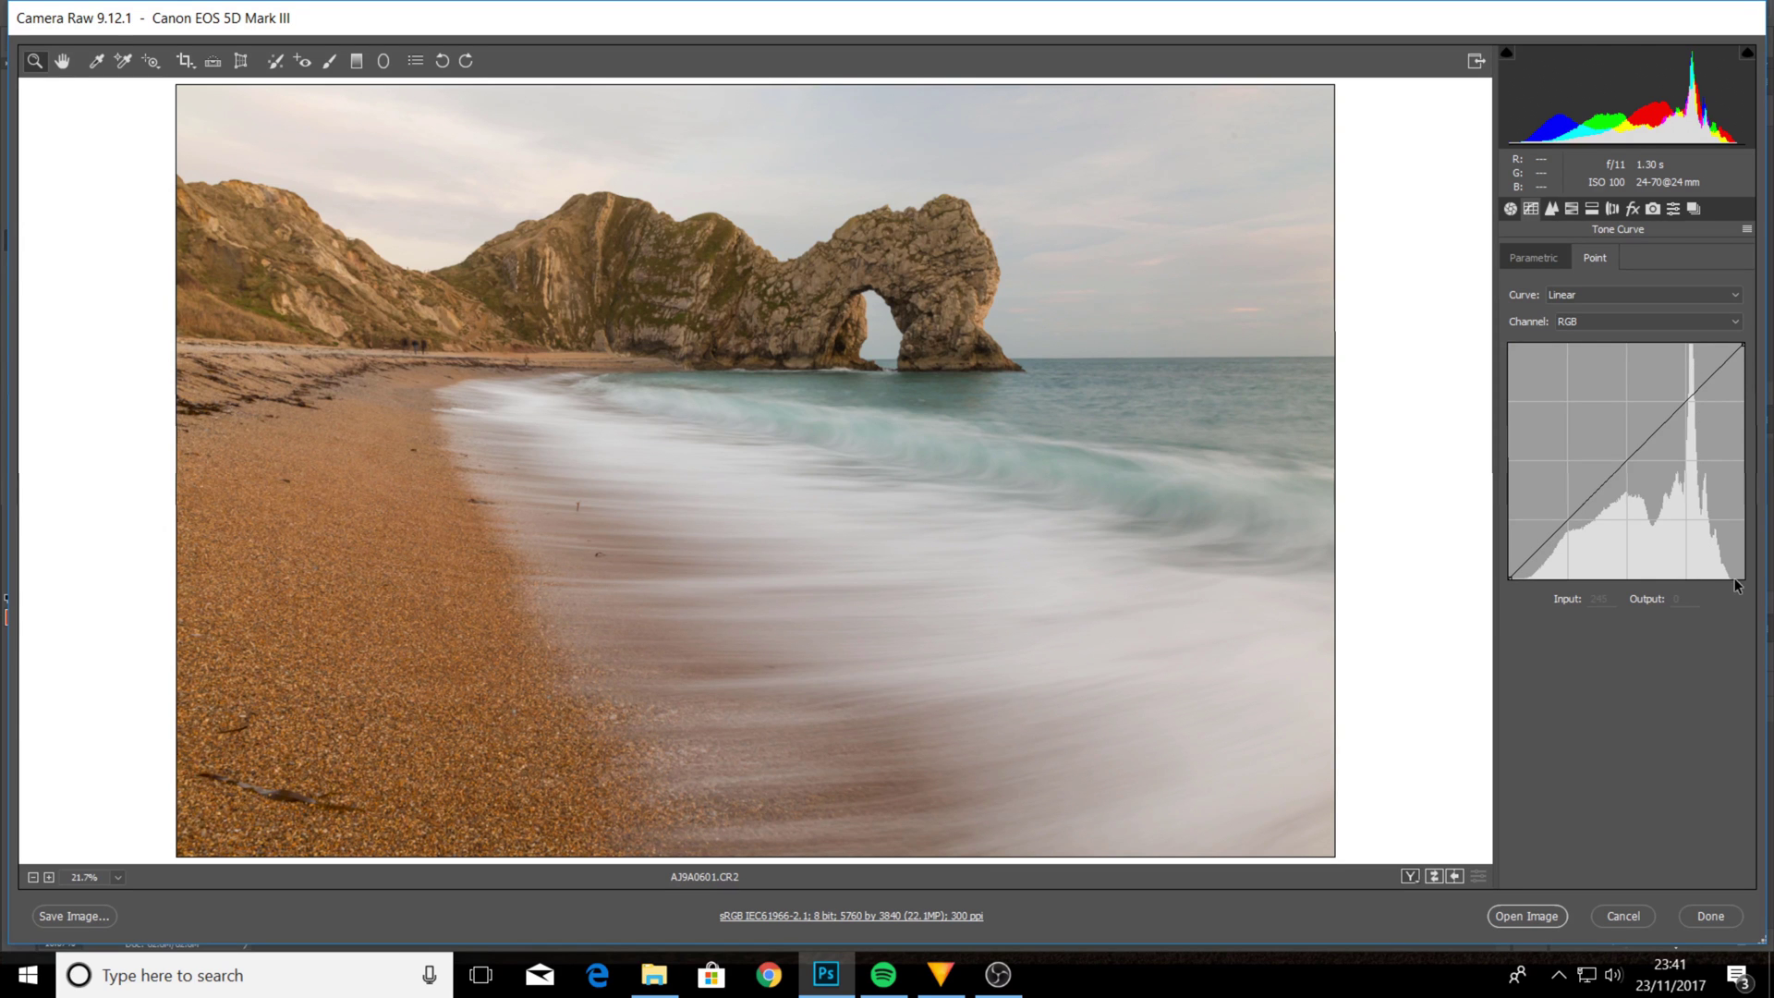
left_click(1560, 521)
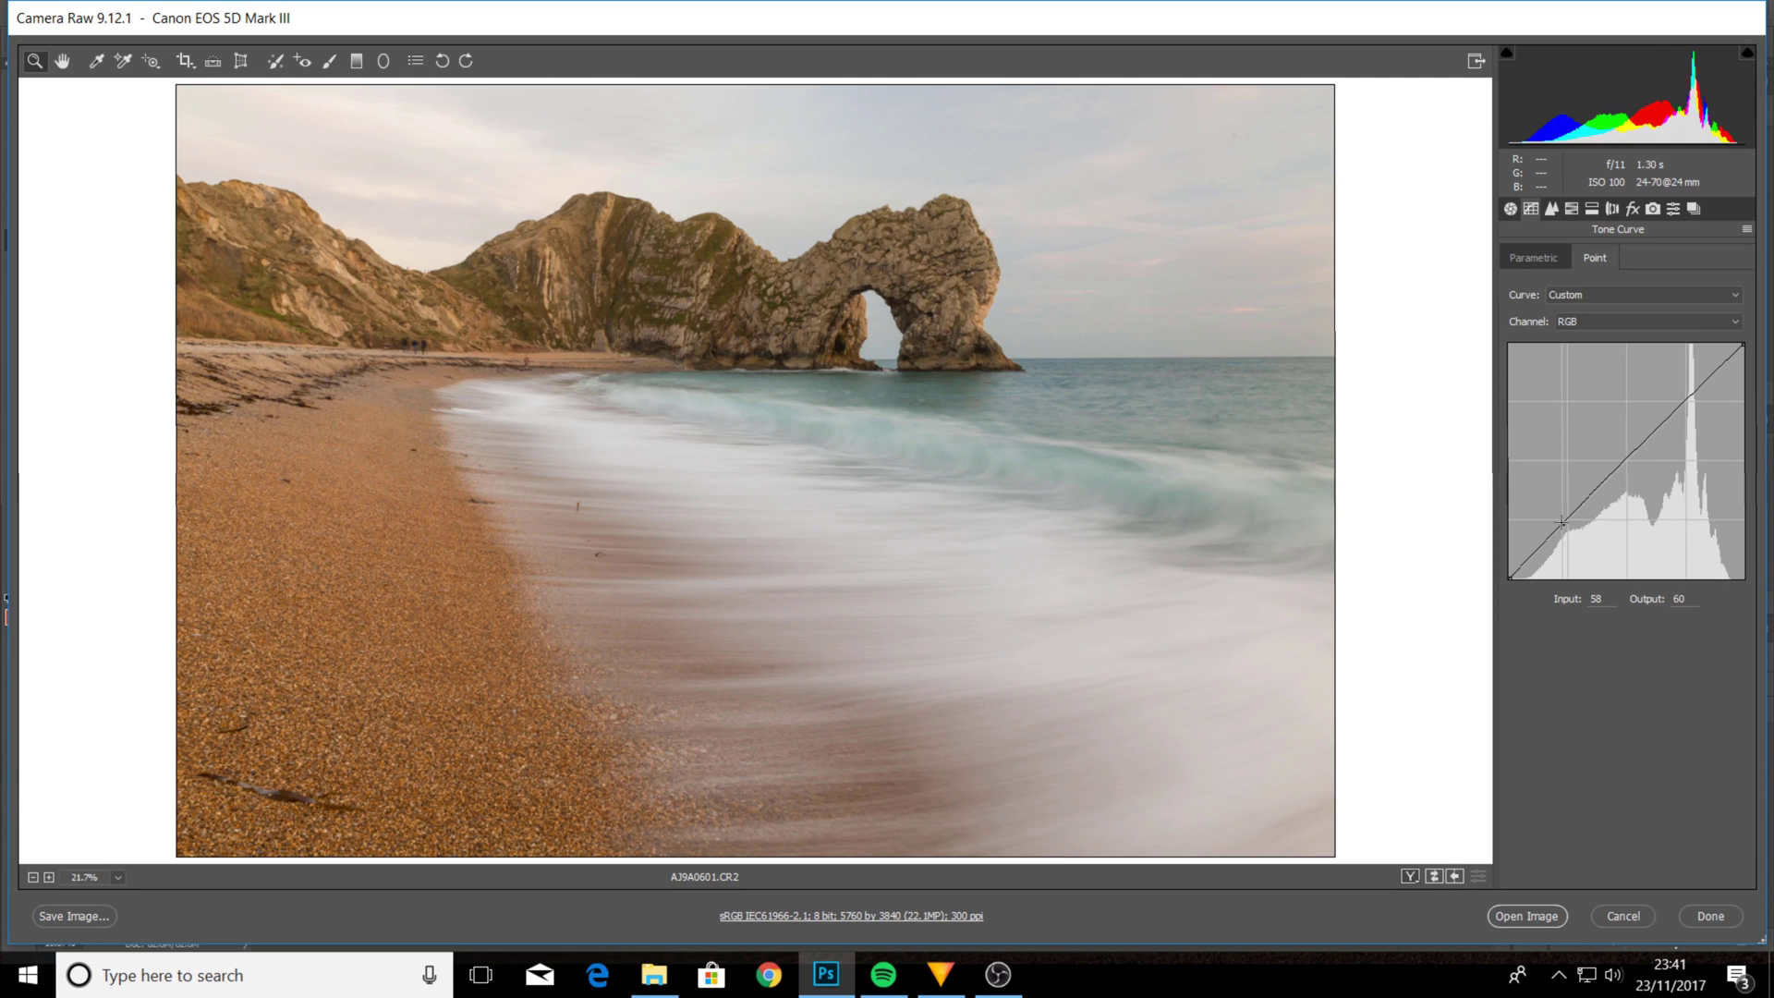
left_click_drag(1562, 523, 1567, 531)
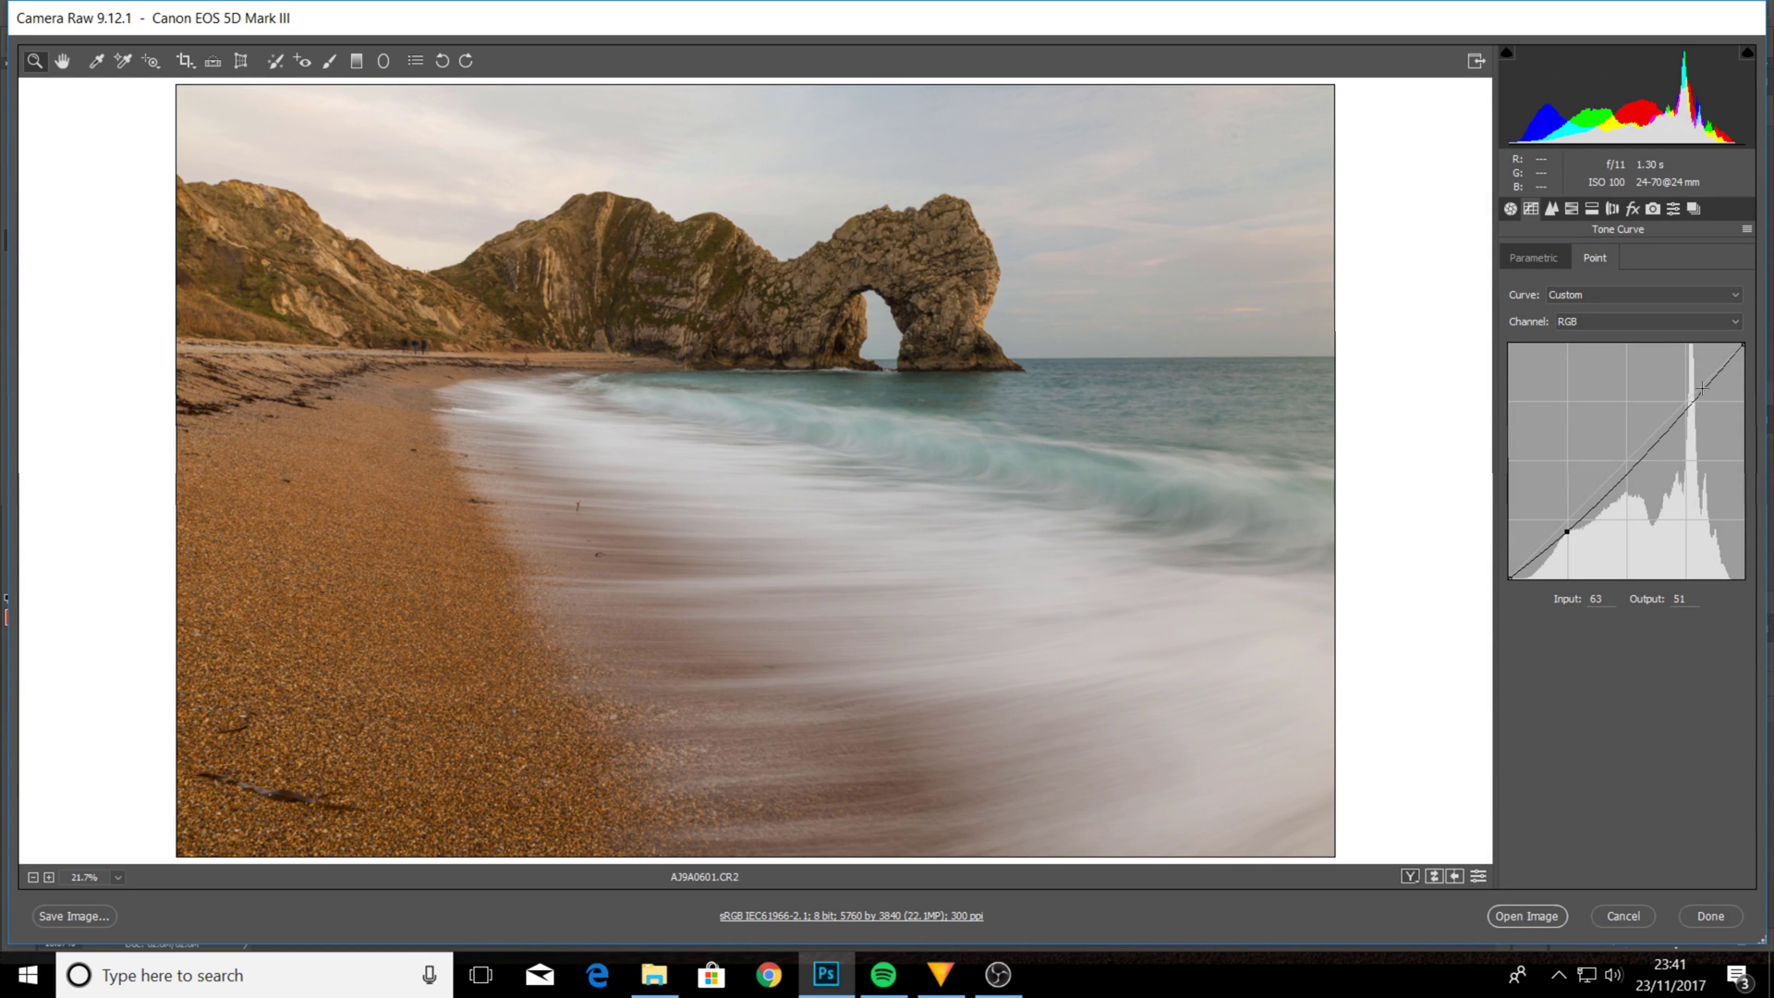
left_click_drag(1686, 406, 1683, 401)
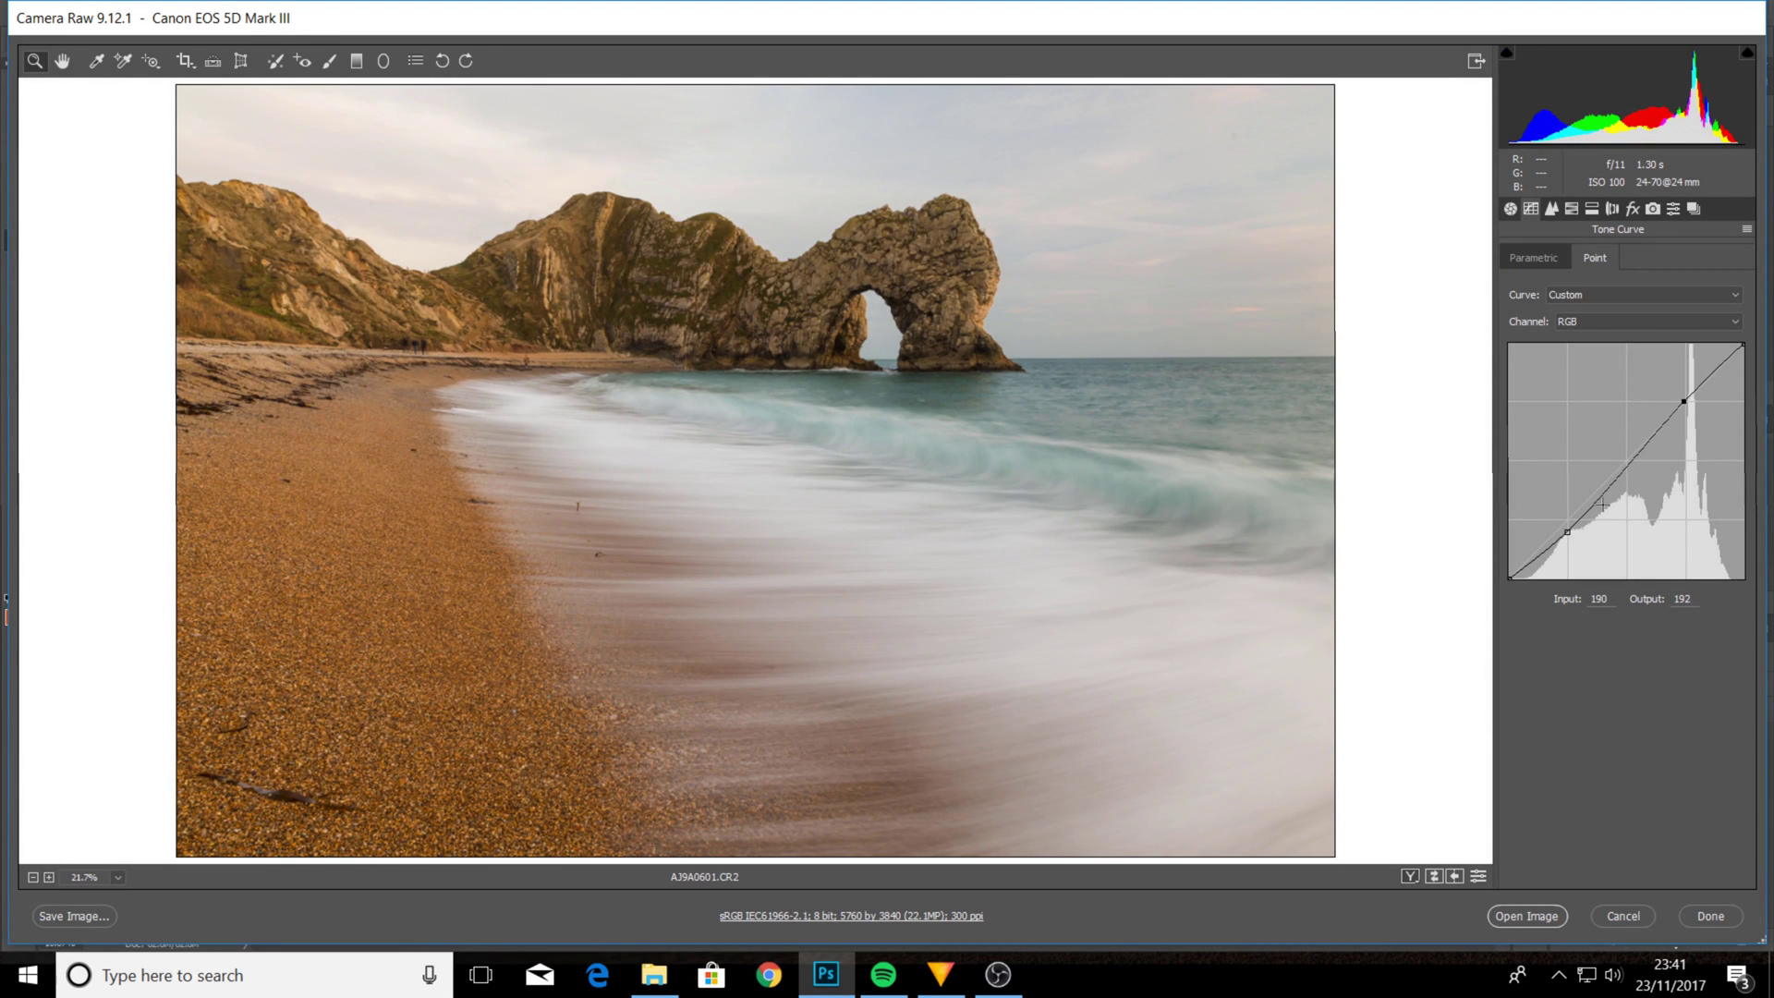
left_click_drag(1566, 531, 1571, 520)
left_click_drag(1685, 404, 1642, 439)
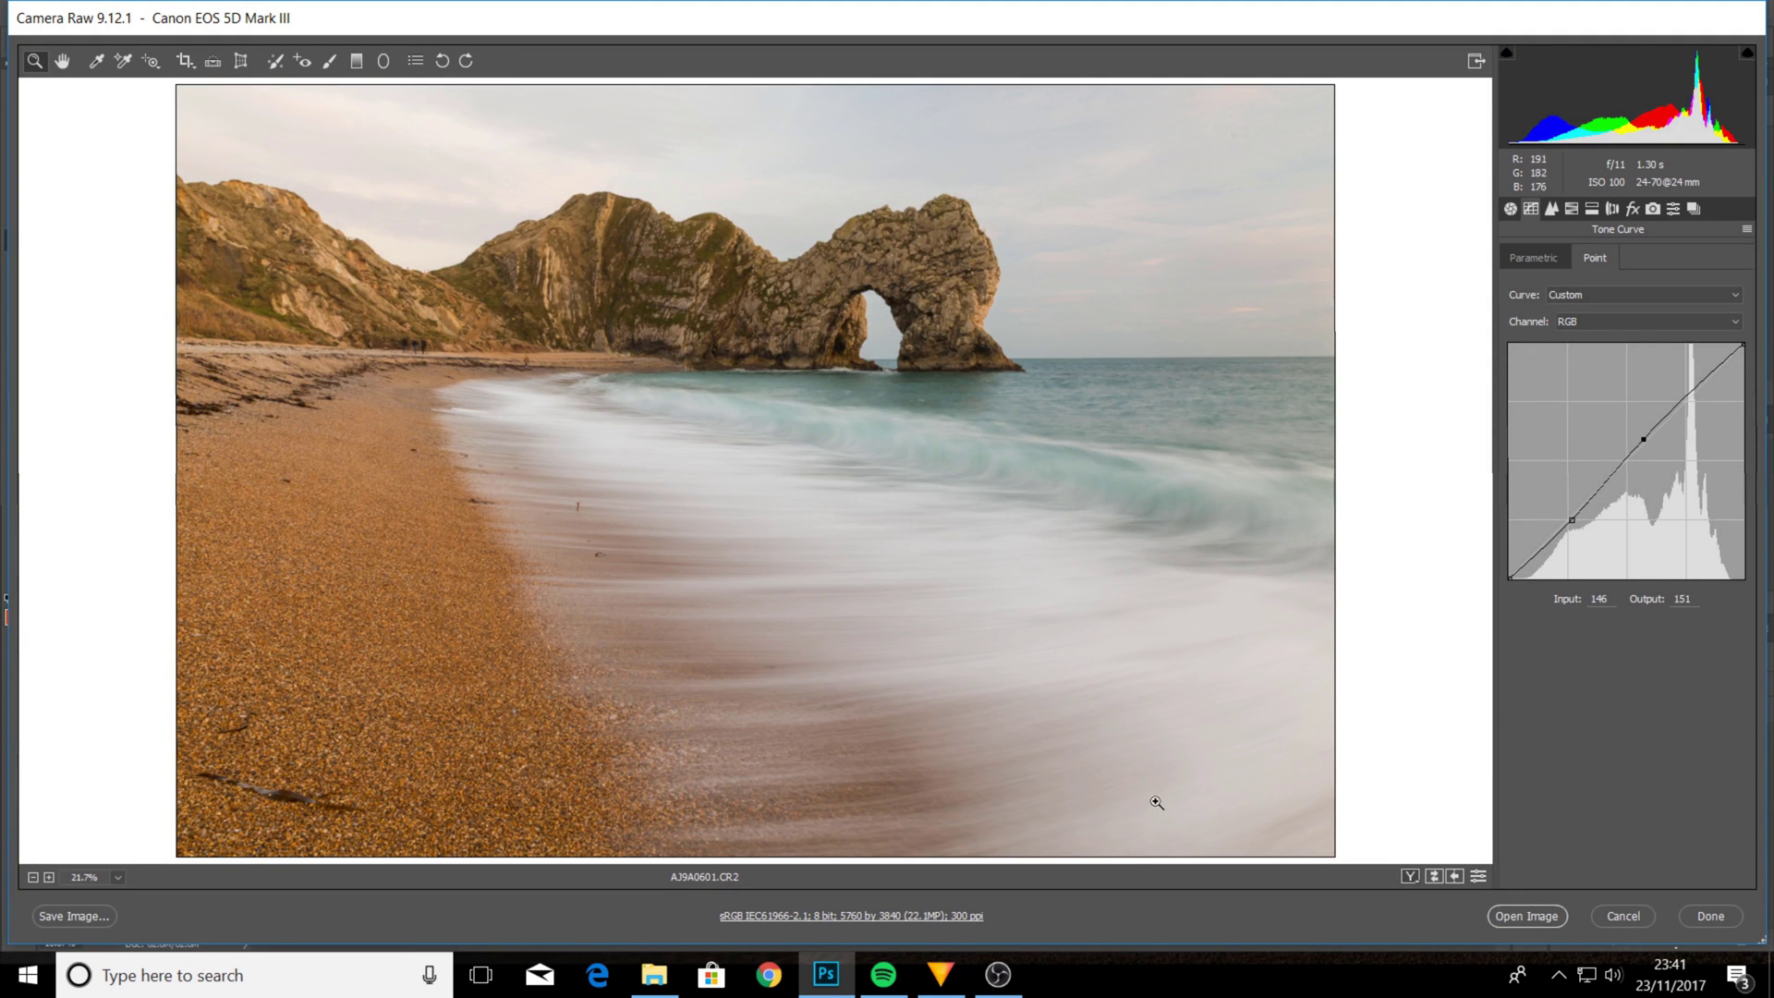
left_click_drag(1743, 345, 1742, 349)
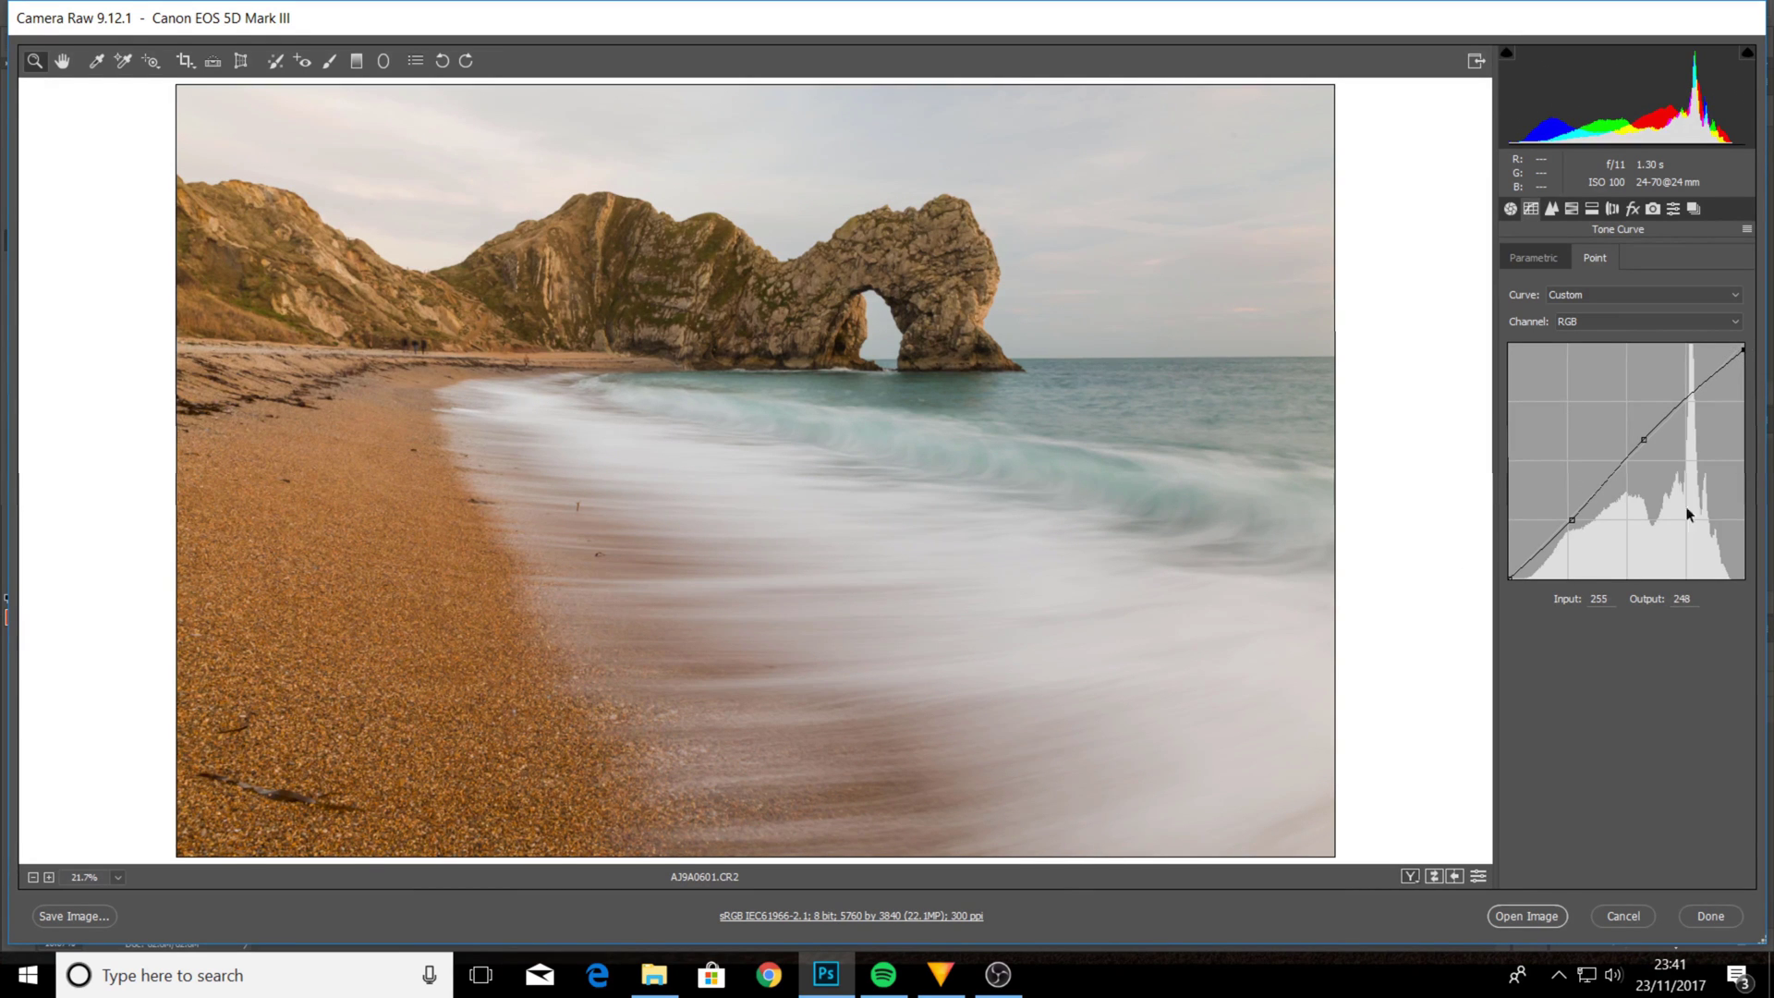
left_click_drag(1509, 578, 1519, 583)
Try converting the photo to grayscale and adjusting the Oranges level of the mix
left_click(1551, 212)
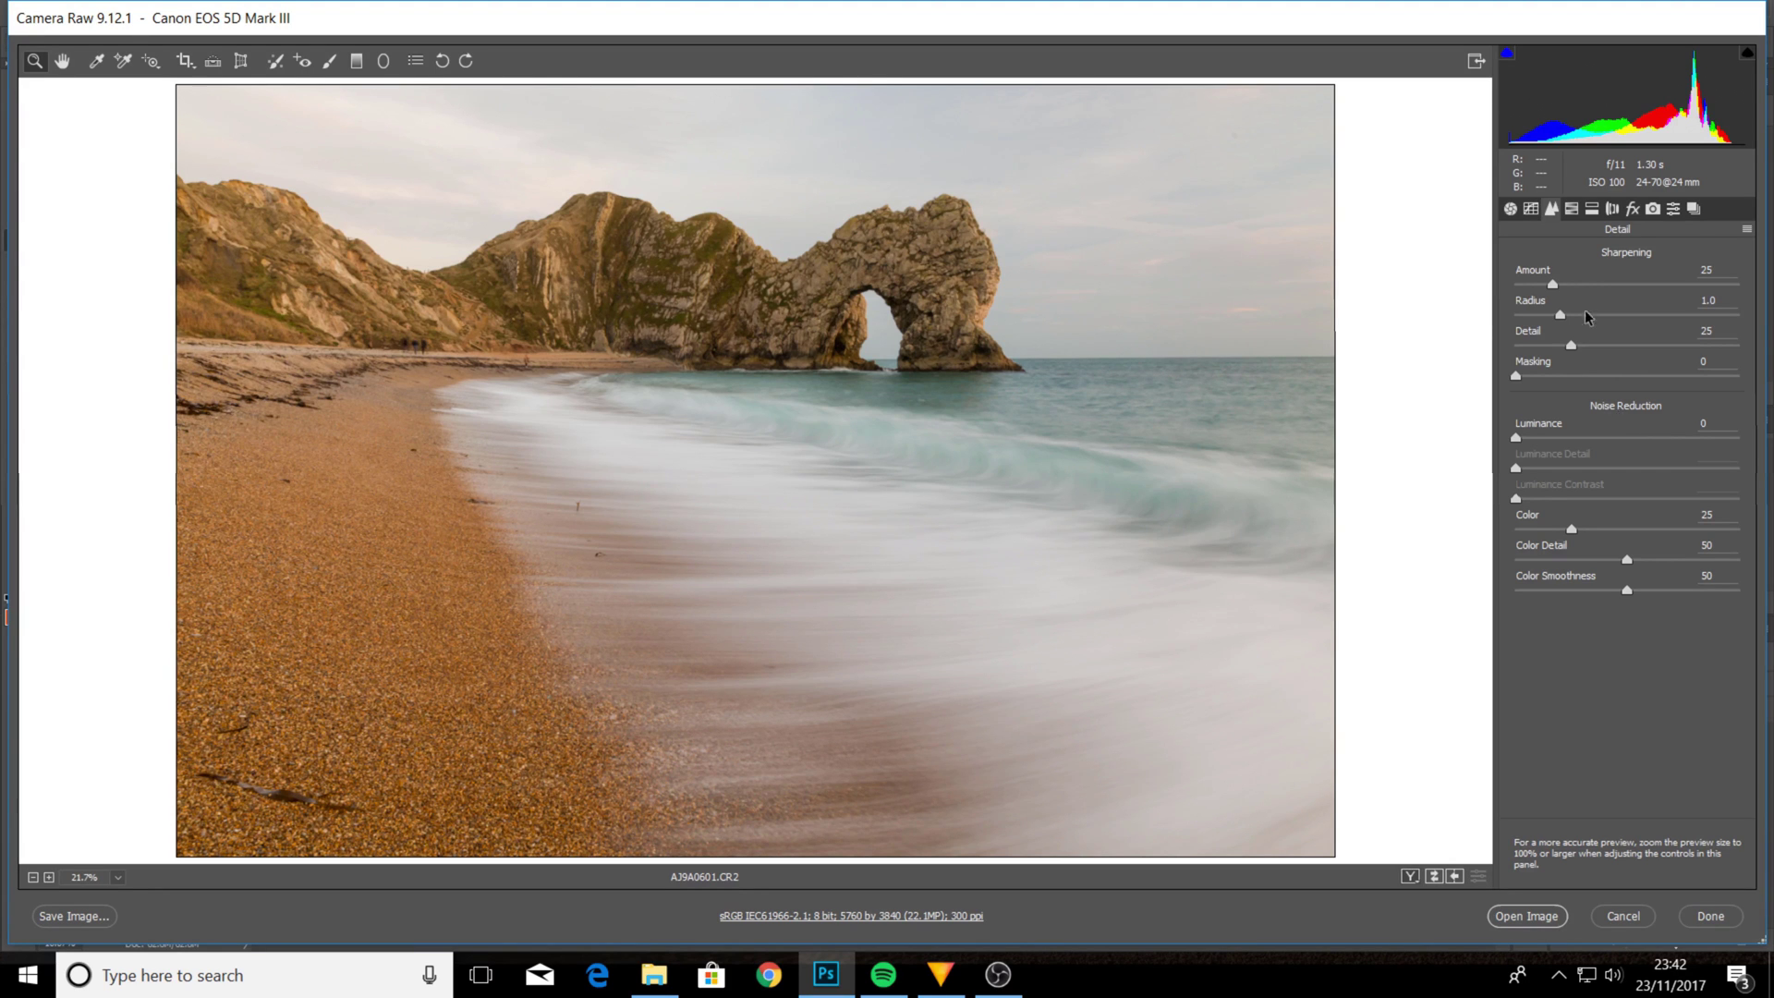
left_click(1572, 210)
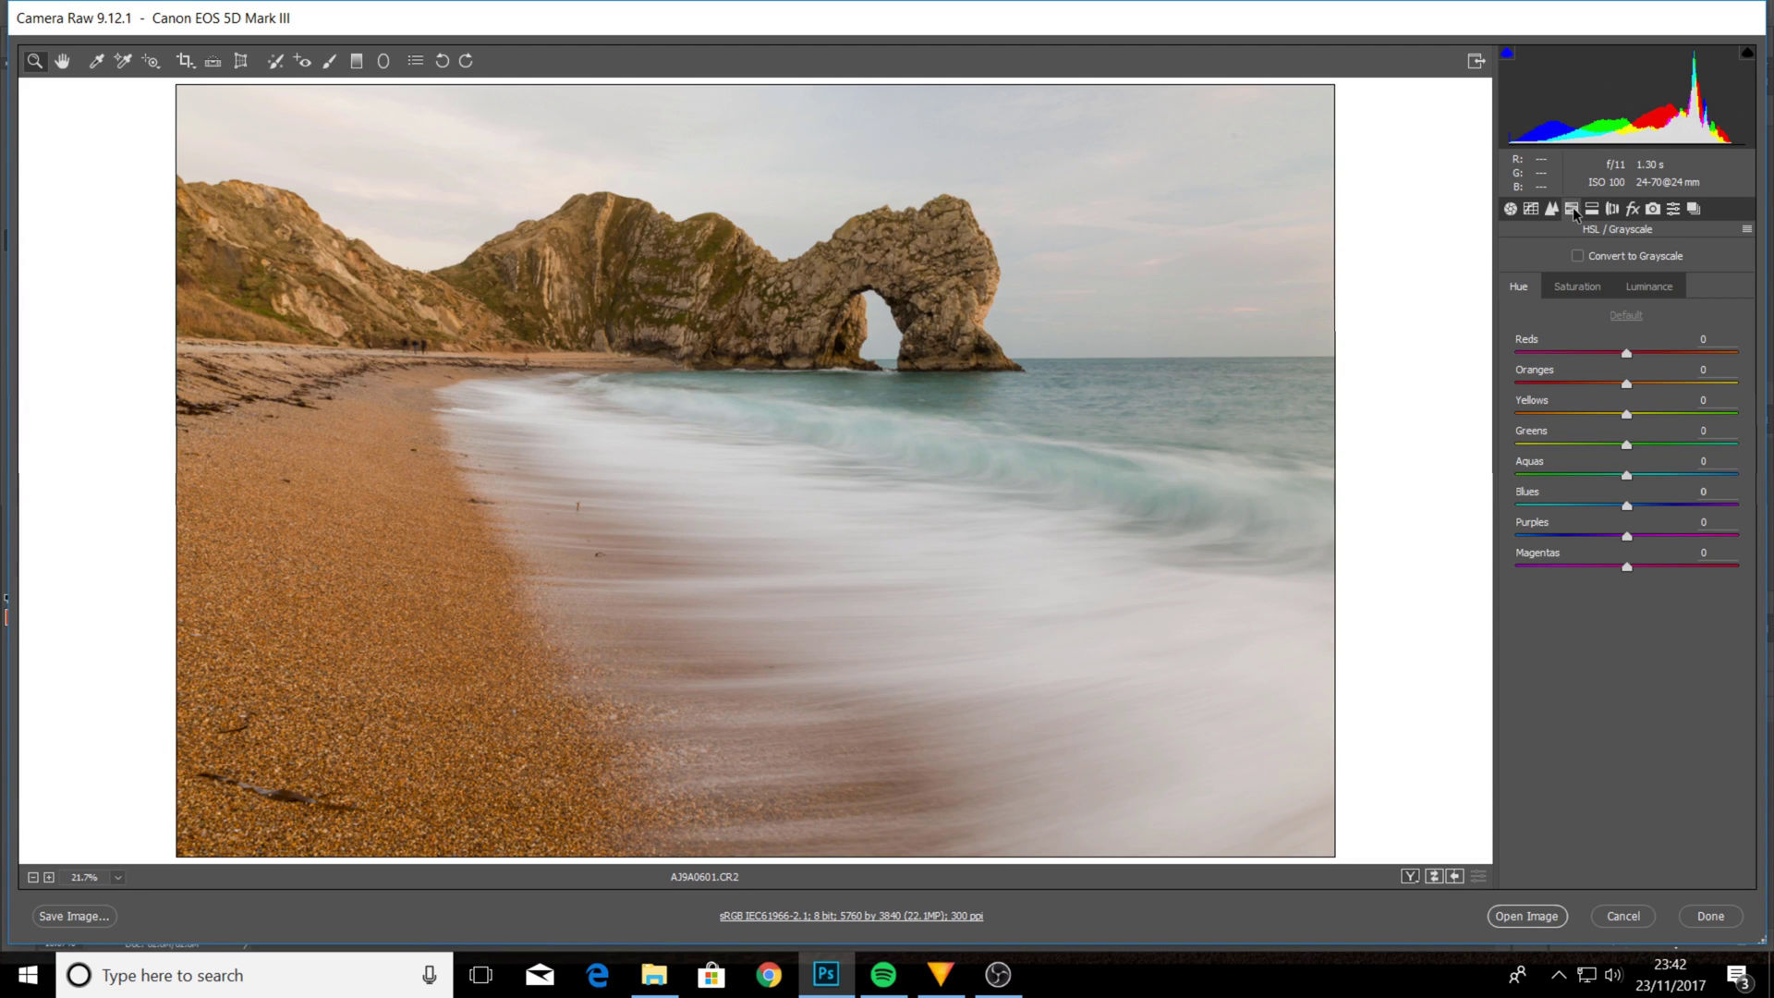
left_click(1578, 257)
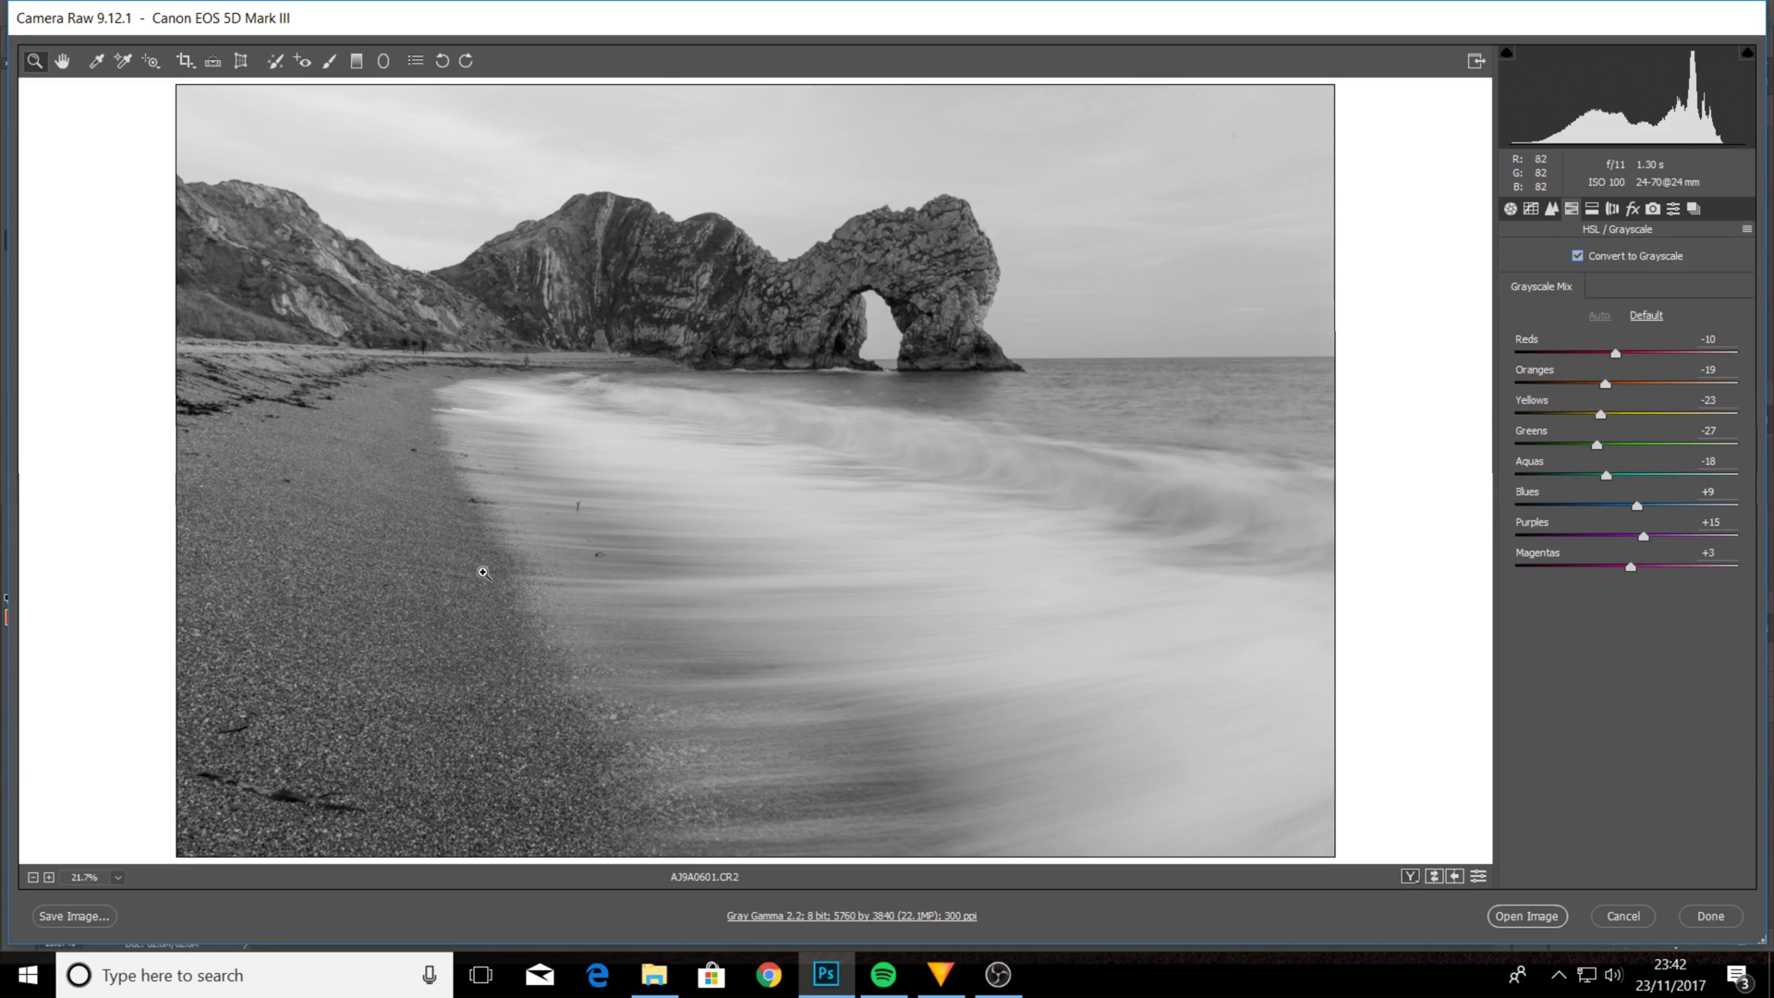
left_click(1606, 382)
mouse_move(1606, 383)
left_mouse_down()
mouse_move(1654, 384)
mouse_move(1611, 388)
left_mouse_up()
left_click(1578, 256)
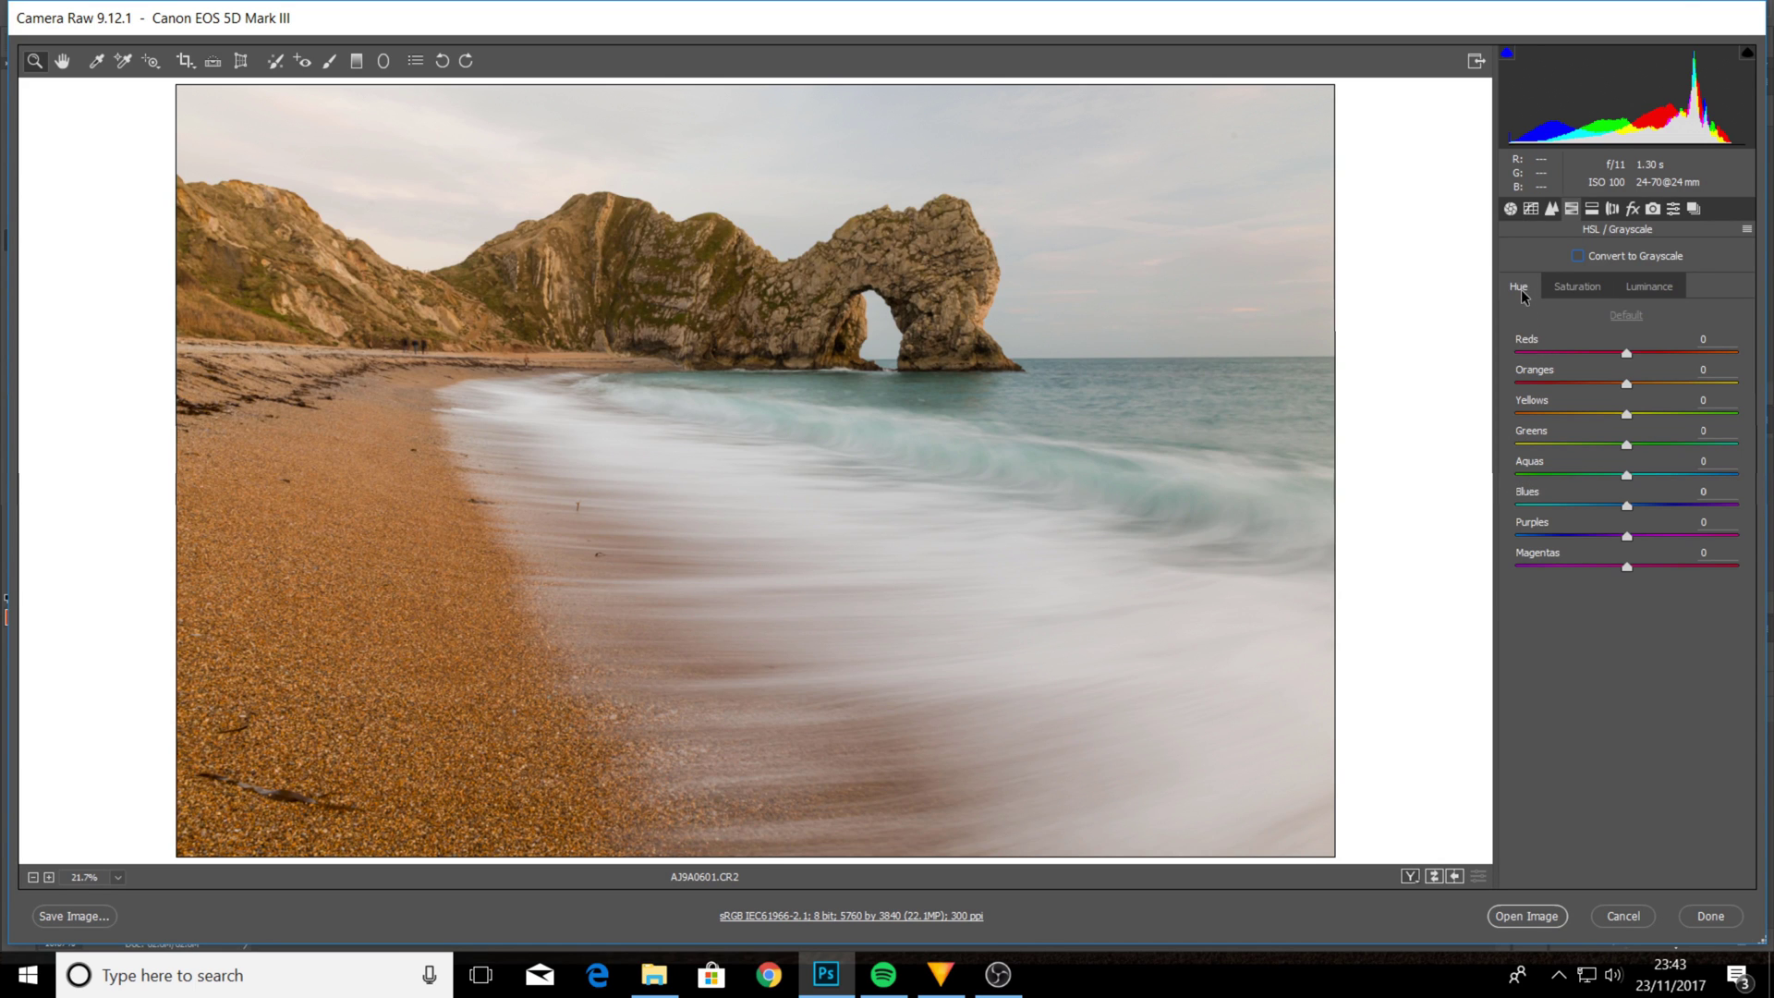
Try shifting the hue of the Aquas both ways, and reset it to its default
mouse_move(1628, 477)
left_mouse_down()
mouse_move(1755, 479)
mouse_move(1590, 480)
mouse_move(1698, 473)
mouse_move(1654, 475)
left_mouse_up()
left_click_drag(1653, 475, 1633, 475)
double_click(1632, 475)
left_click_drag(1627, 478, 1638, 482)
double_click(1638, 476)
Set the saturation of the Aquas to +41 and slightly lower their luminance
left_click(1583, 290)
left_click_drag(1627, 478, 1672, 481)
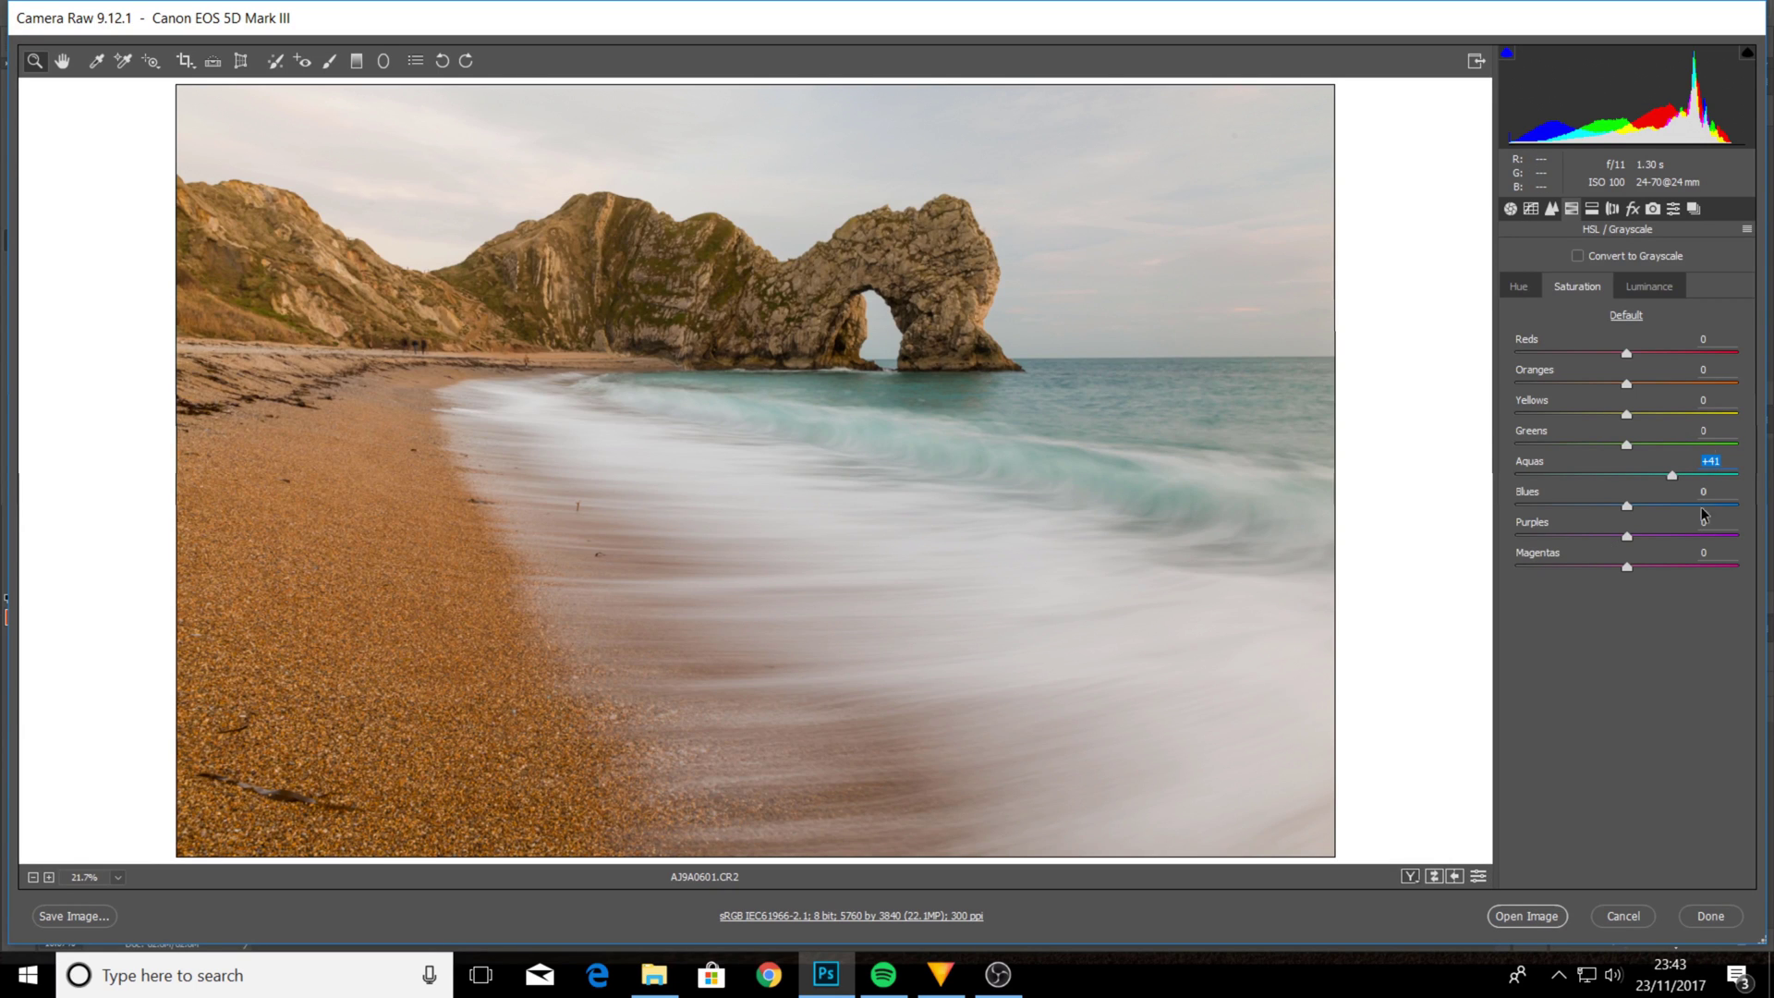
left_click(1648, 286)
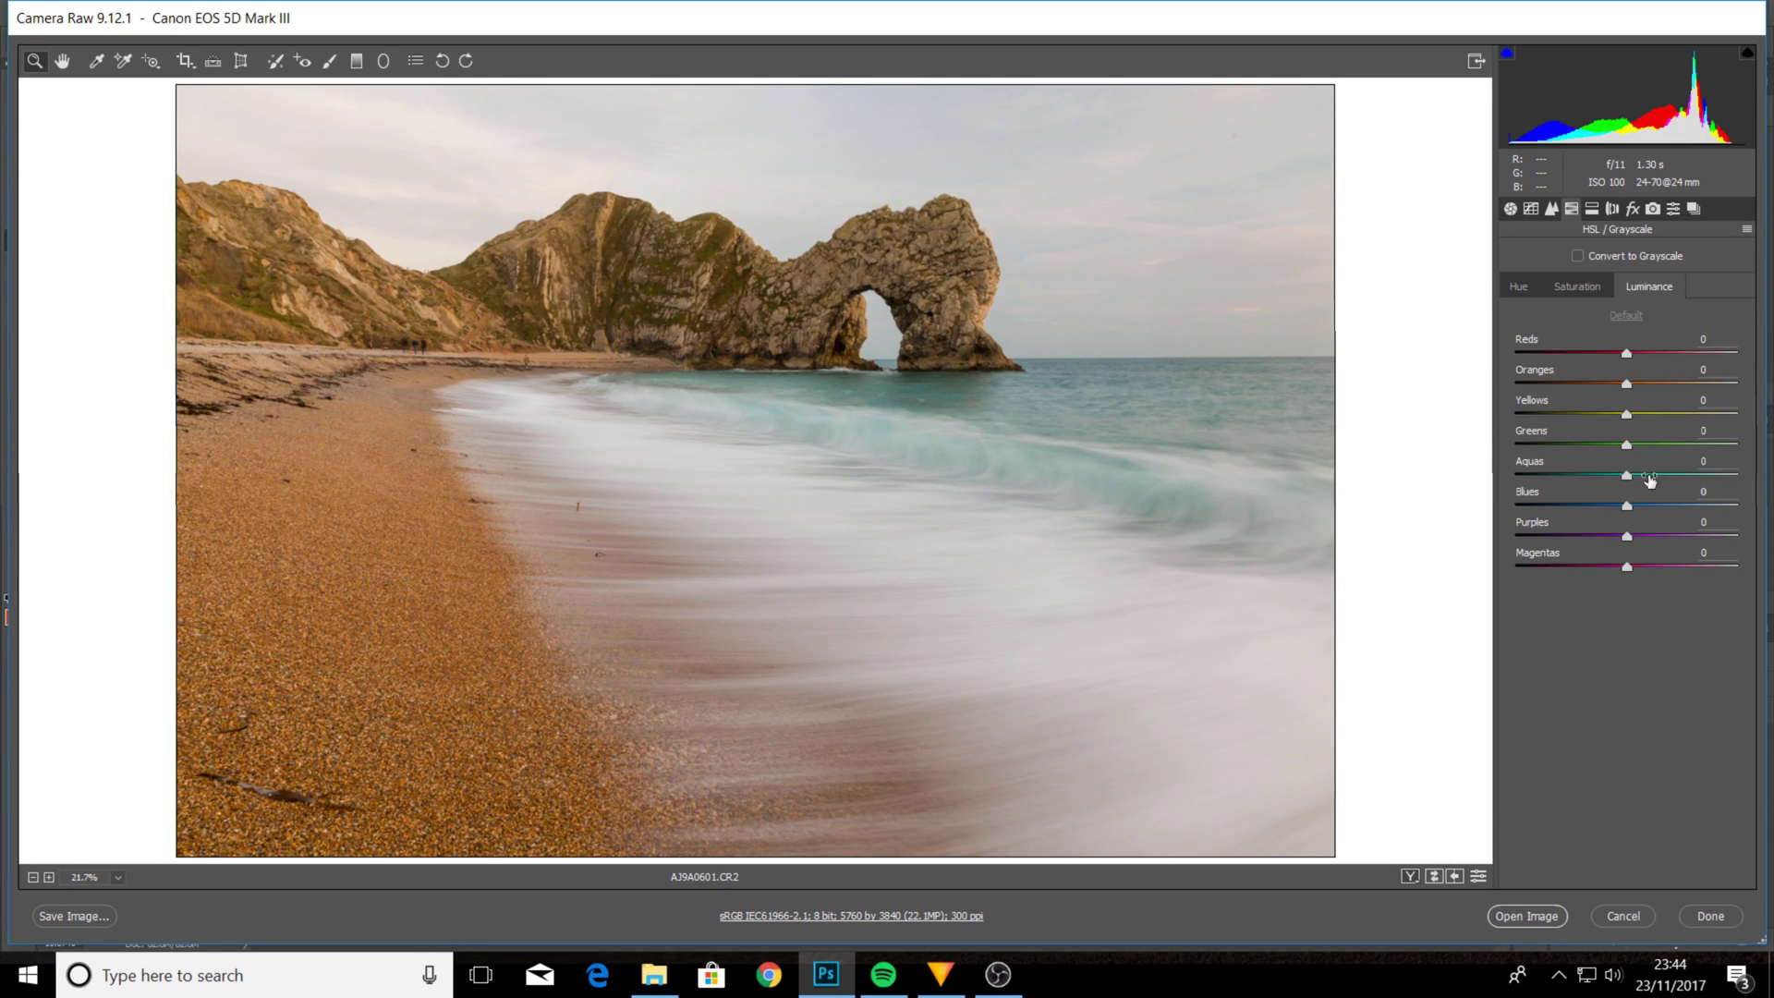
left_click_drag(1630, 477, 1614, 478)
Raise the Dehaze amount to +11, check the shadow clipping warning and nudge the amount slightly higher
left_click(1593, 209)
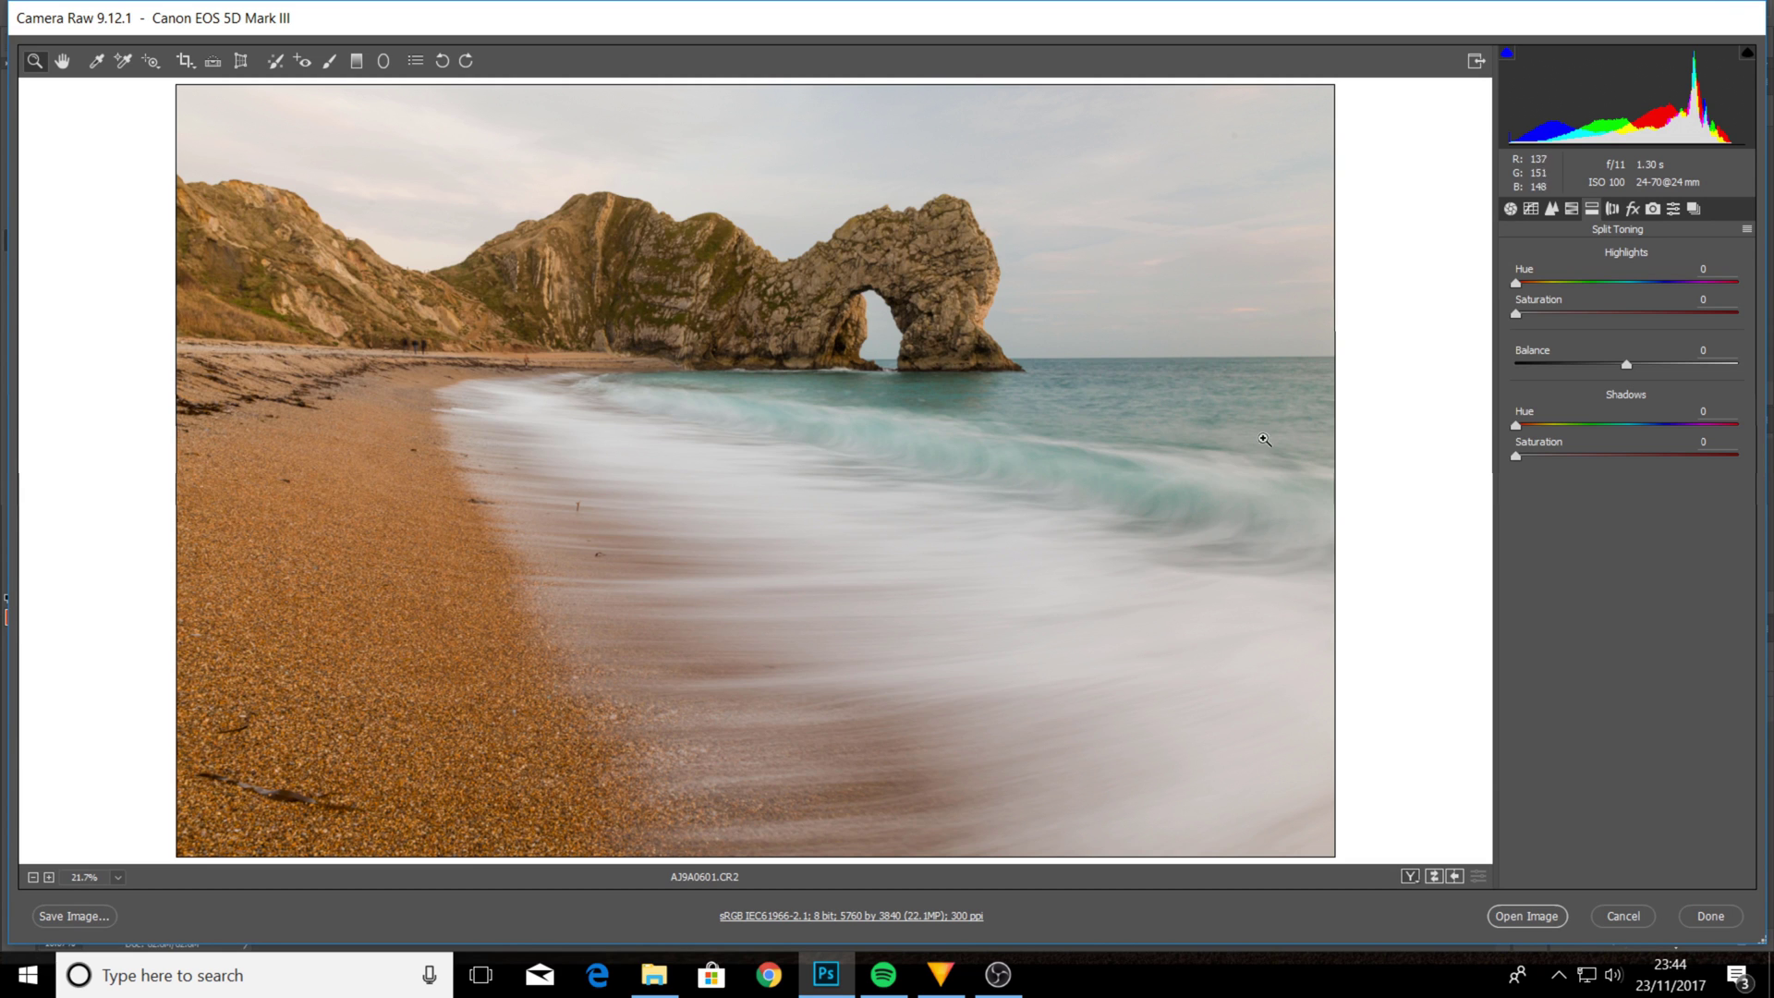
left_click(1613, 210)
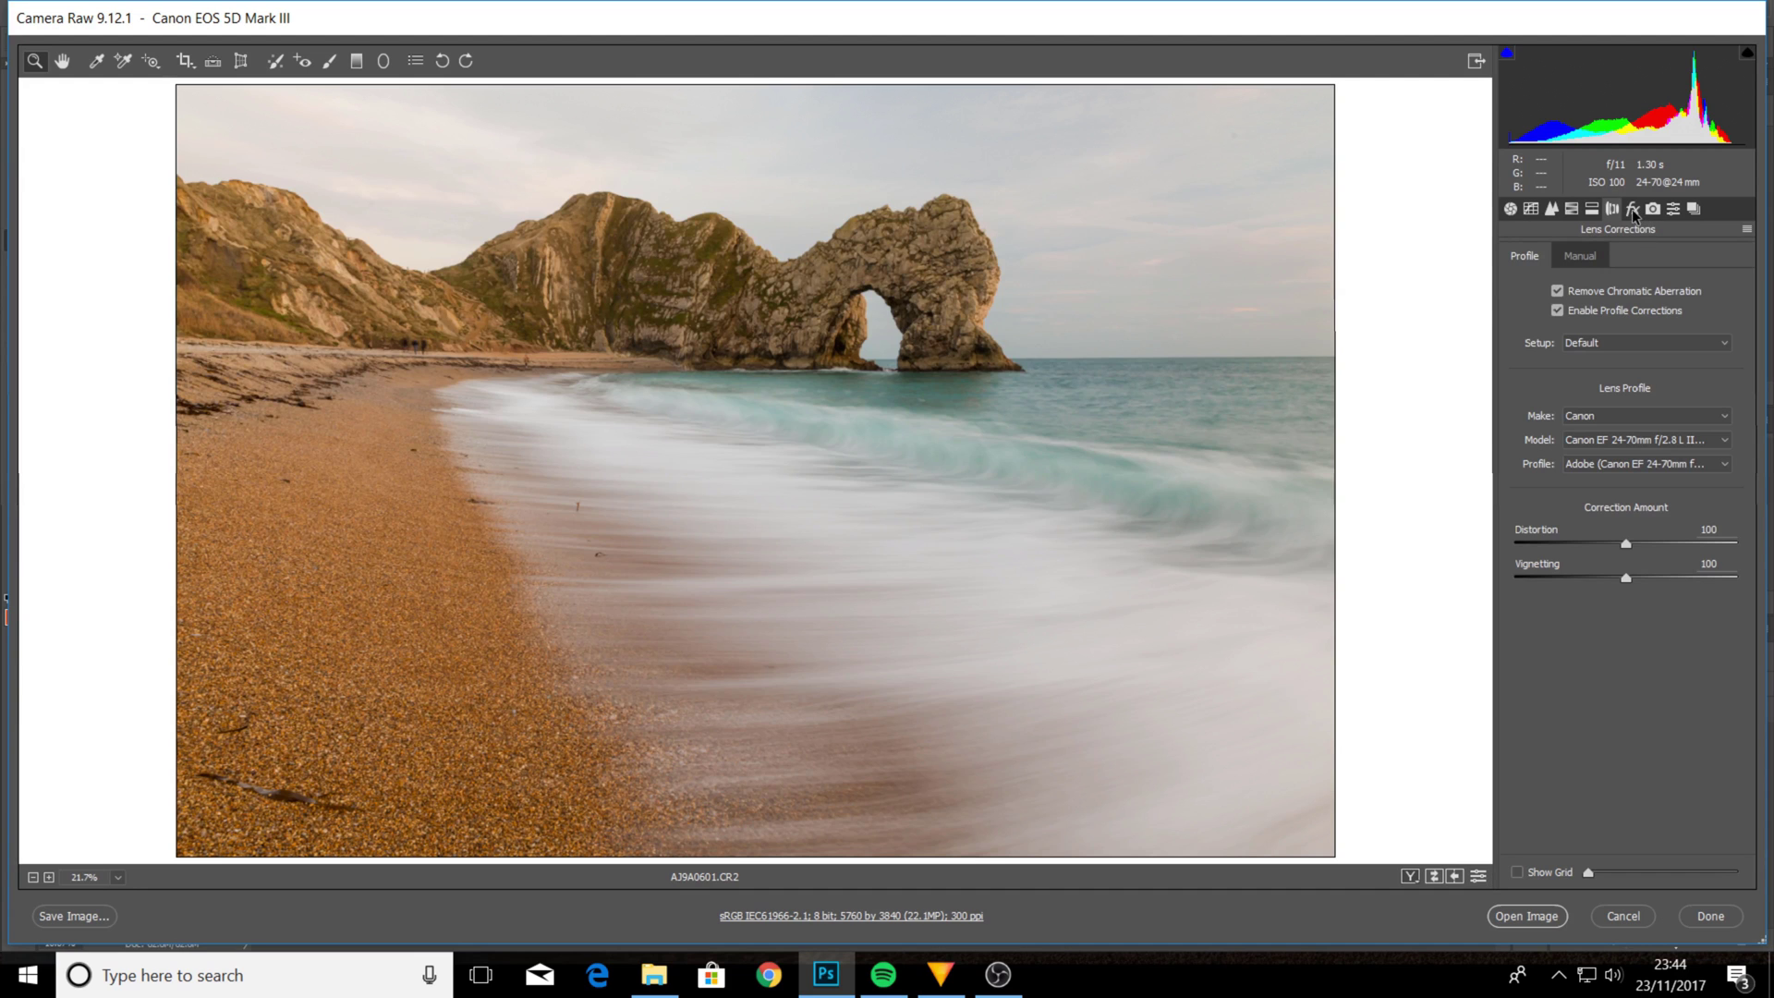
left_click(1632, 209)
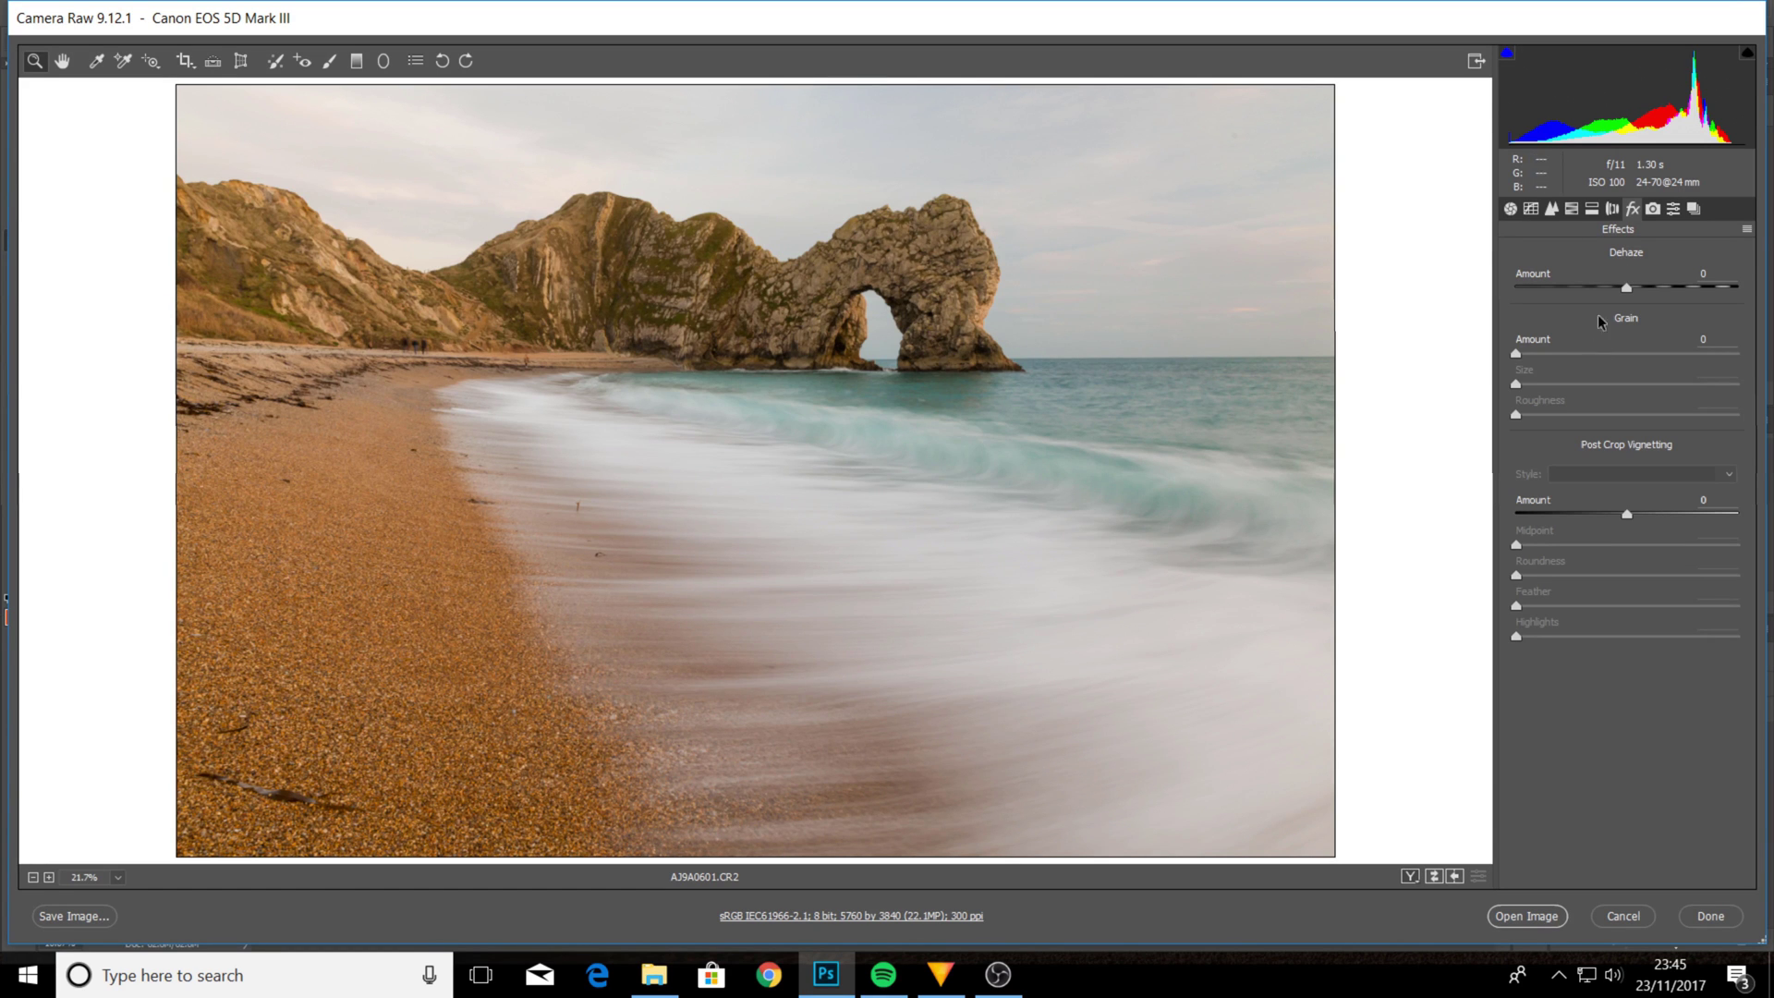
mouse_move(1628, 292)
left_mouse_down()
mouse_move(1612, 294)
mouse_move(1640, 294)
left_mouse_up()
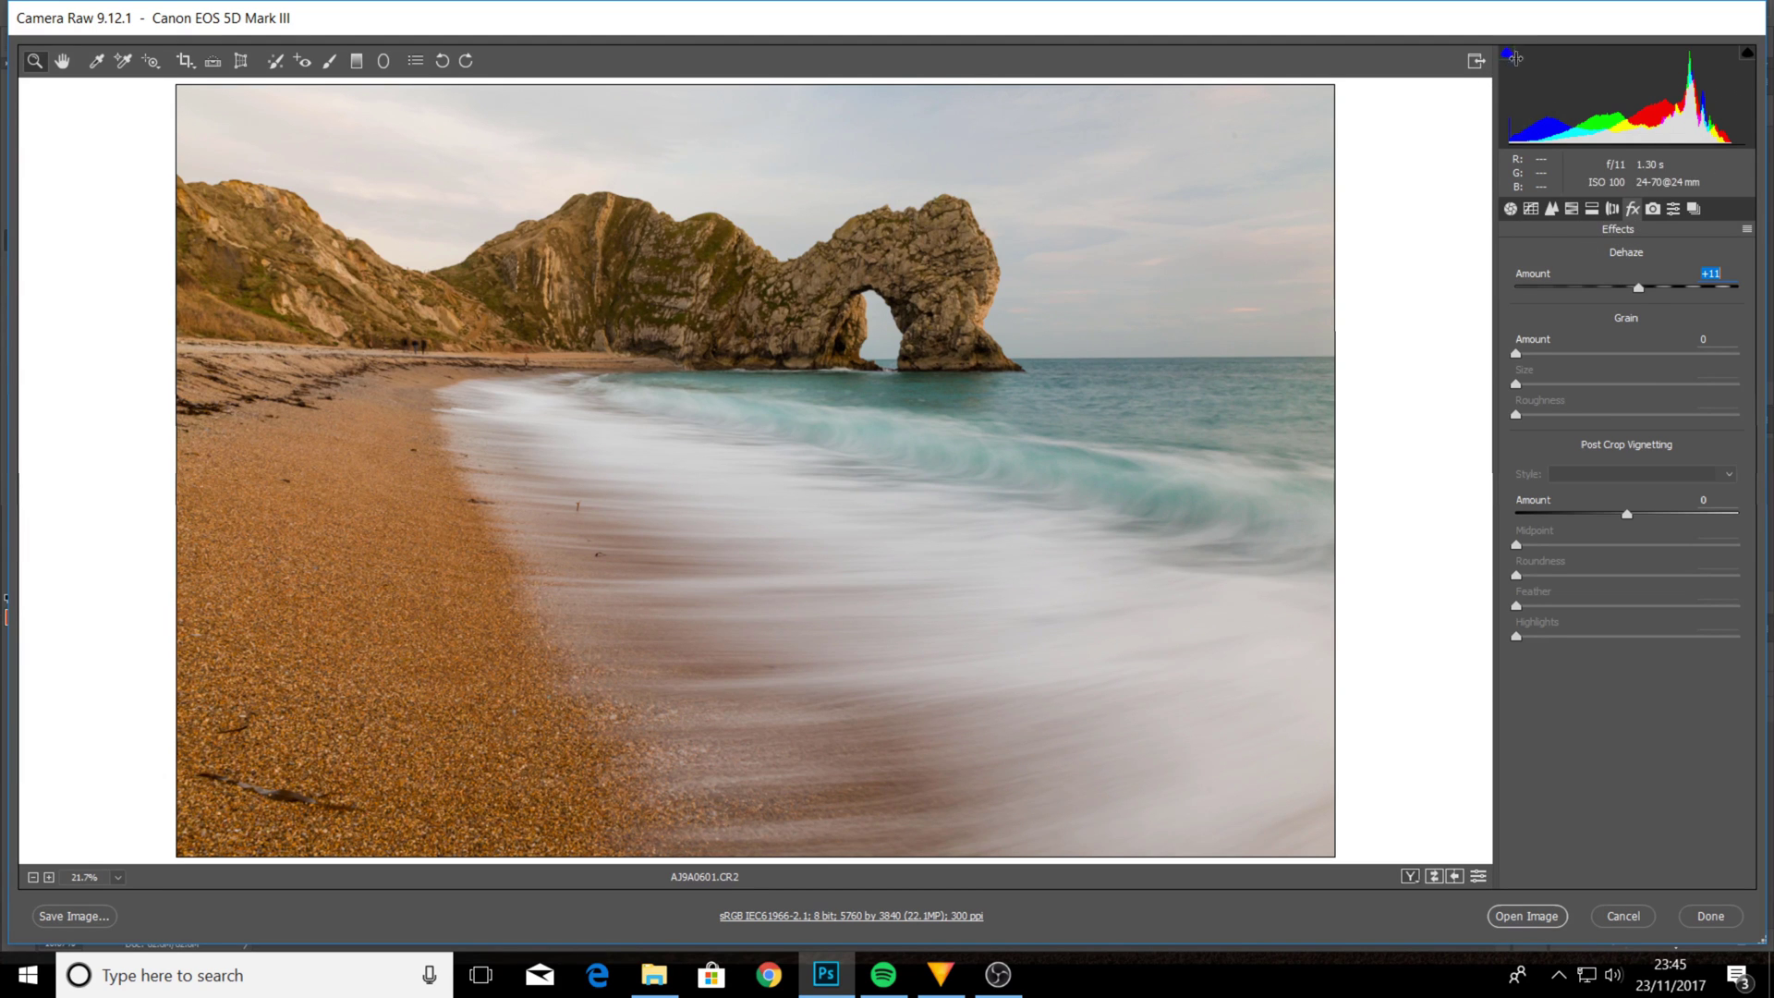
left_click(1507, 56)
mouse_move(1639, 288)
left_mouse_down()
mouse_move(1613, 289)
mouse_move(1642, 290)
left_mouse_up()
Raise Exposure to +0.85 and Shadows to +29 in the basic adjustments
left_click(1511, 210)
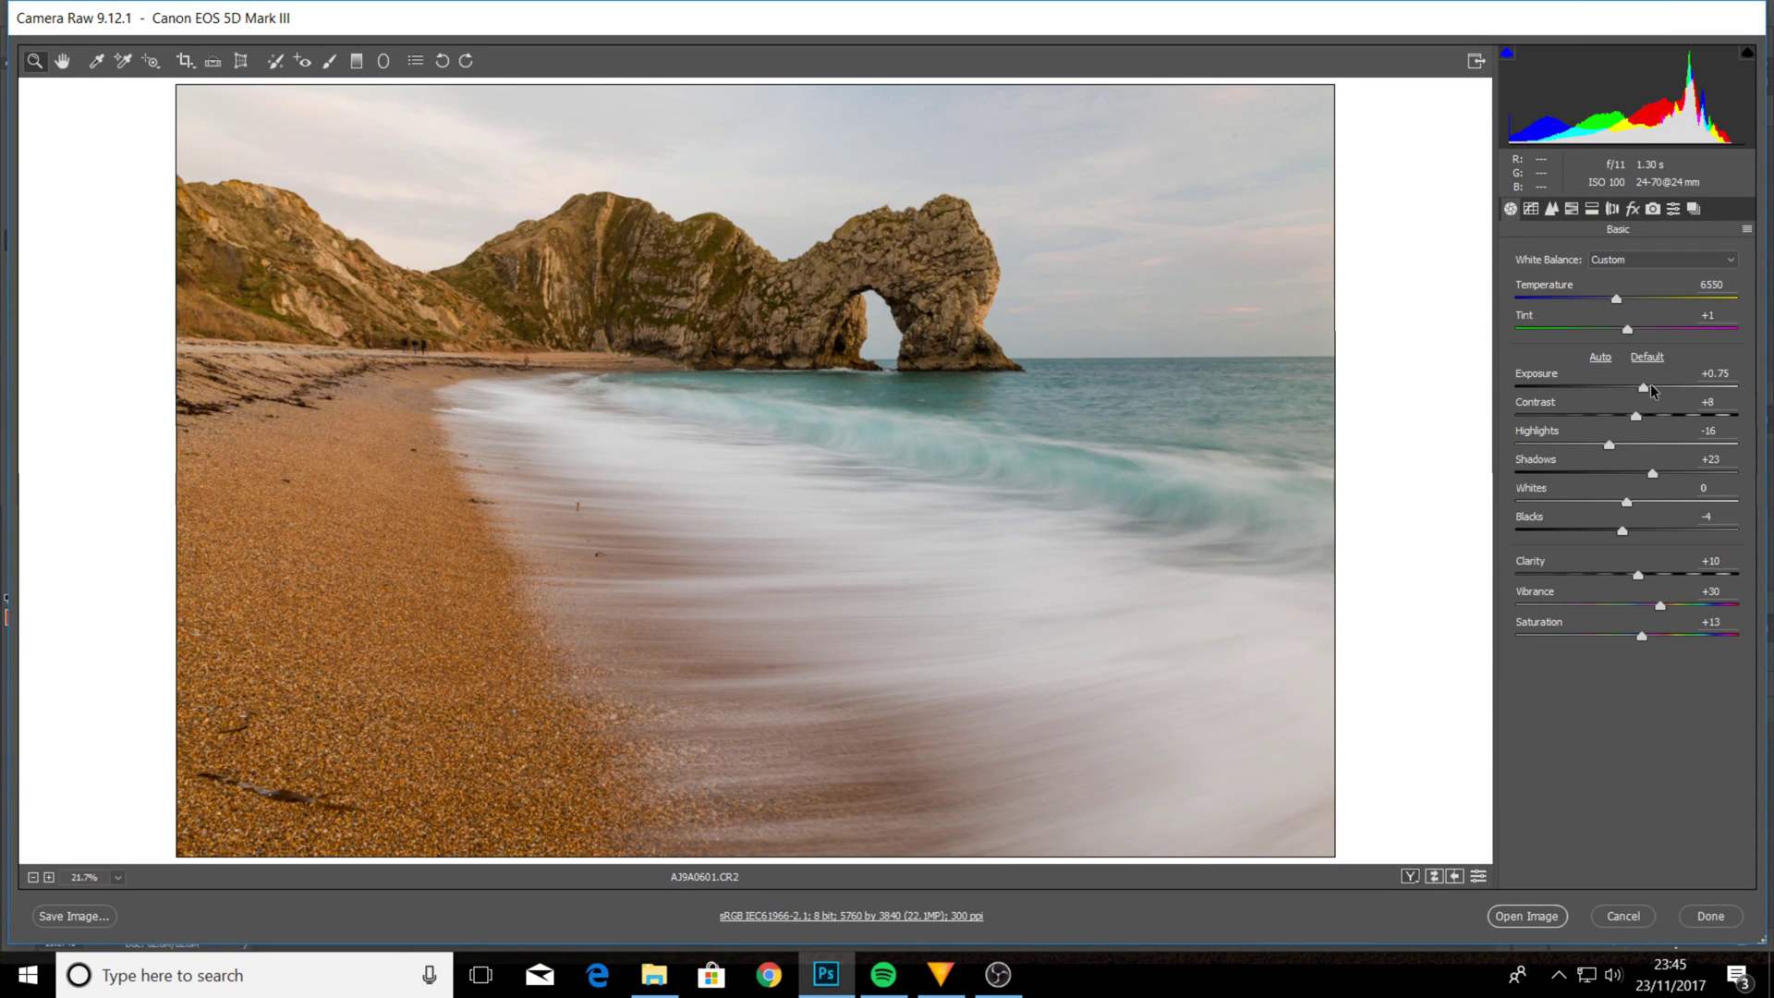
left_click_drag(1645, 384, 1646, 384)
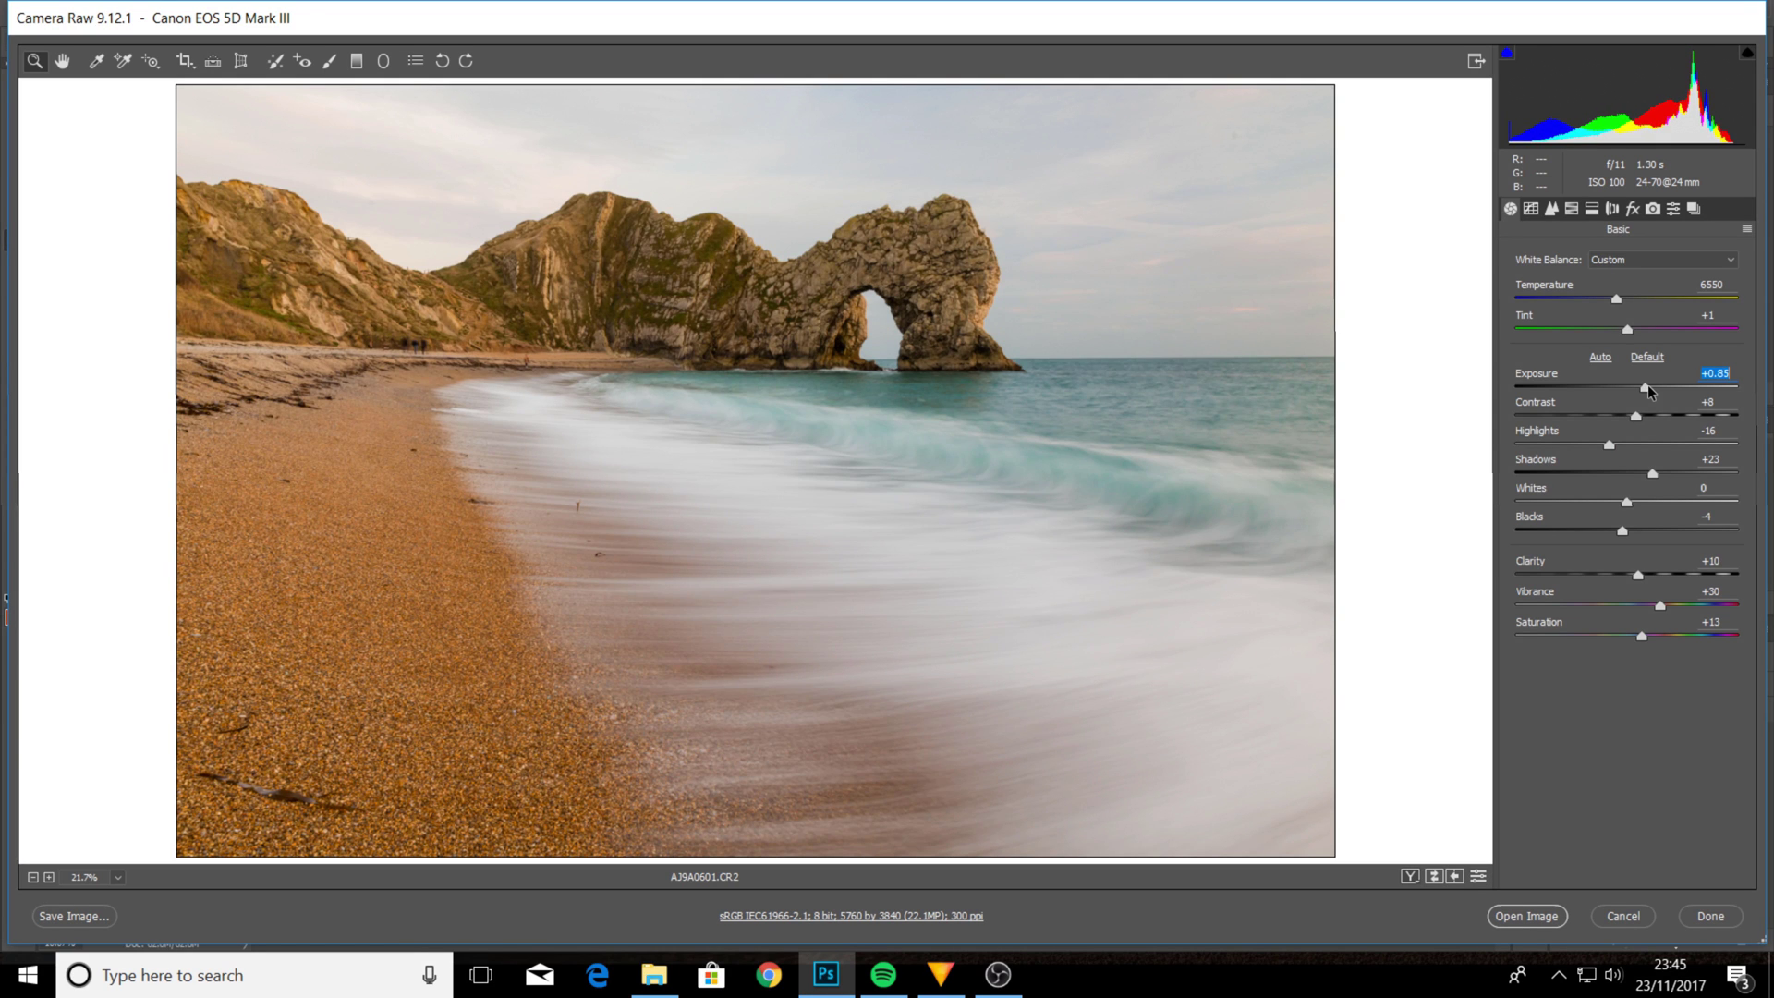
left_click_drag(1652, 476, 1659, 473)
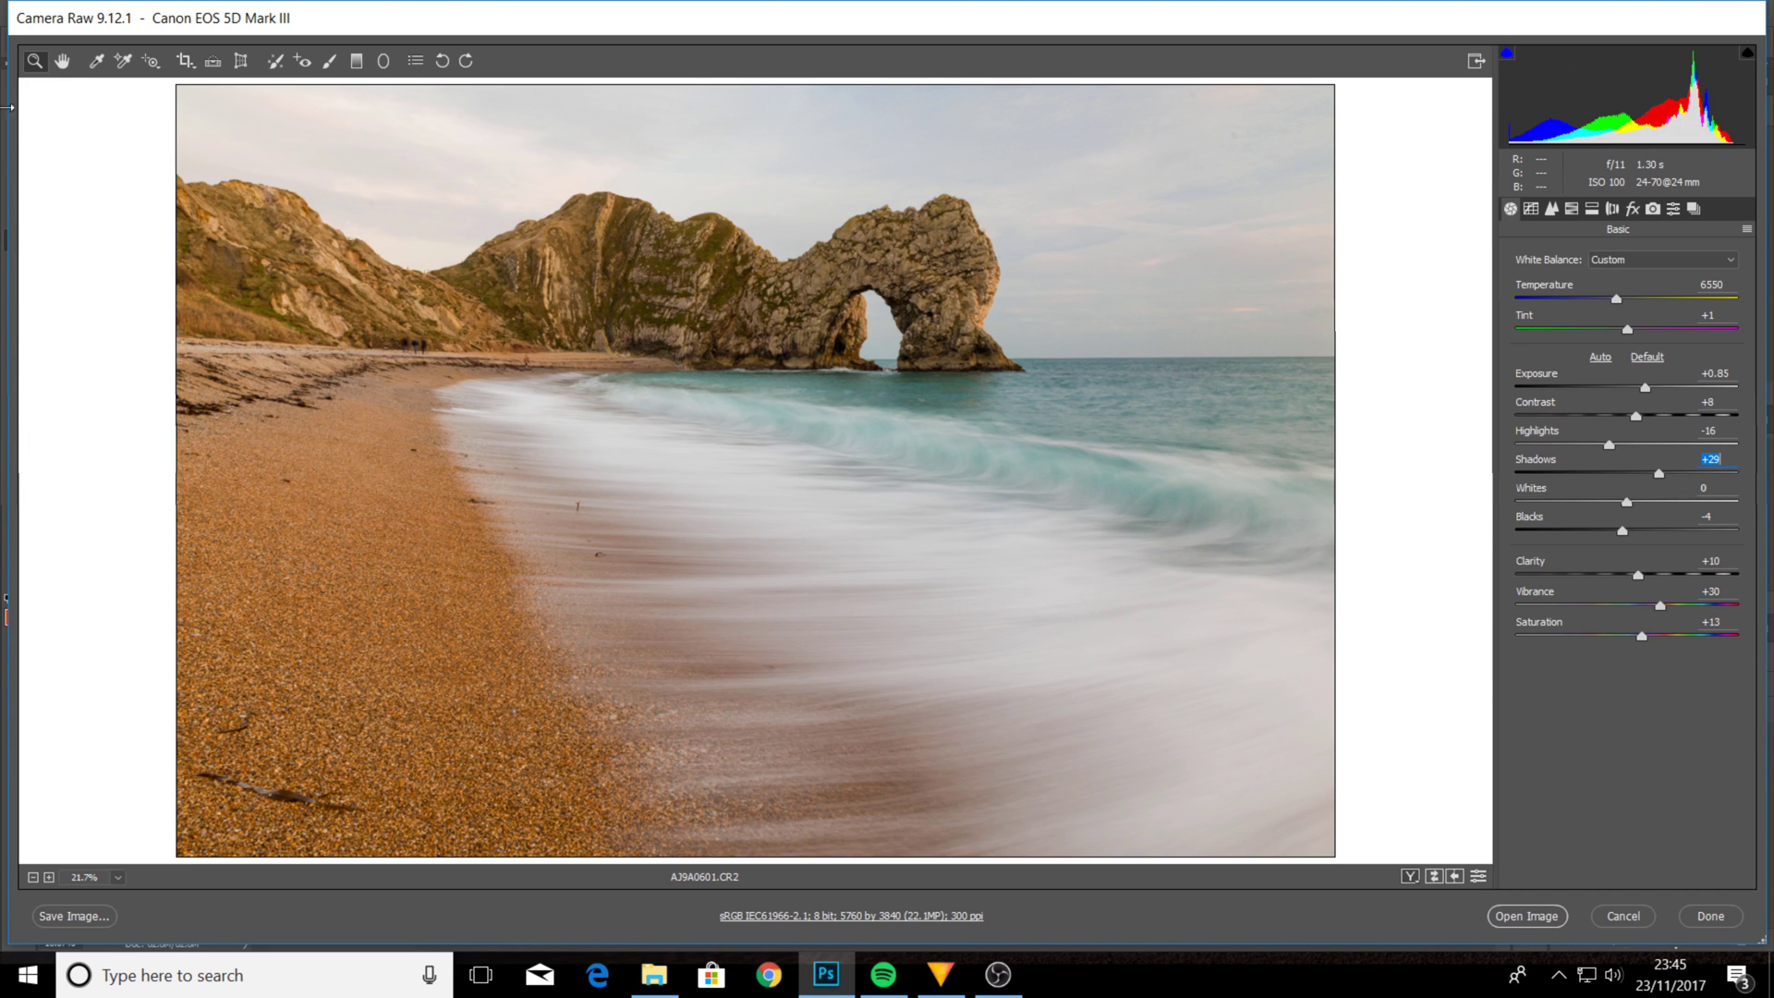
Straighten the photo along the sea horizon beside the rock arch and apply the resulting crop
left_click(213, 62)
key("ctrl+plus")
key("ctrl+plus")
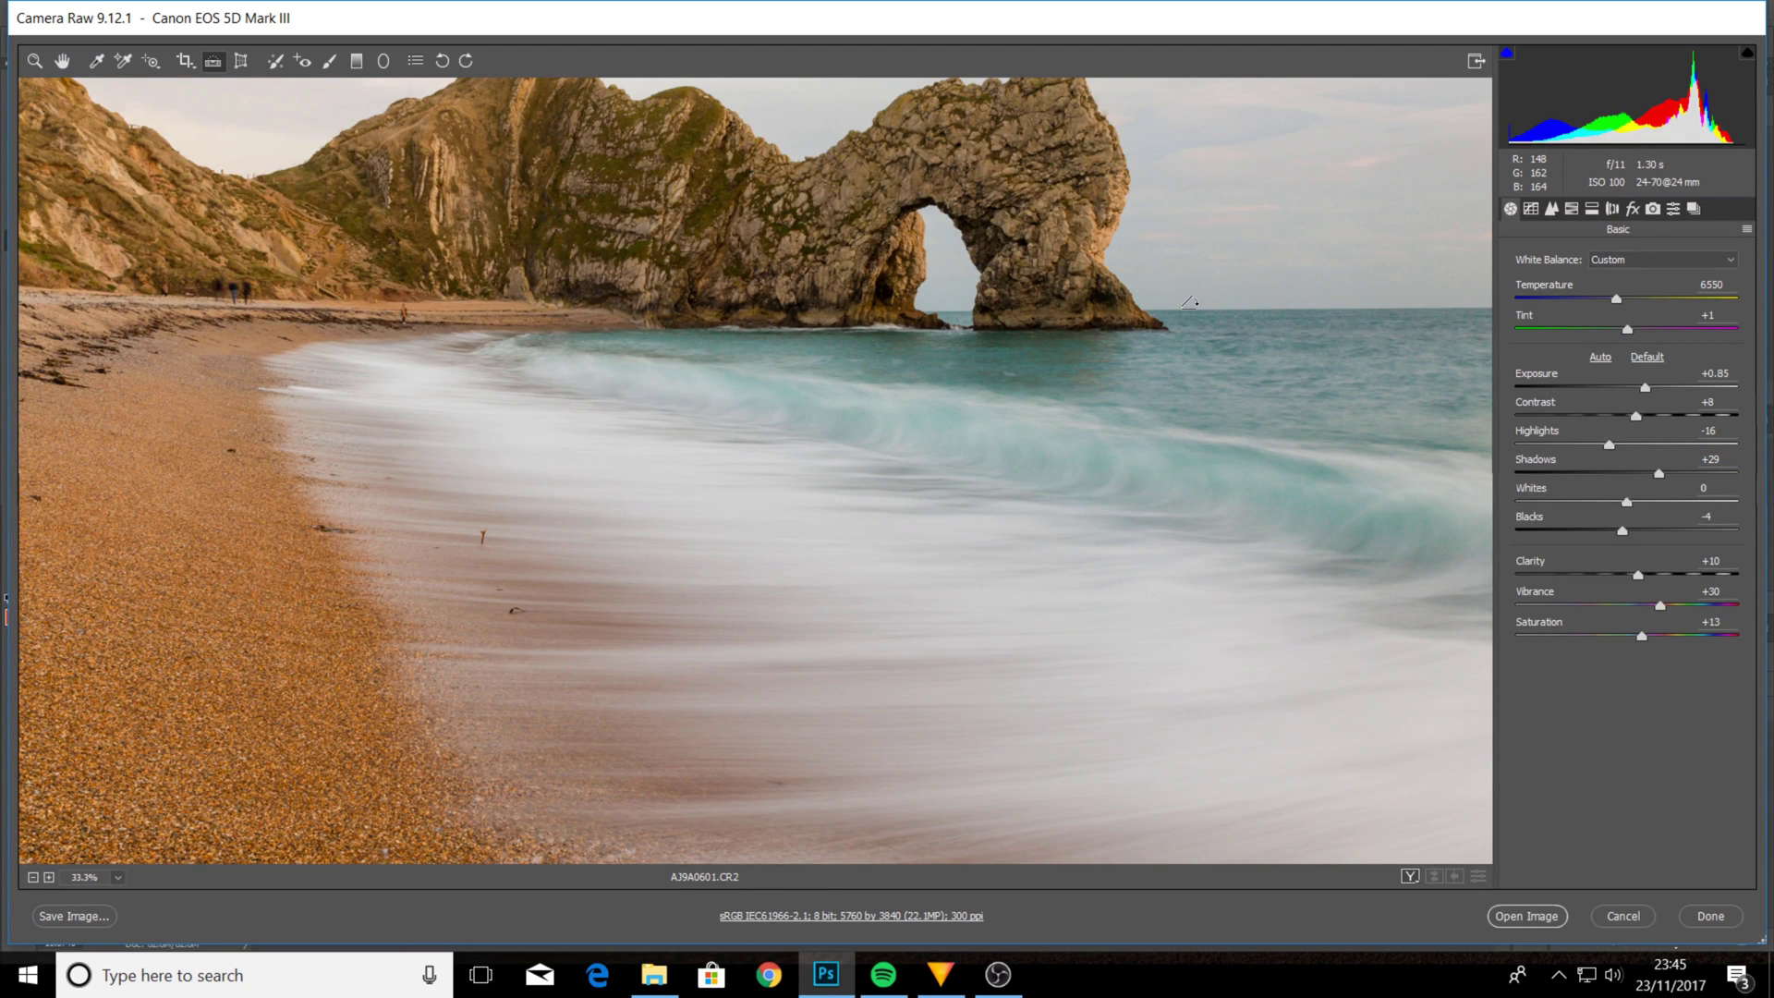
left_click_drag(1184, 307, 1452, 307)
key("ctrl+0")
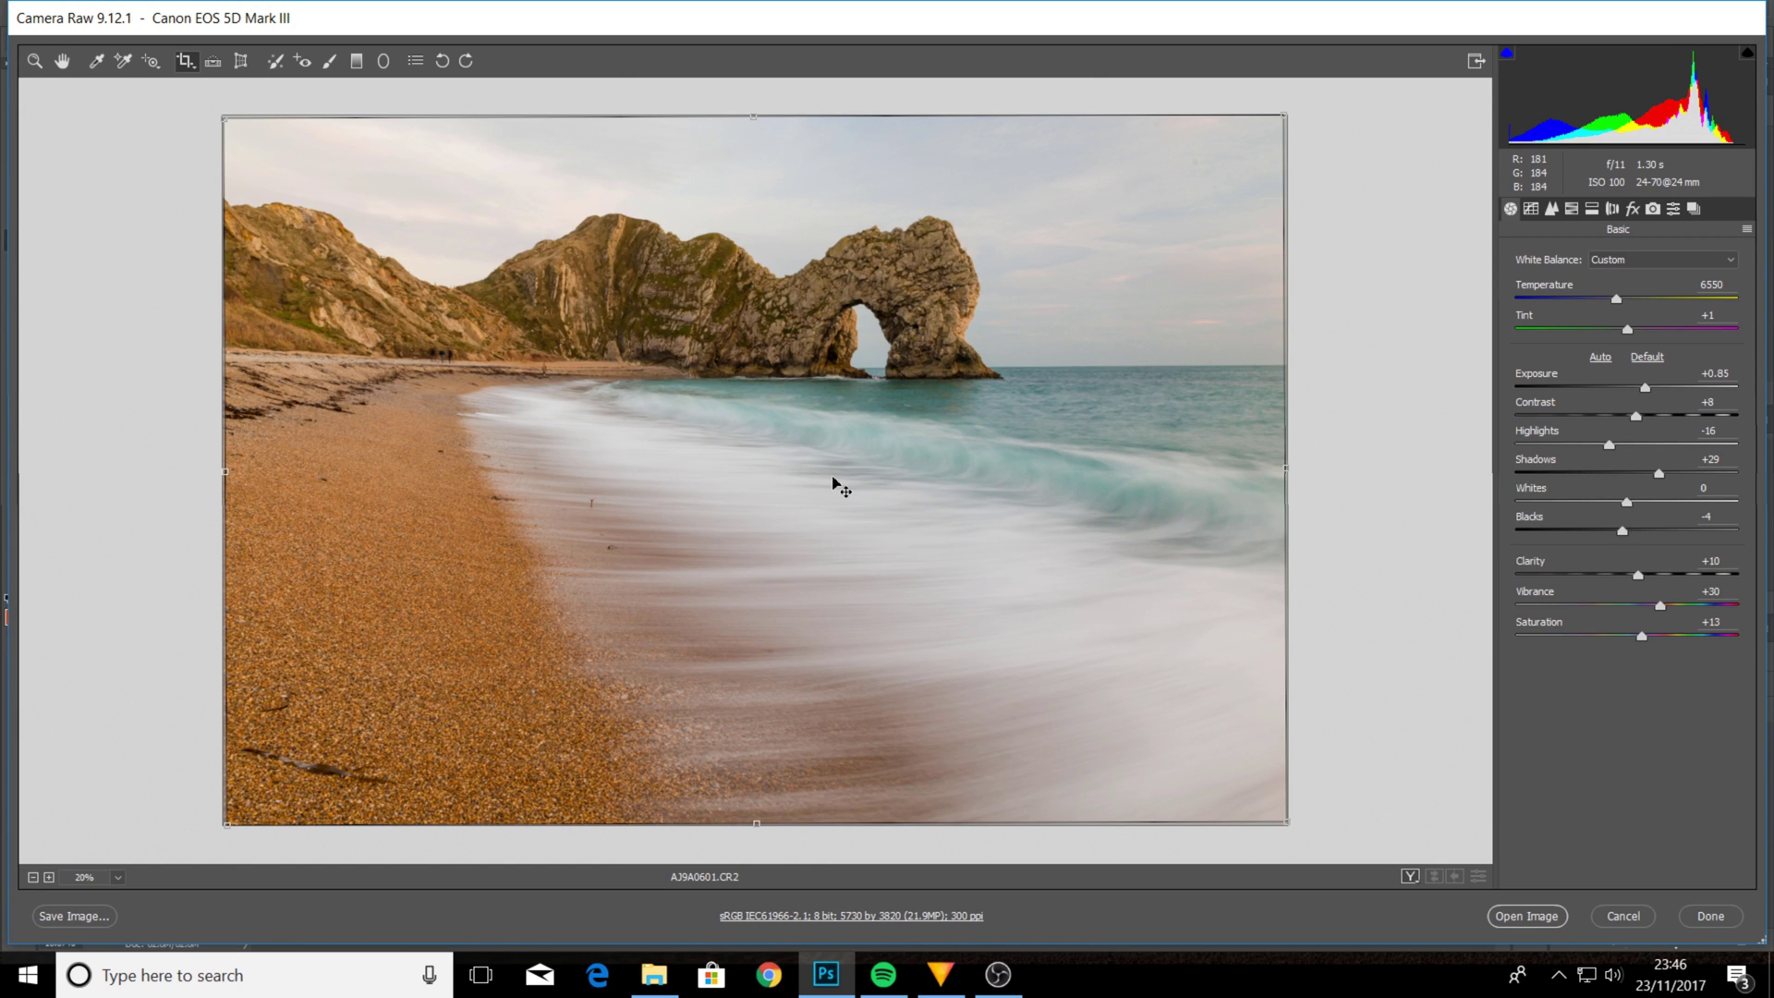
key("z")
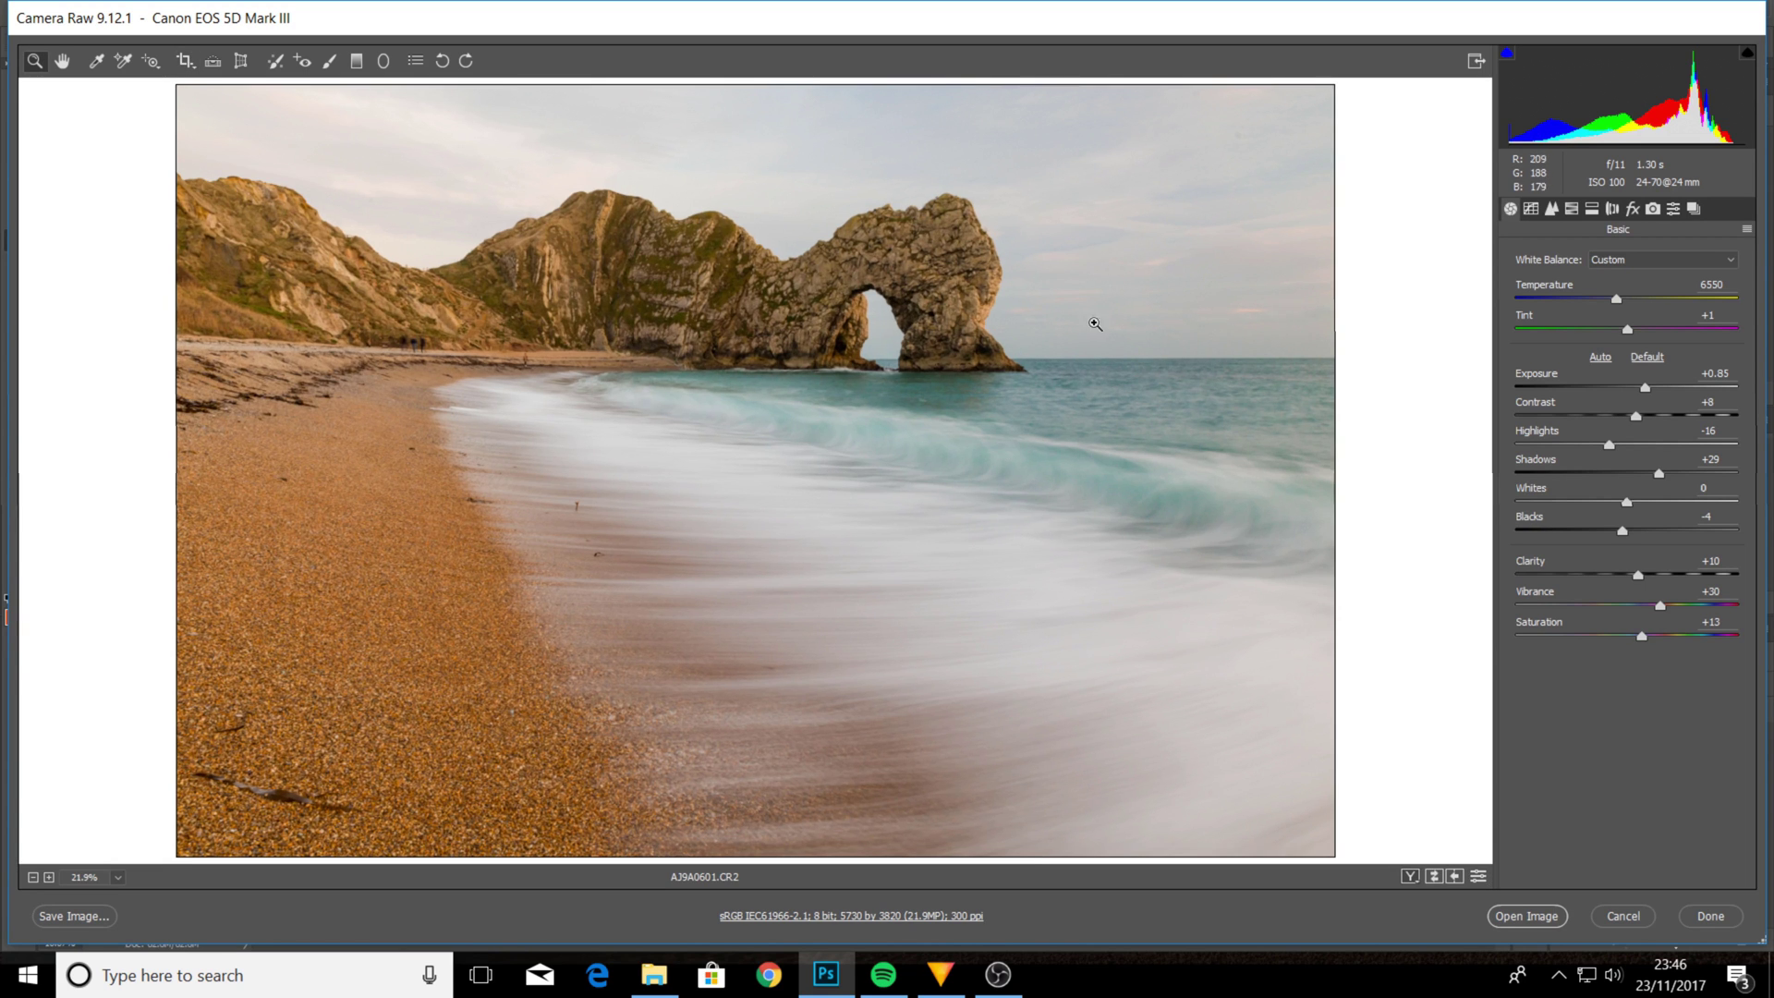
Try a tighter crop that trims away the lower beach and foreground water, and restore the full frame
left_click(613, 411, "alt")
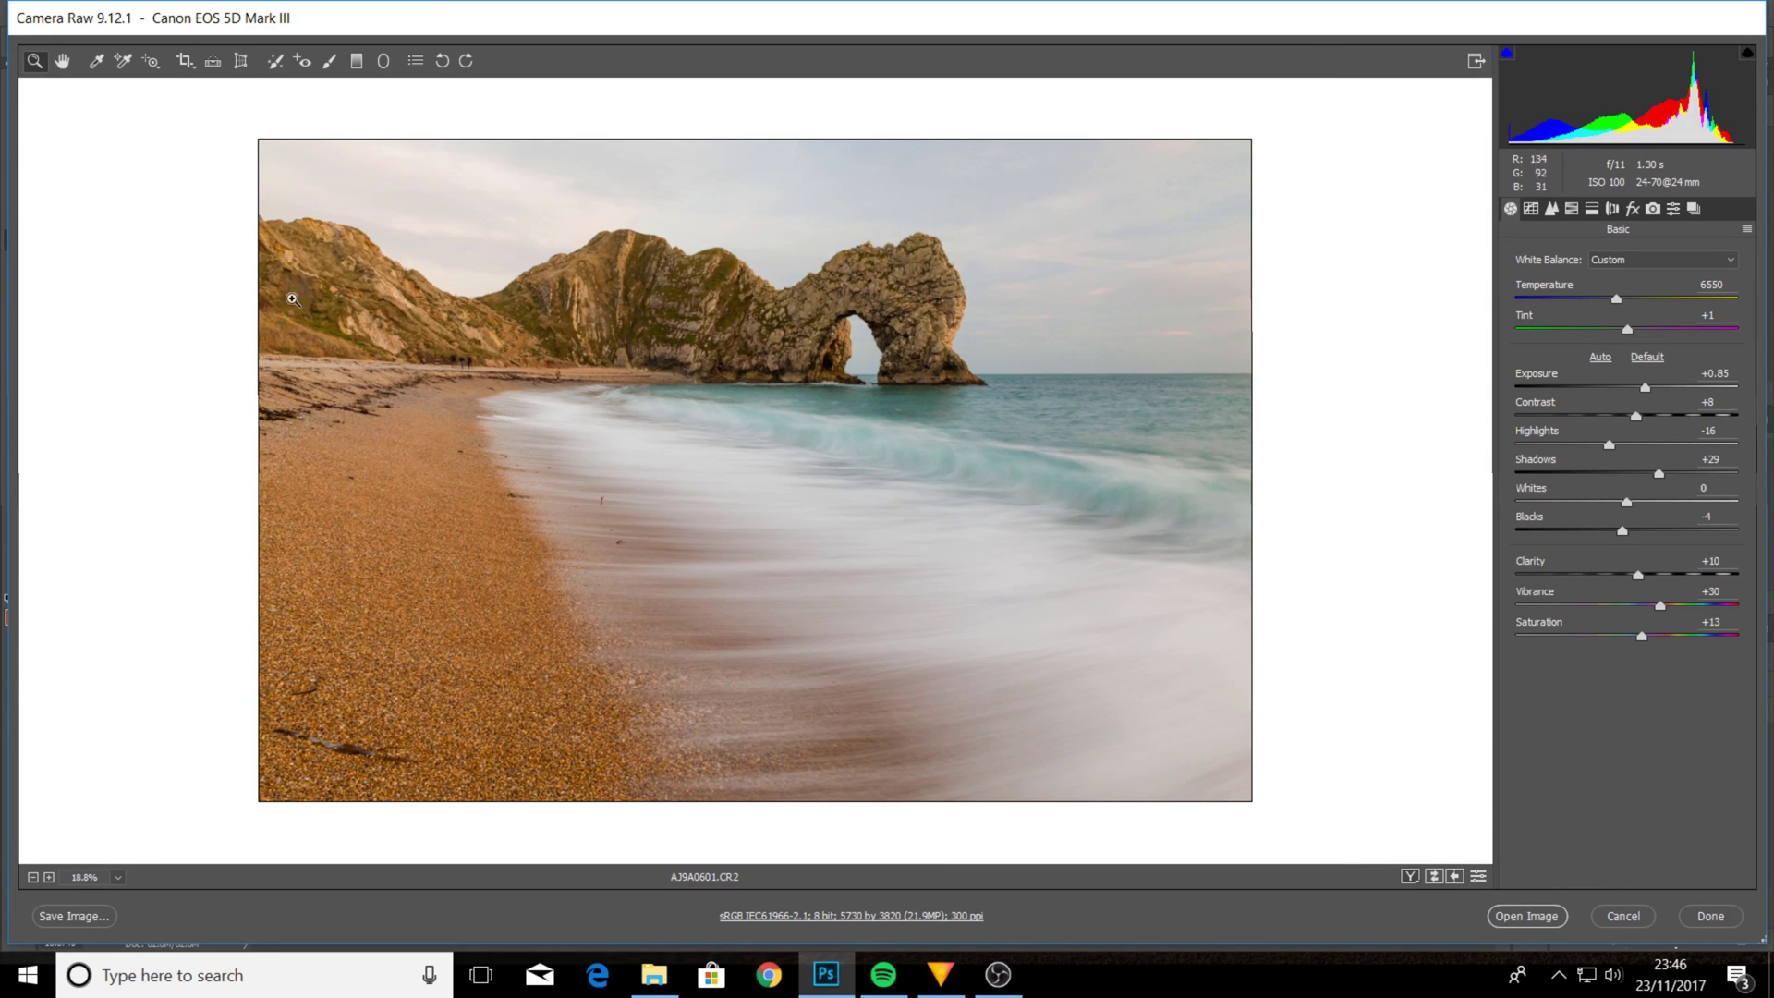
left_click(183, 62)
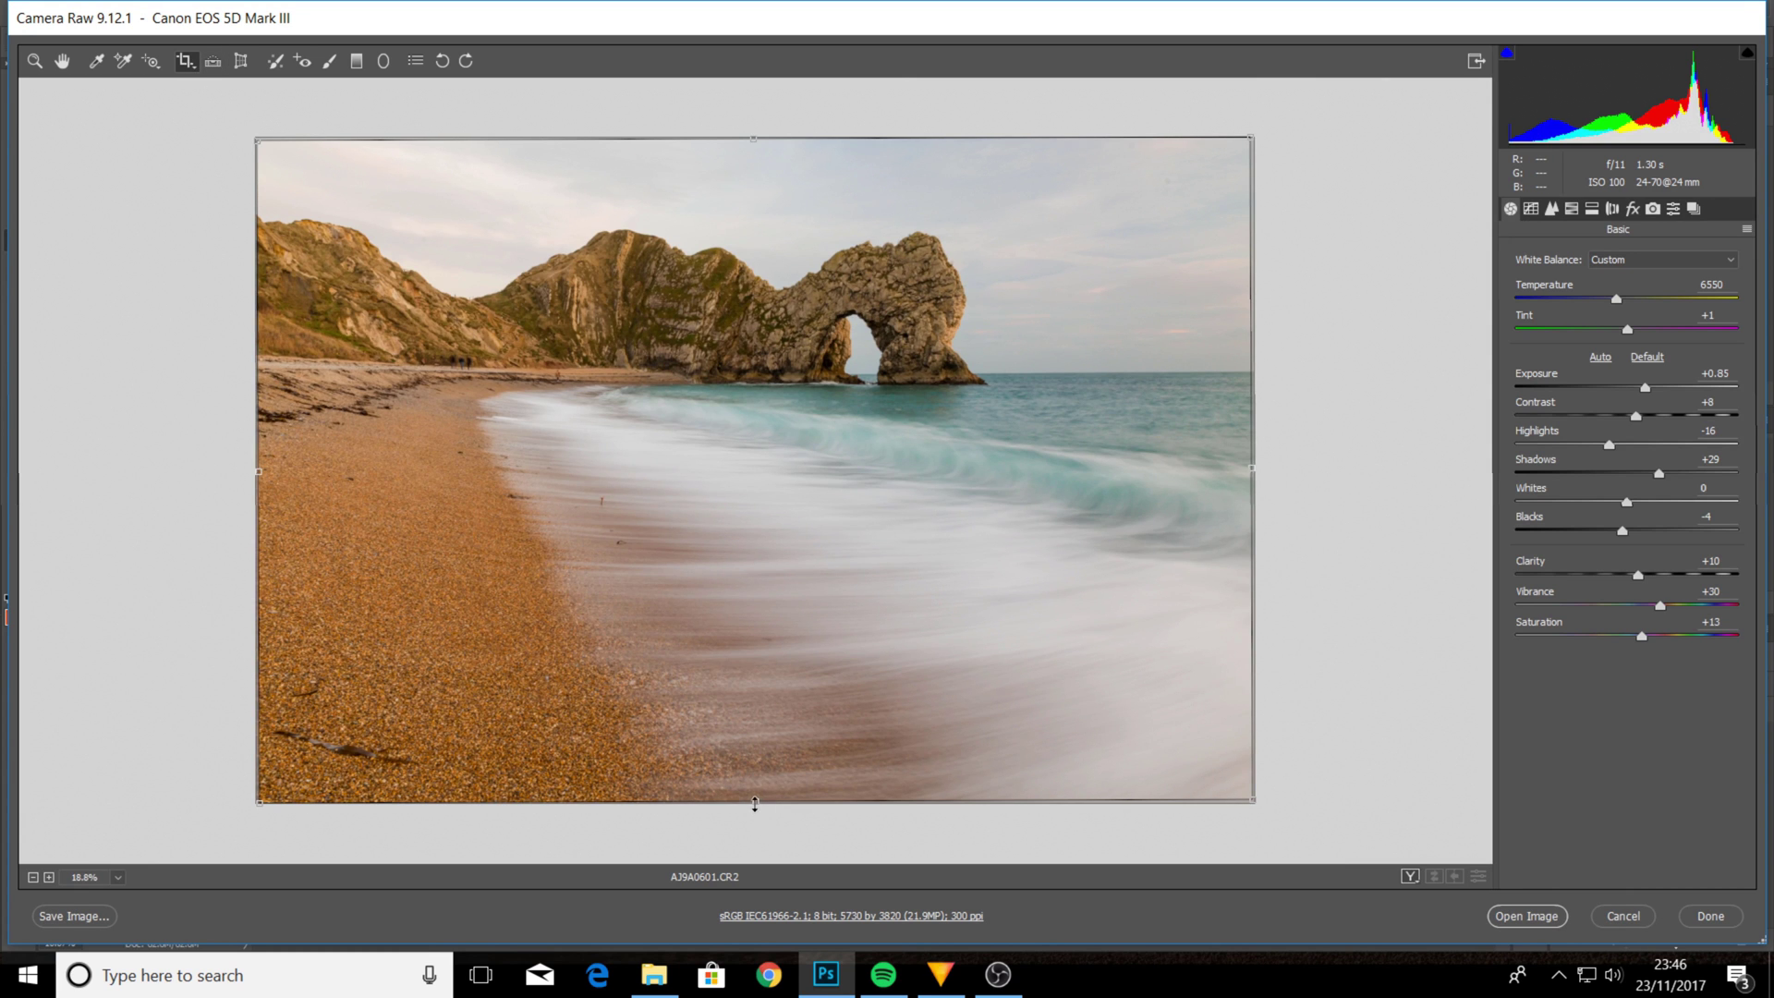
left_click_drag(756, 800, 741, 667)
left_click_drag(745, 692, 749, 706)
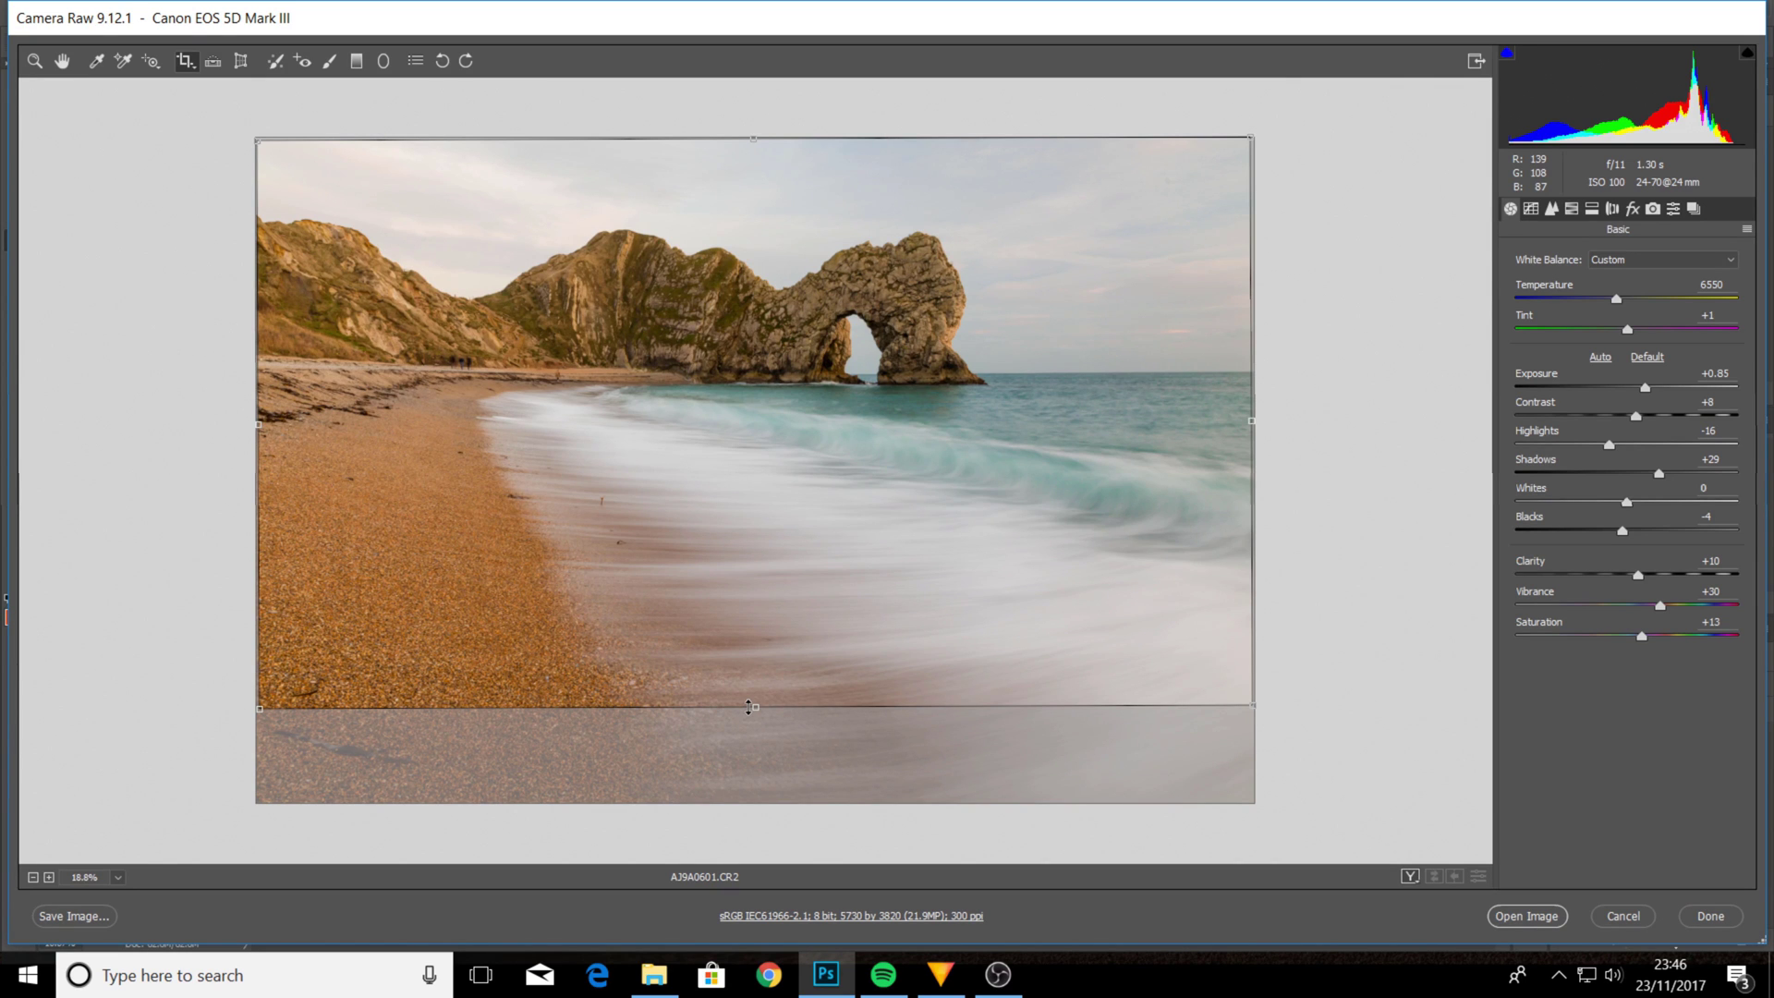
left_click_drag(749, 707, 768, 816)
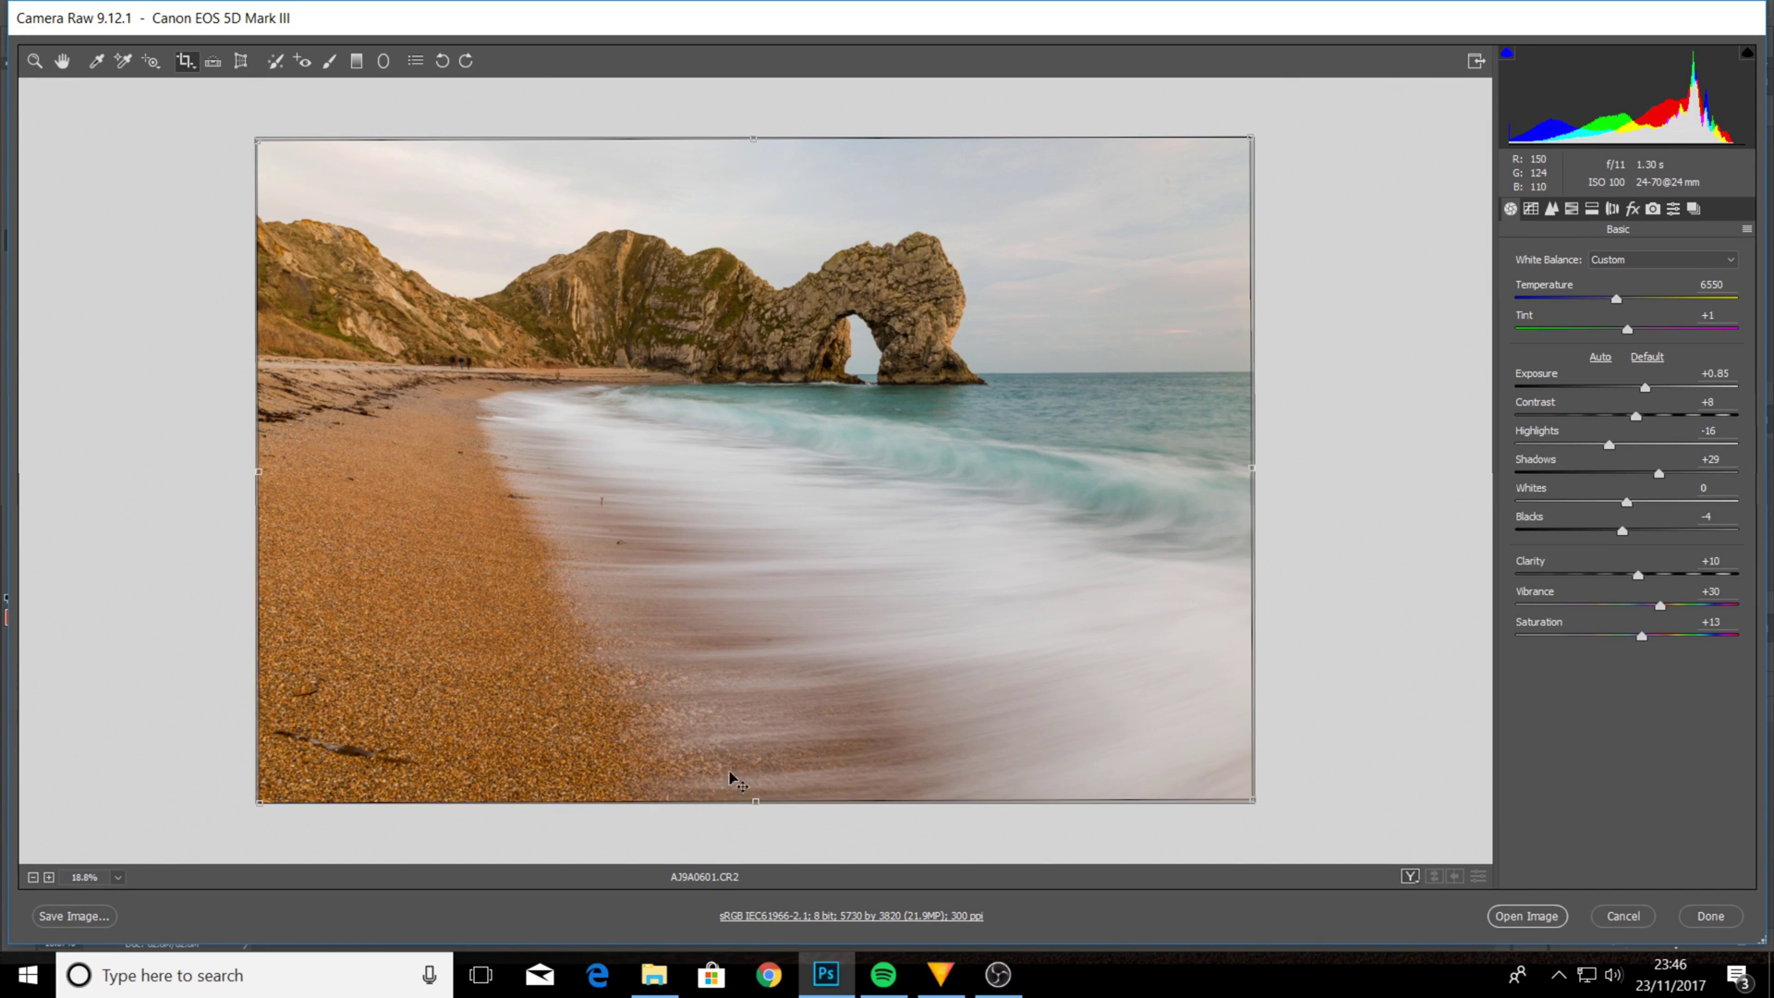
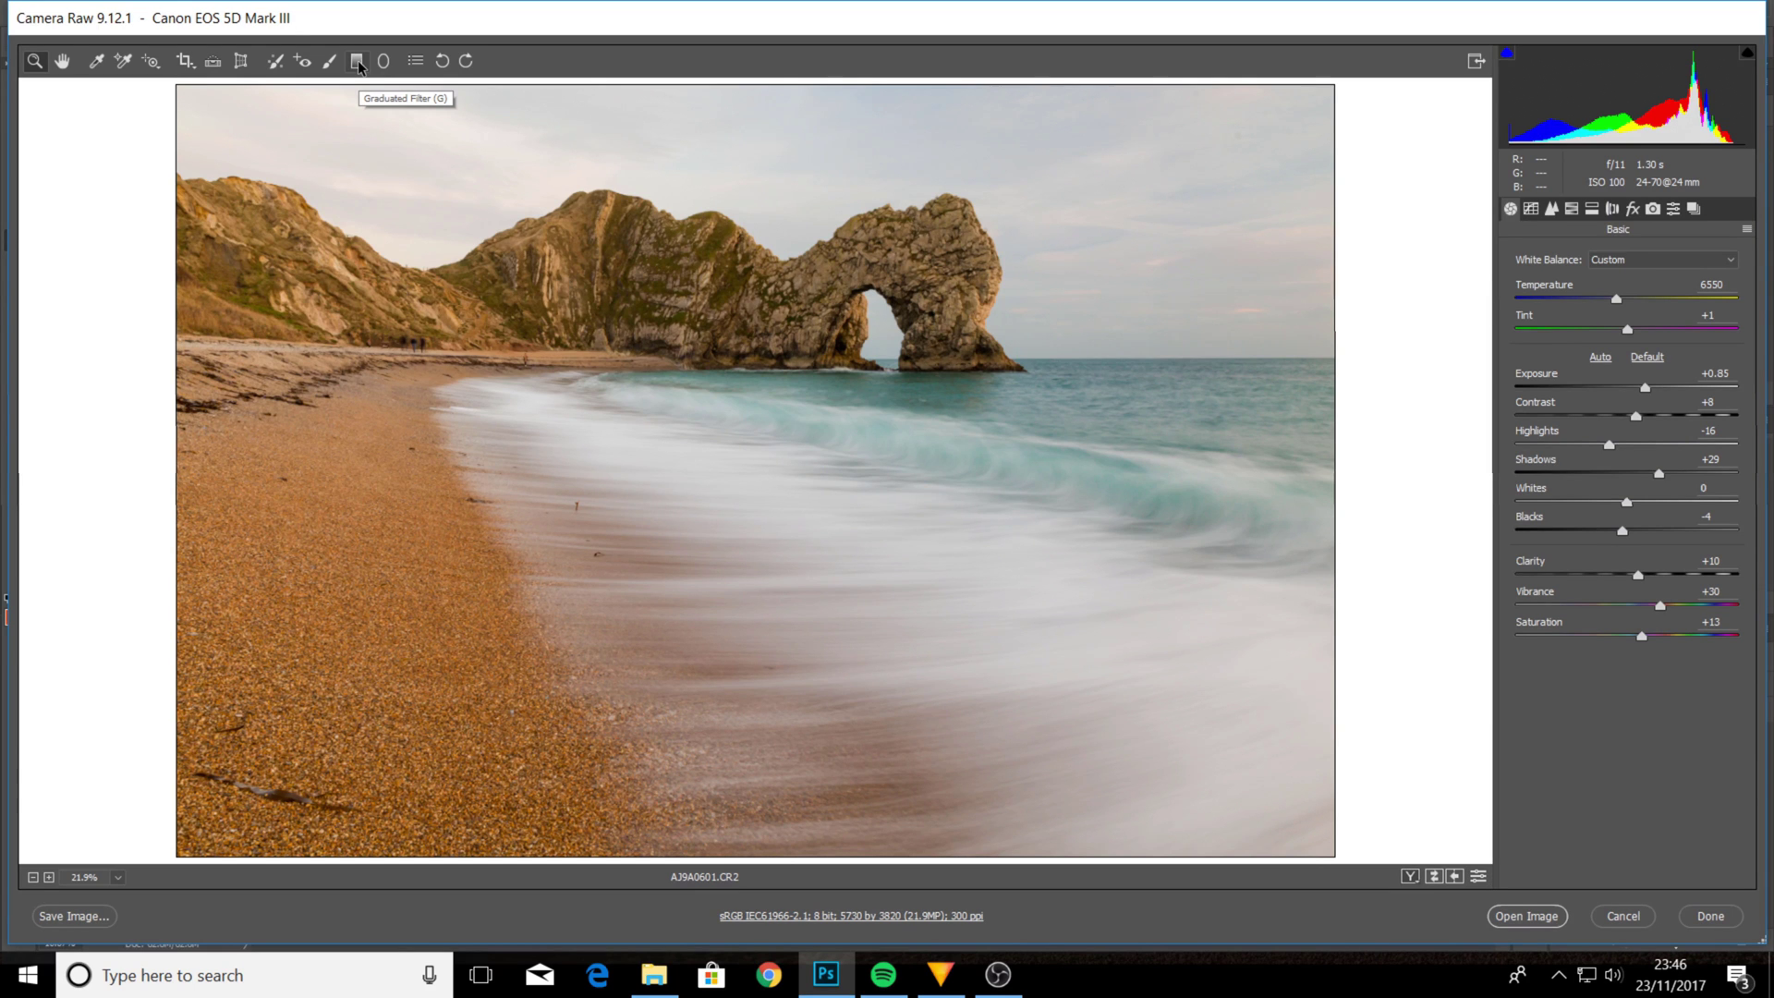
Add a graduated filter fading down the sky to the top of the cliffs, and fine-tune its lower edge and angle
left_click(358, 62)
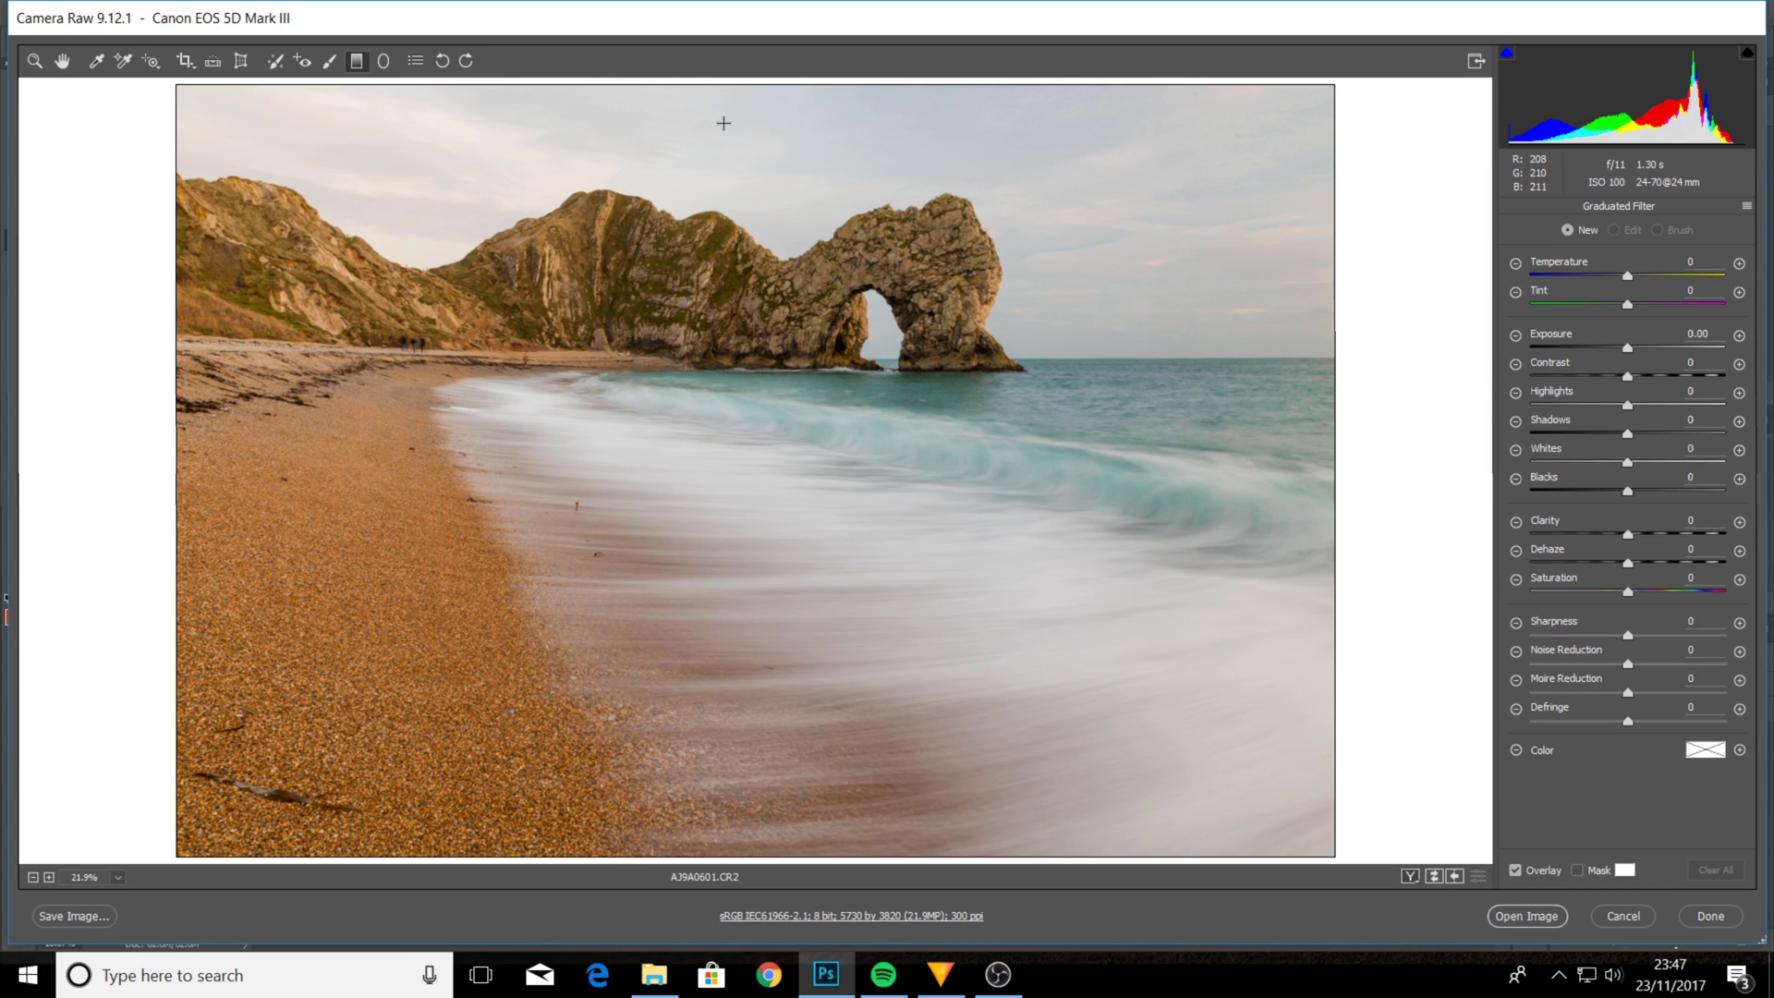
left_click_drag(723, 122, 727, 183)
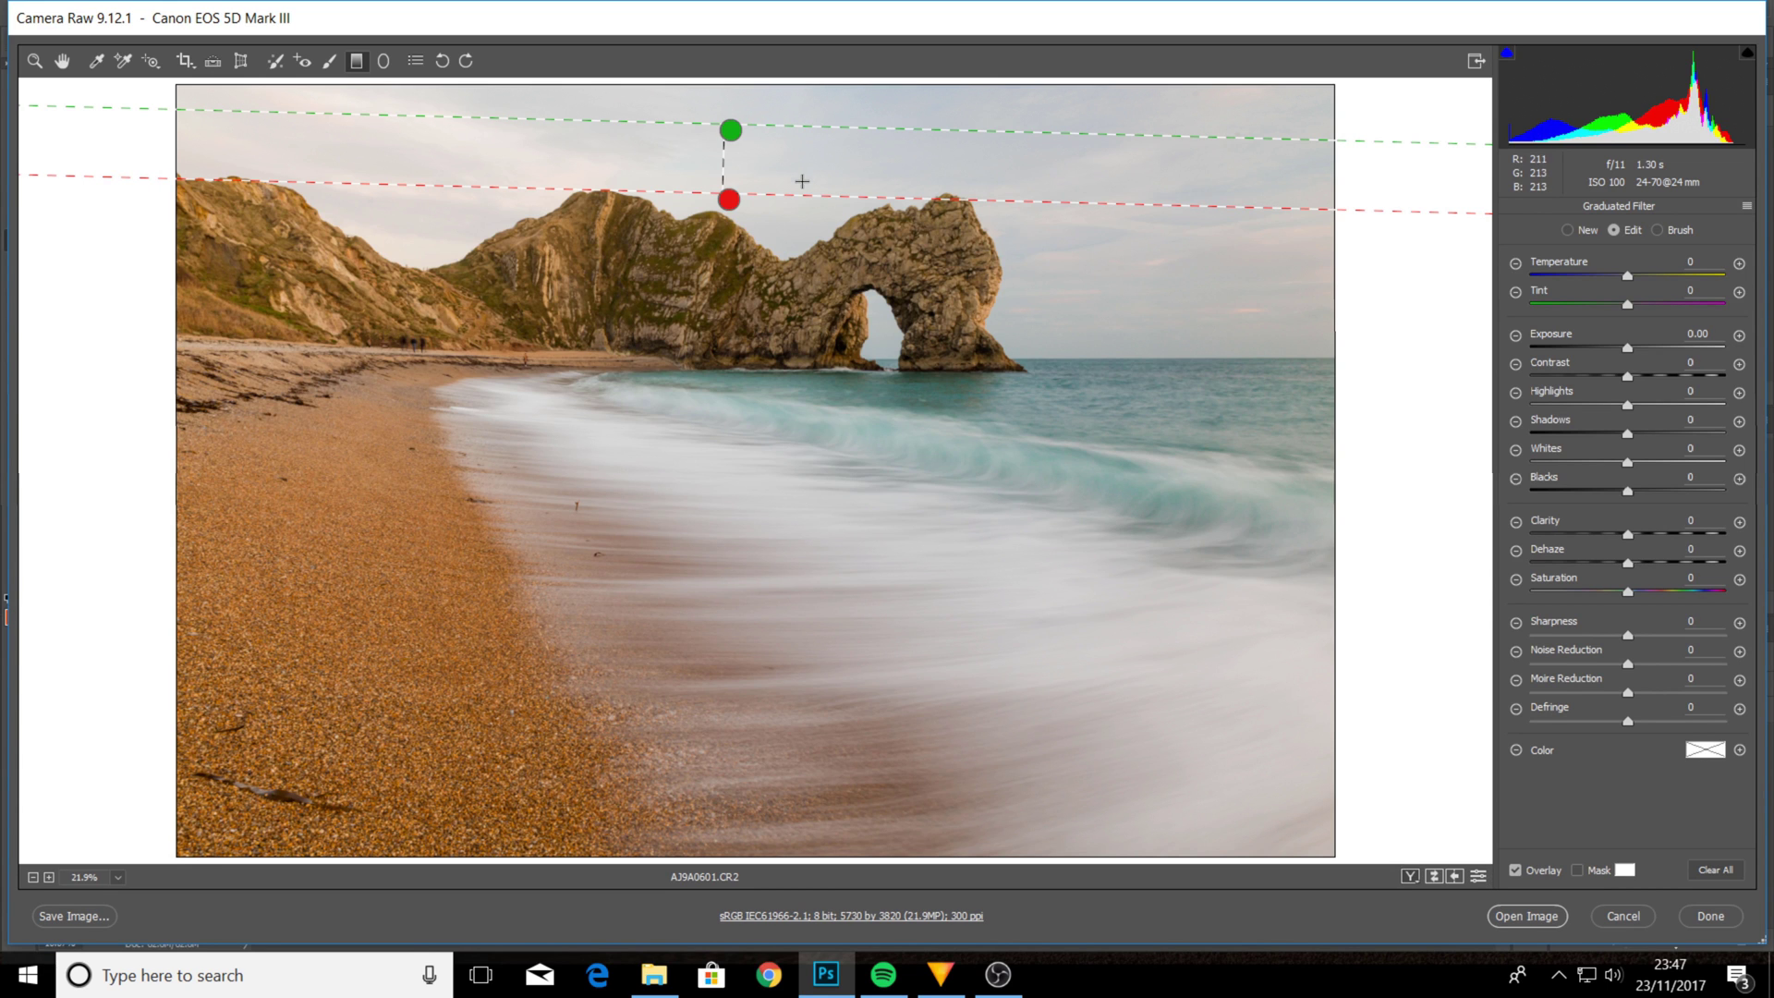
mouse_move(752, 195)
left_mouse_down()
mouse_move(751, 227)
mouse_move(751, 200)
left_mouse_up()
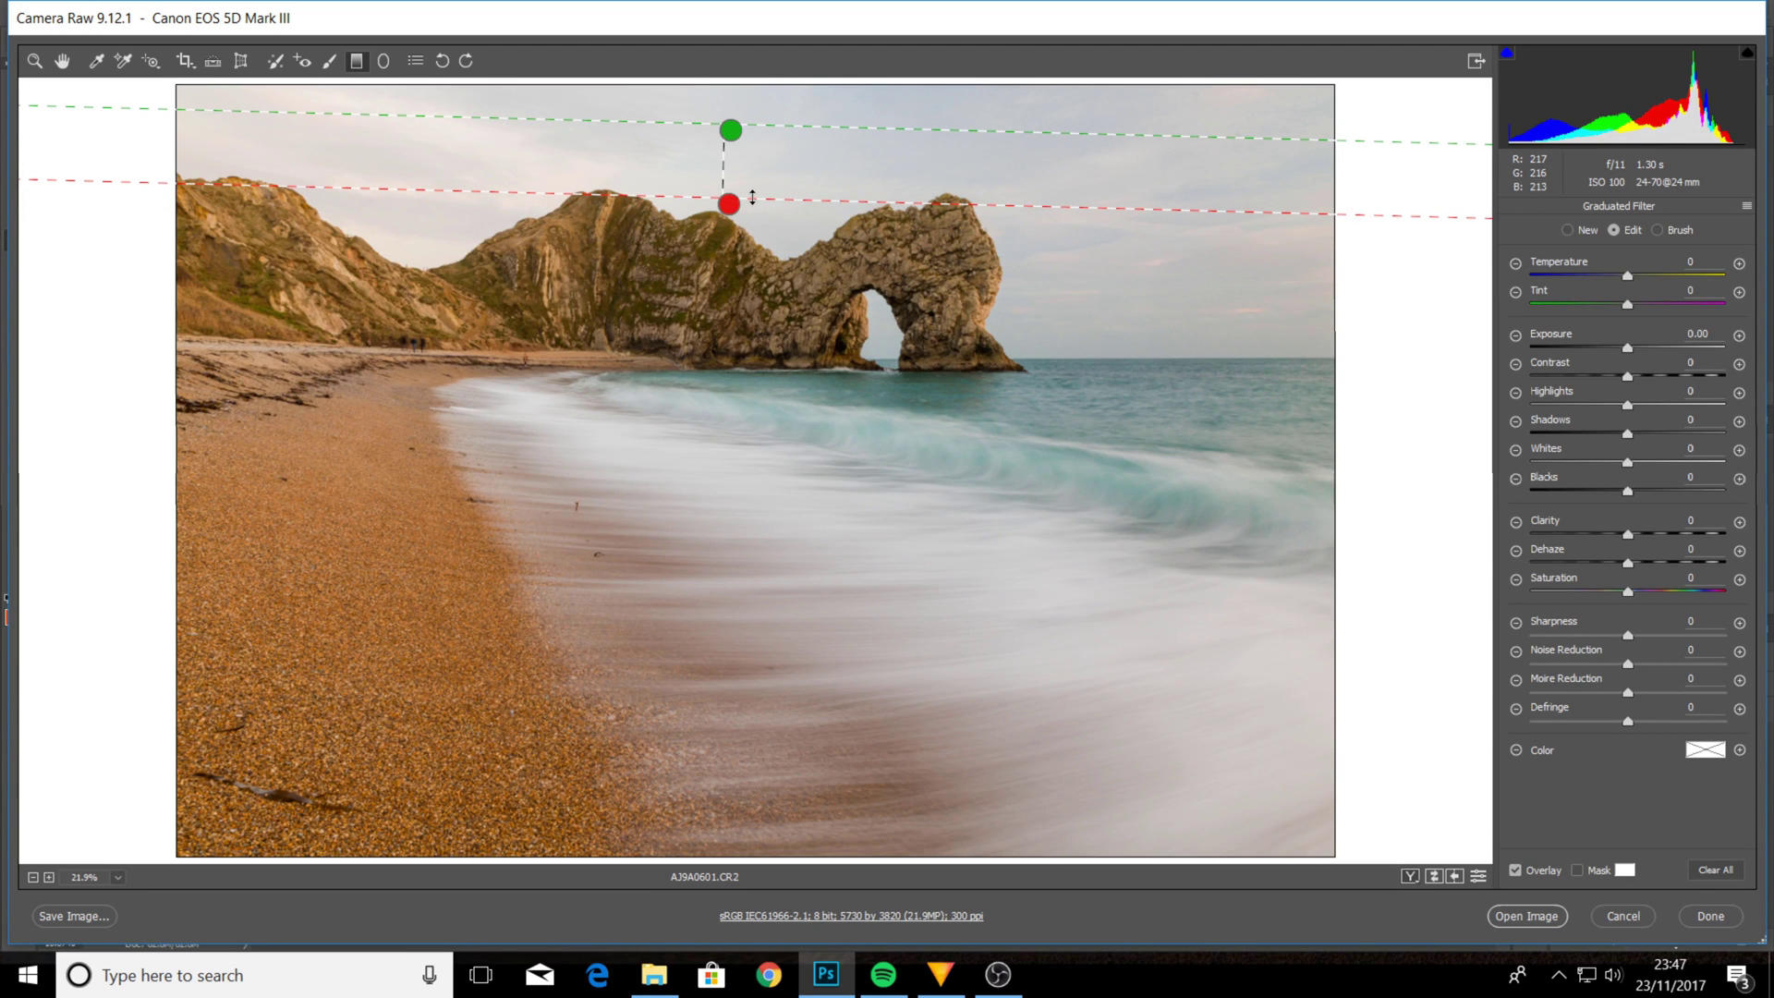
mouse_move(752, 199)
left_mouse_down()
mouse_move(752, 226)
mouse_move(752, 187)
mouse_move(752, 204)
left_mouse_up()
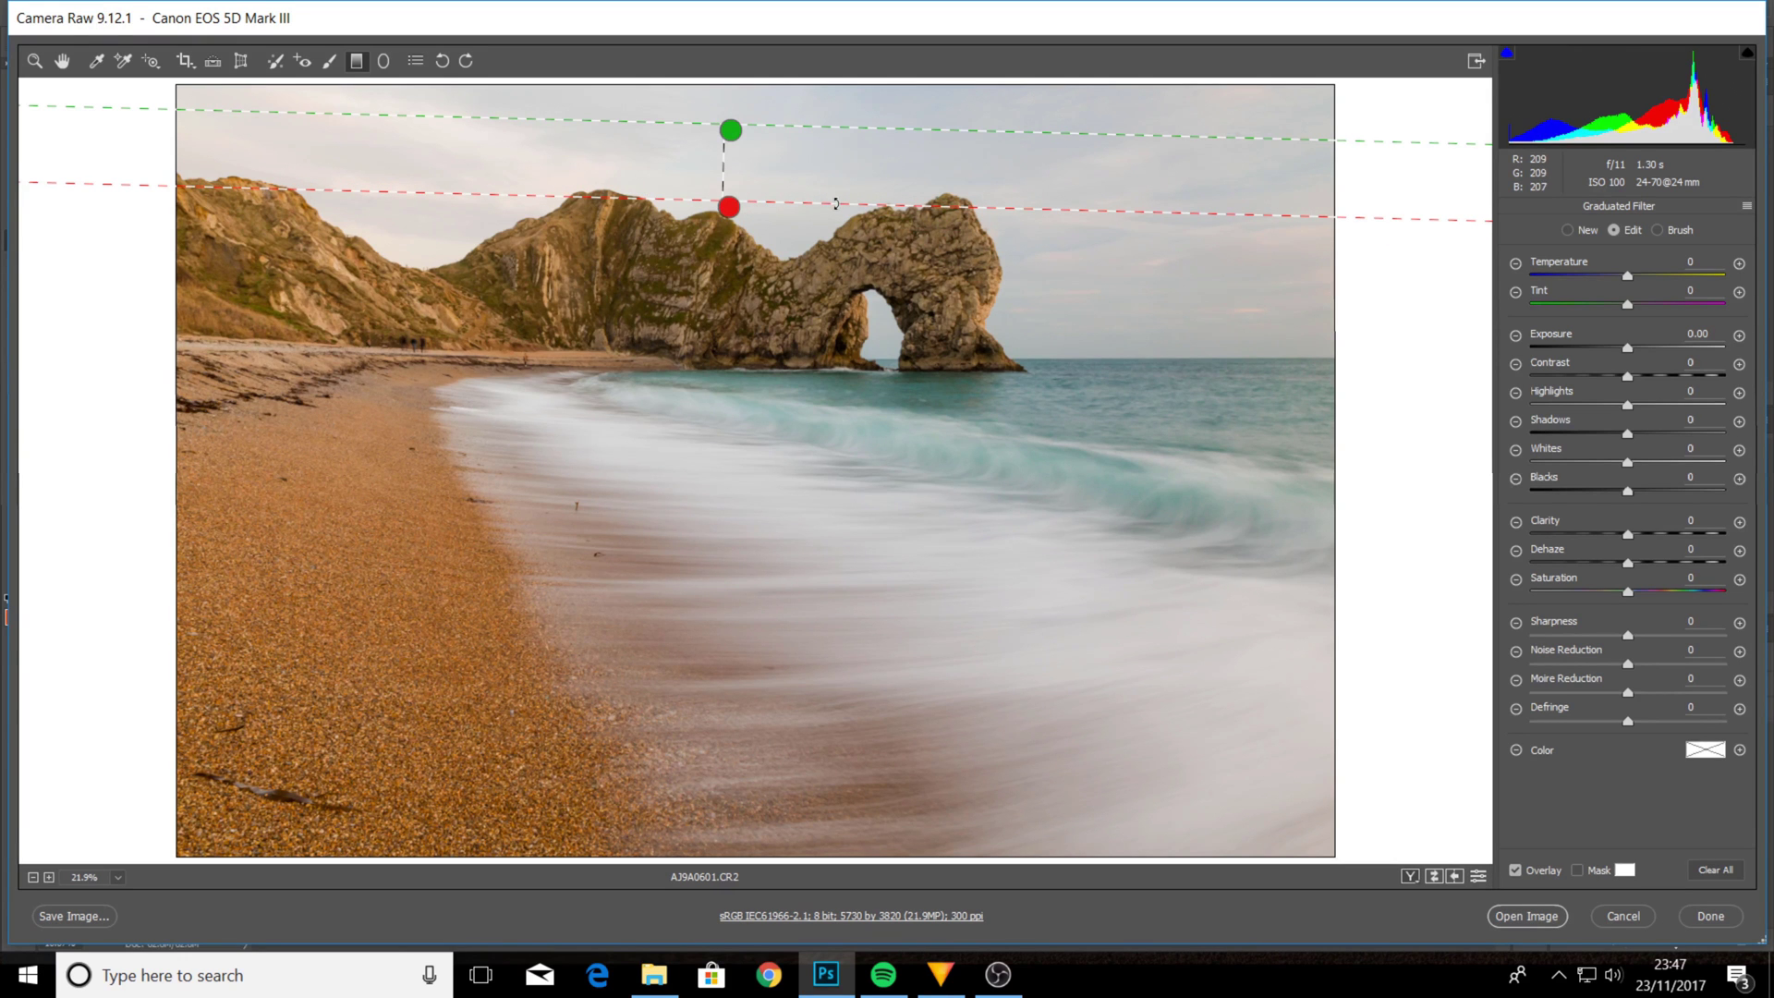
left_click_drag(838, 203, 849, 203)
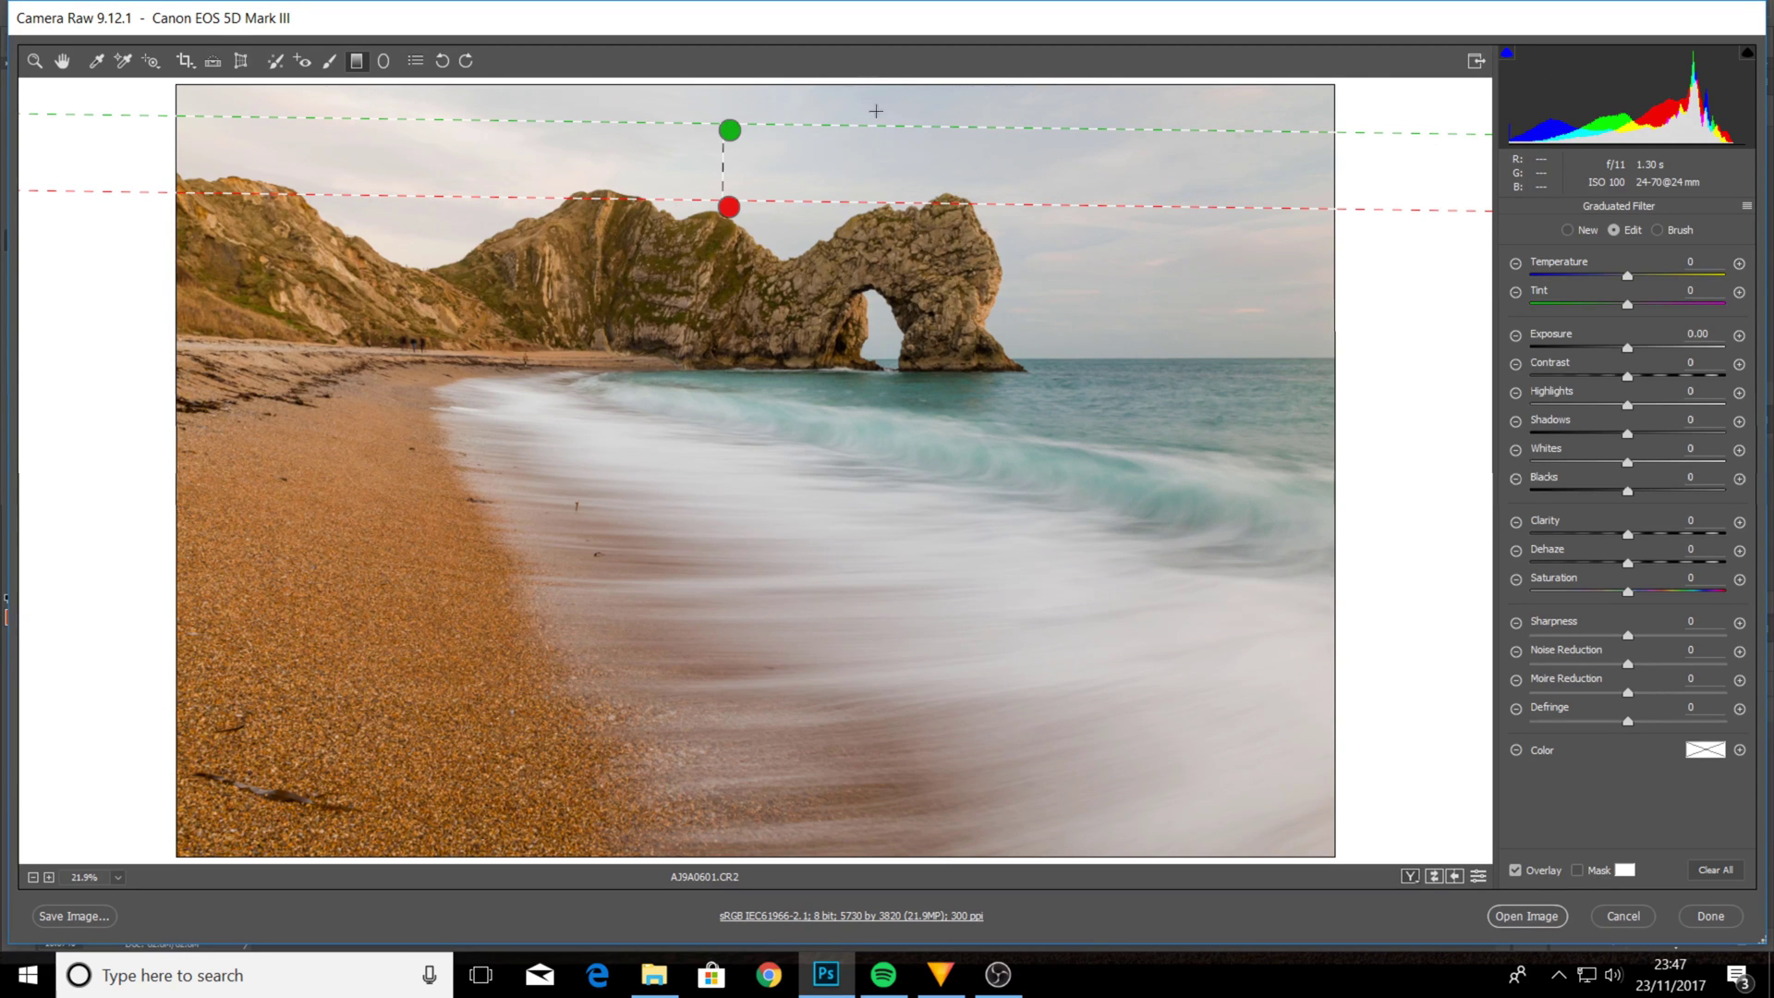
Test a Tint of +100 on the sky filter, reset it to 0, and set the filter's Exposure to -0.15
left_click_drag(1628, 303, 1770, 310)
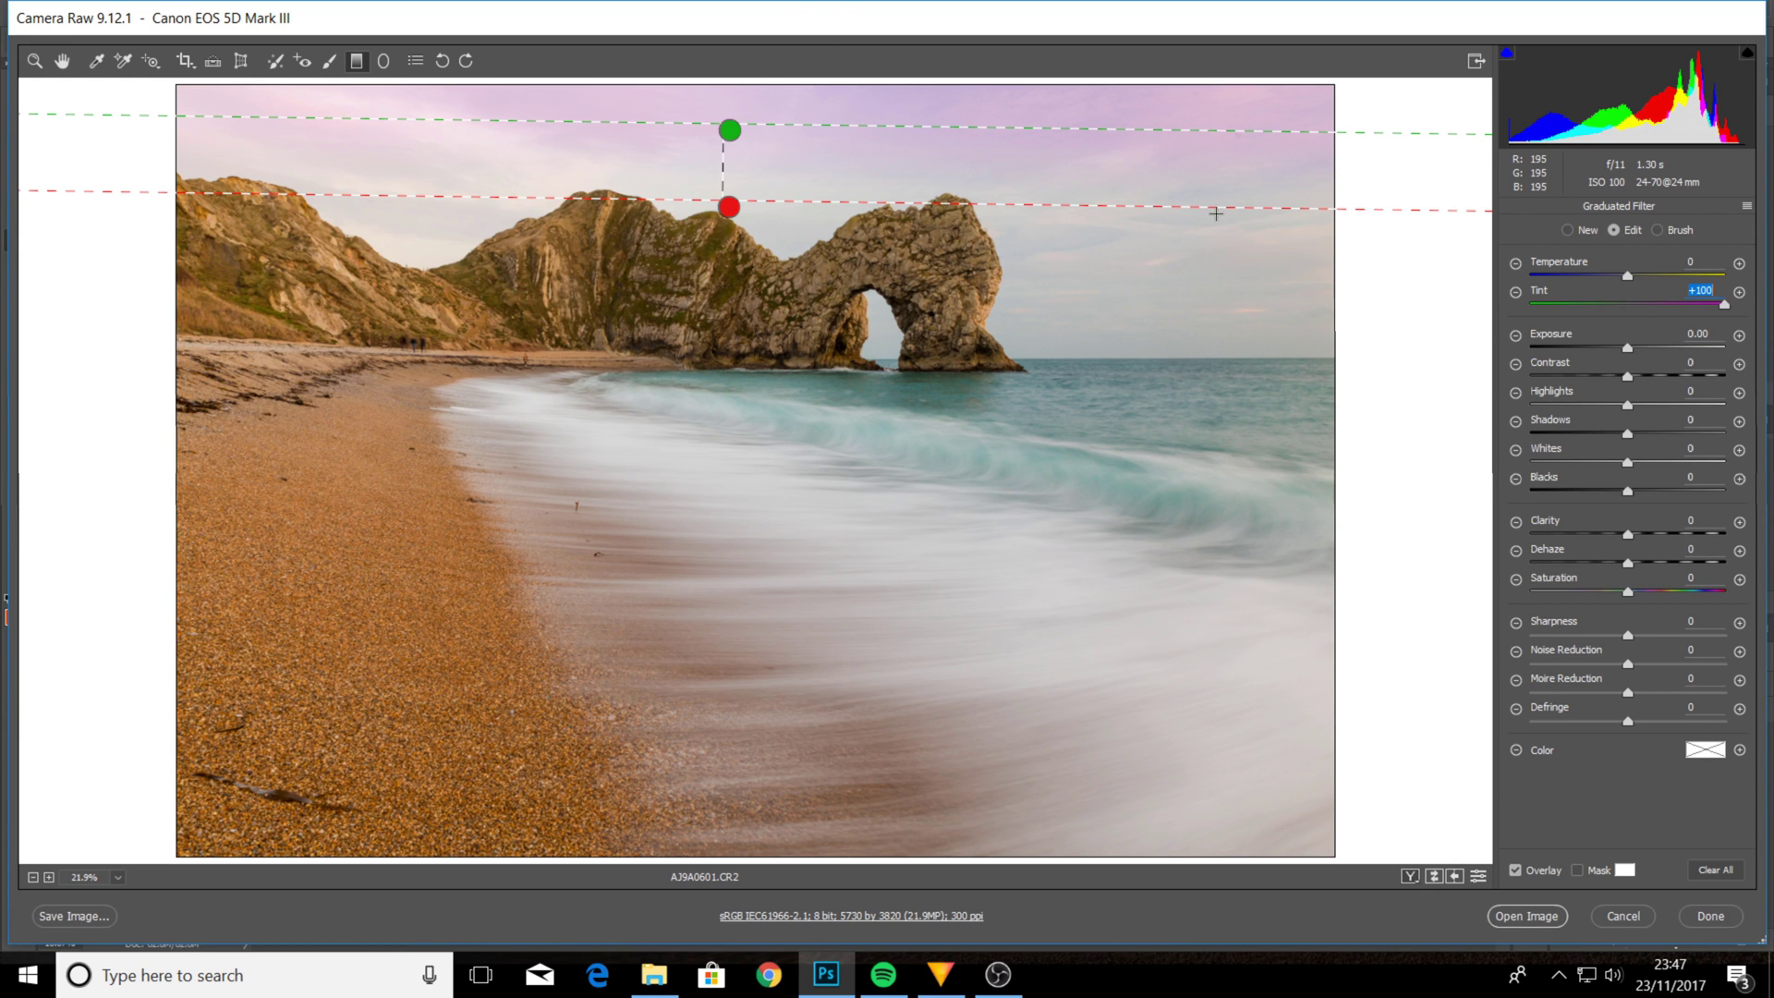
double_click(1724, 305)
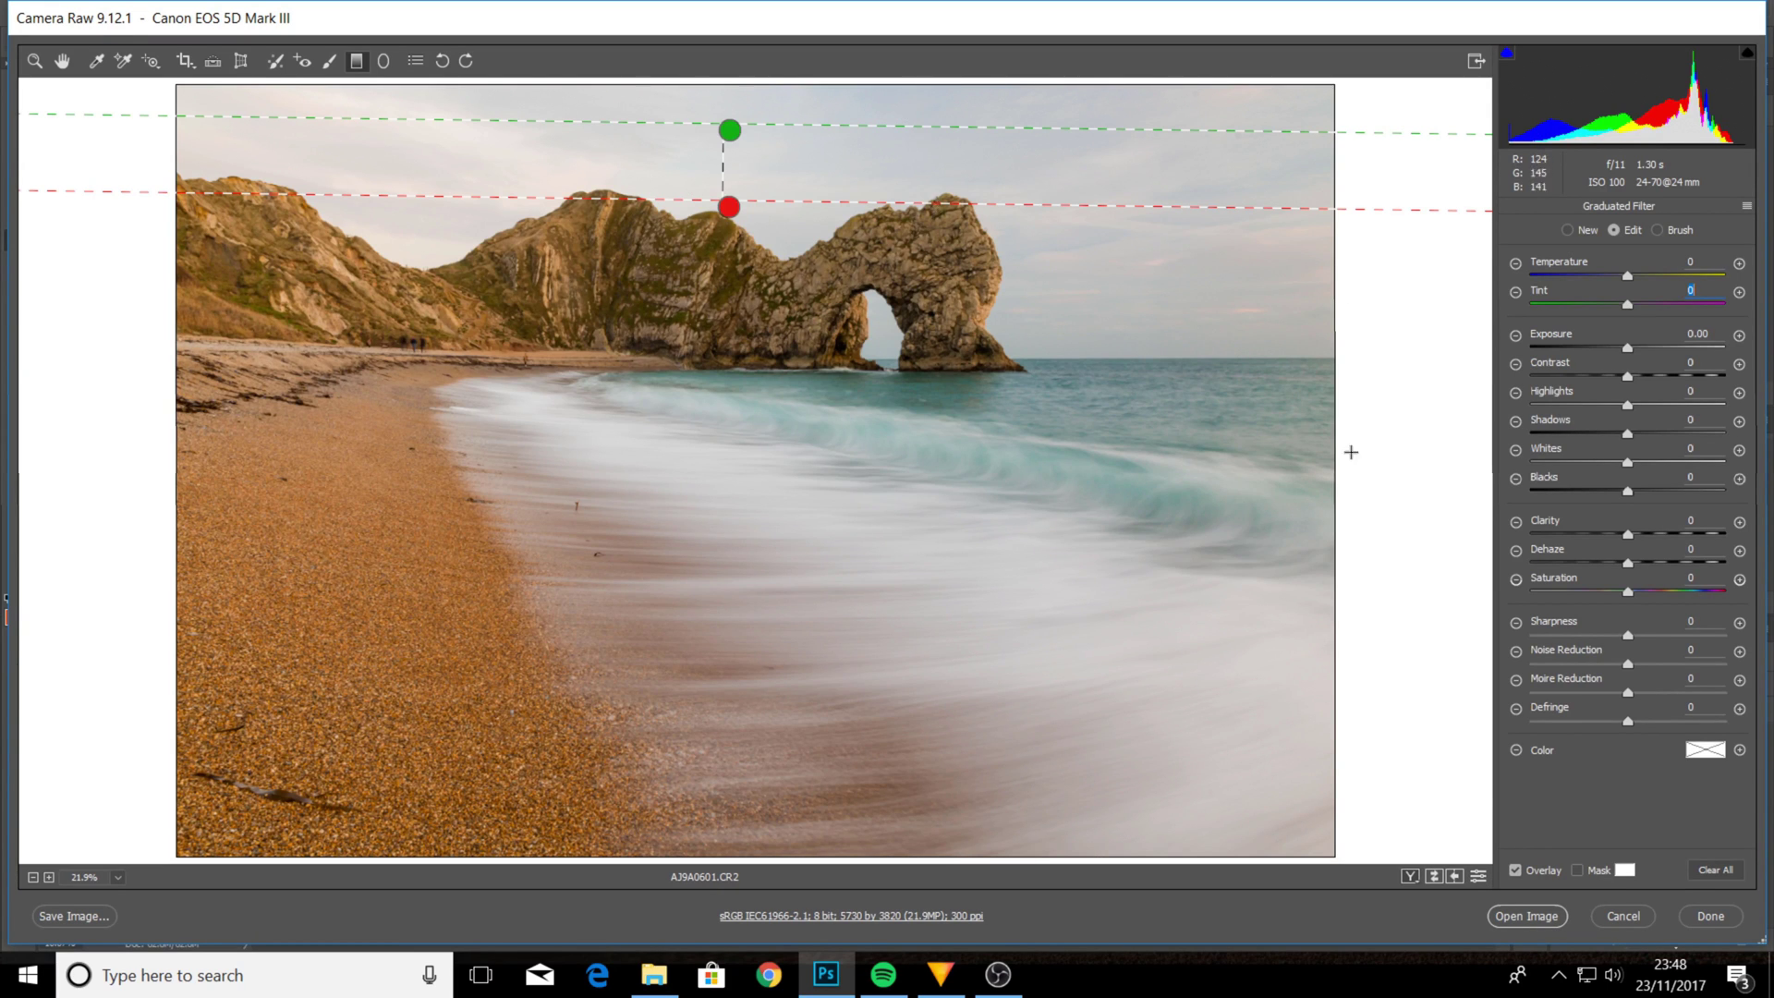
left_click_drag(1628, 344, 1626, 347)
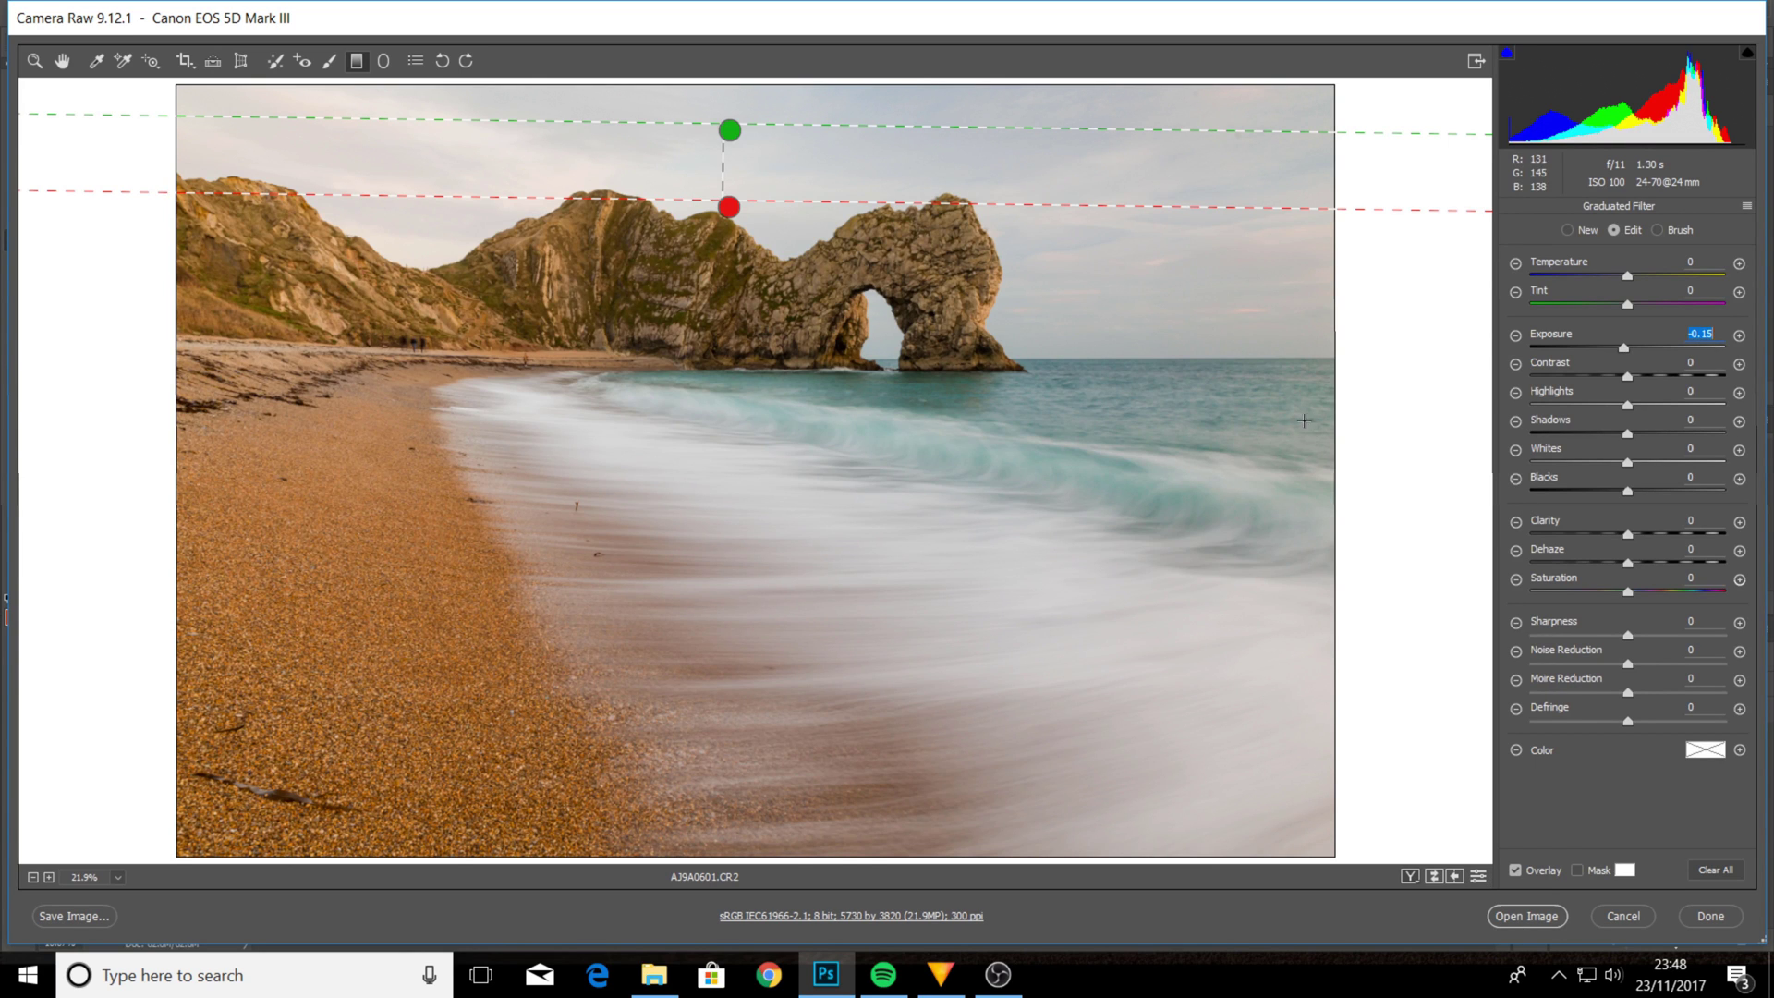
left_click(1433, 396)
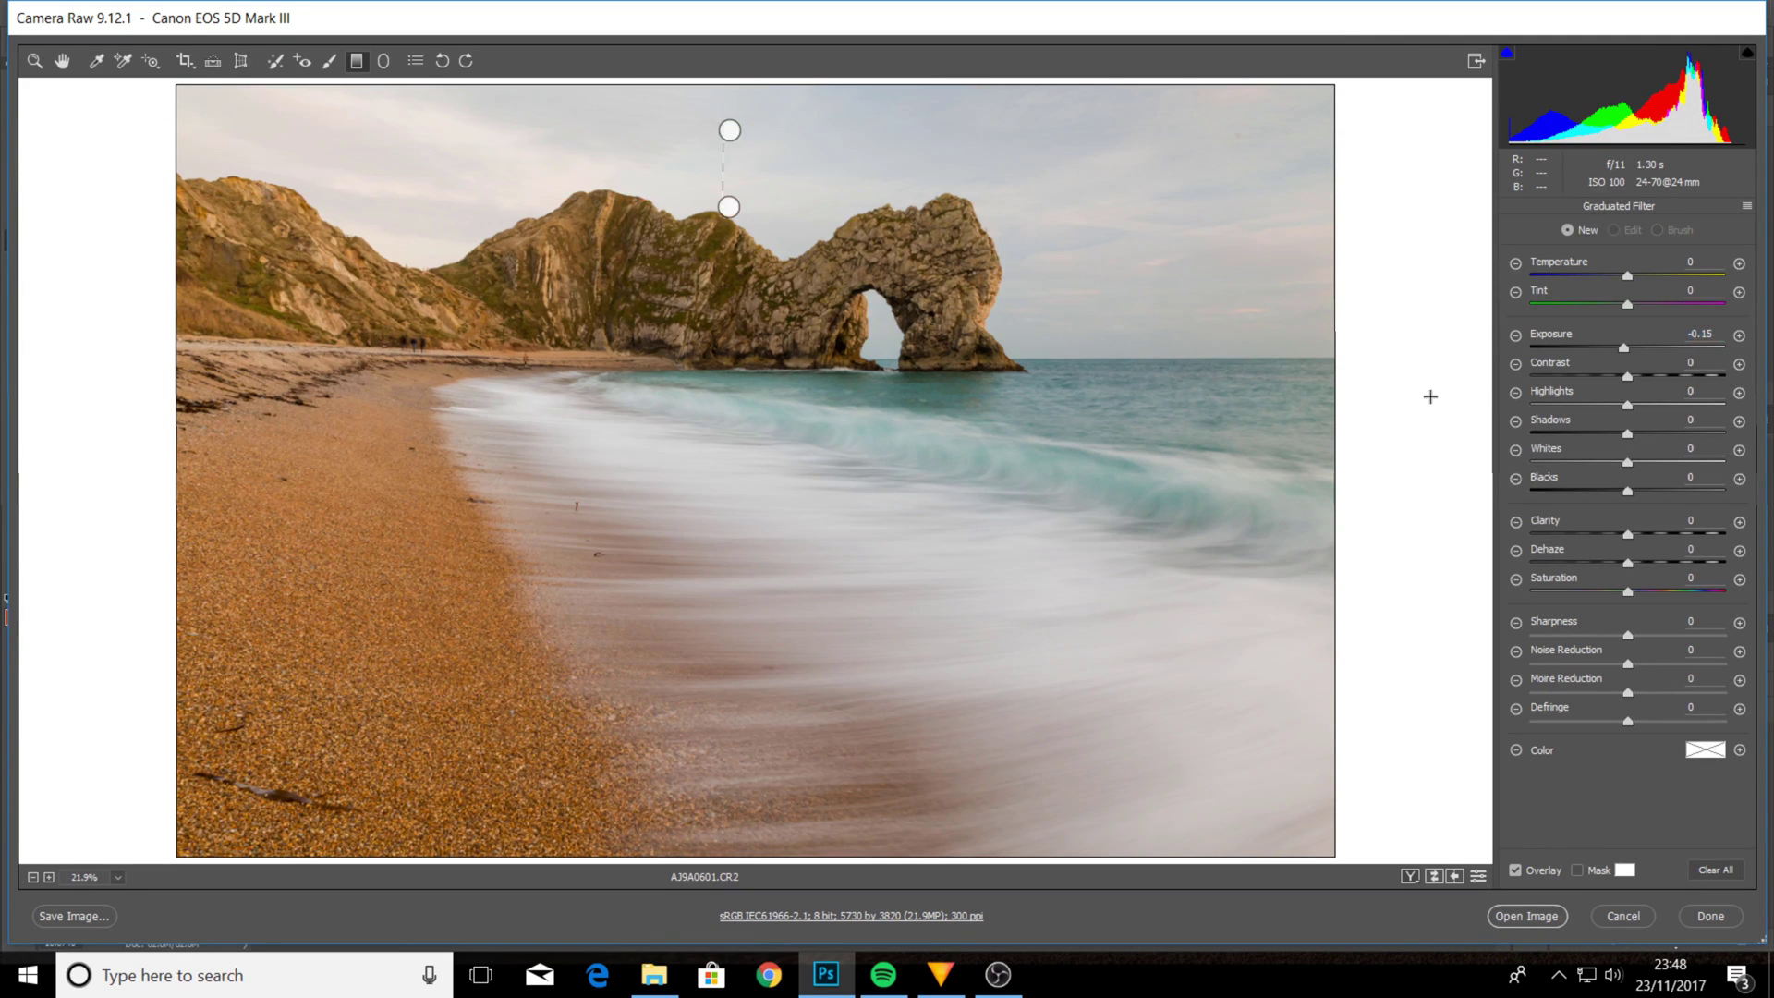
Leave the local adjustment tools and open the developed raw photo as an image in Photoshop
left_click(213, 62)
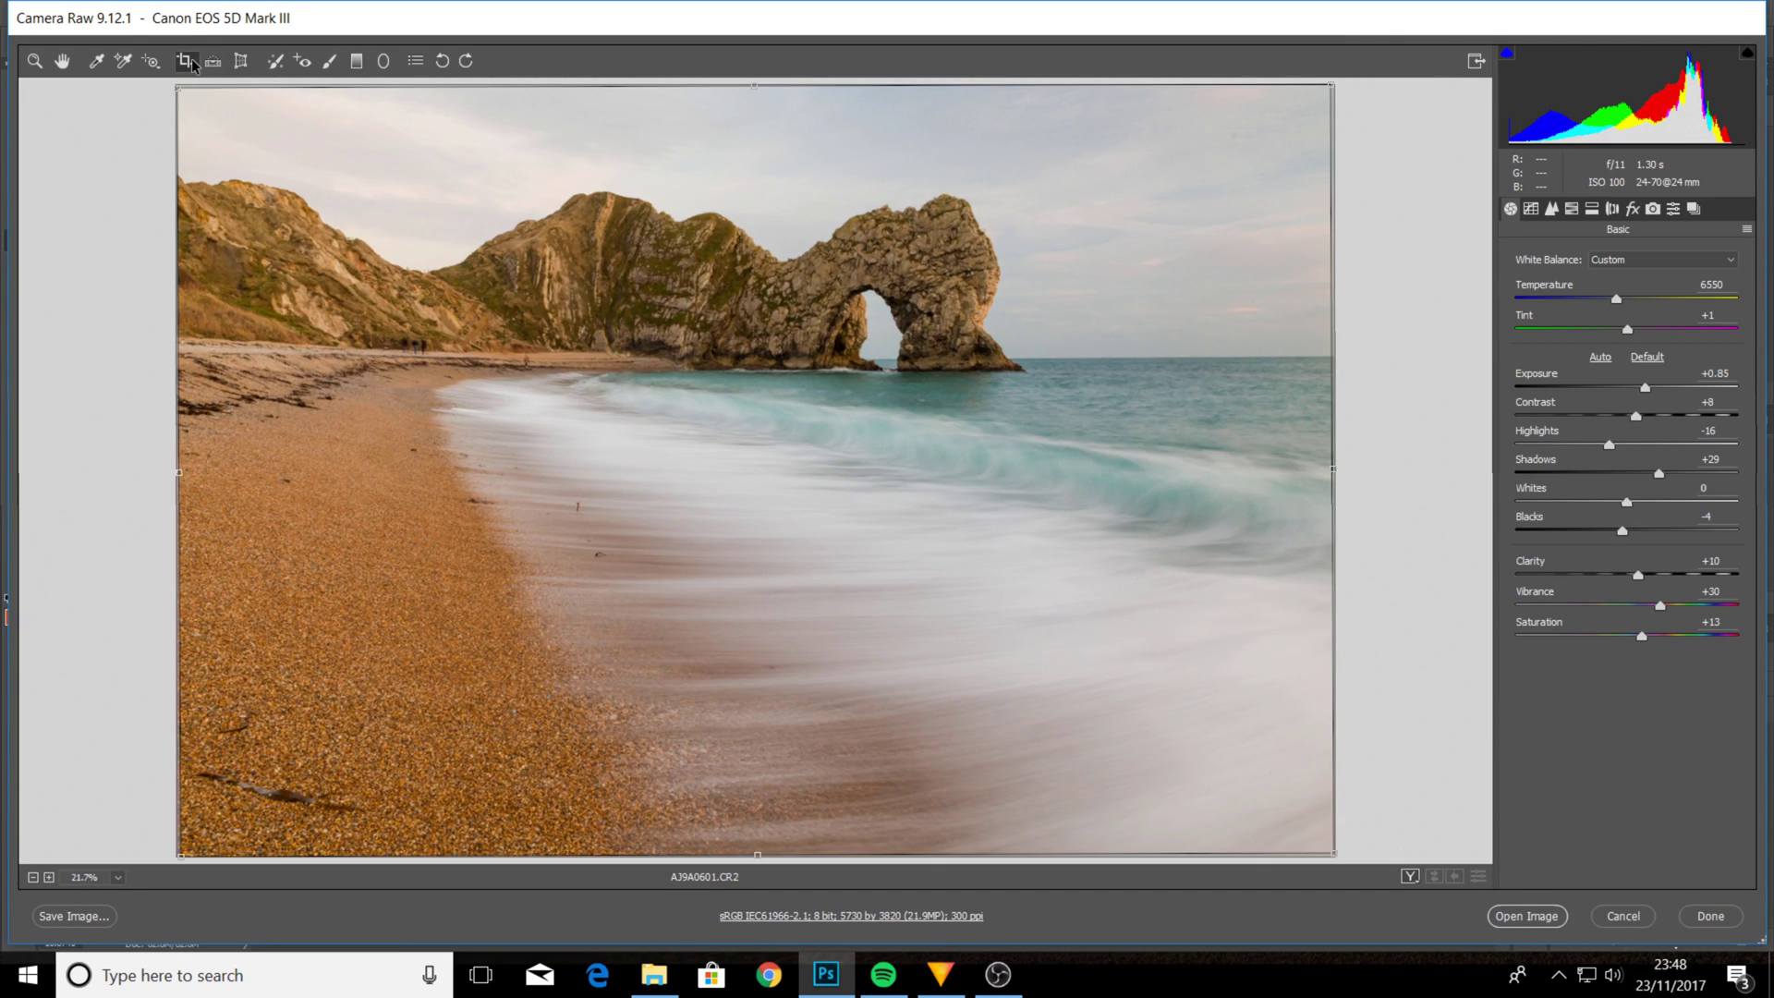
key("z")
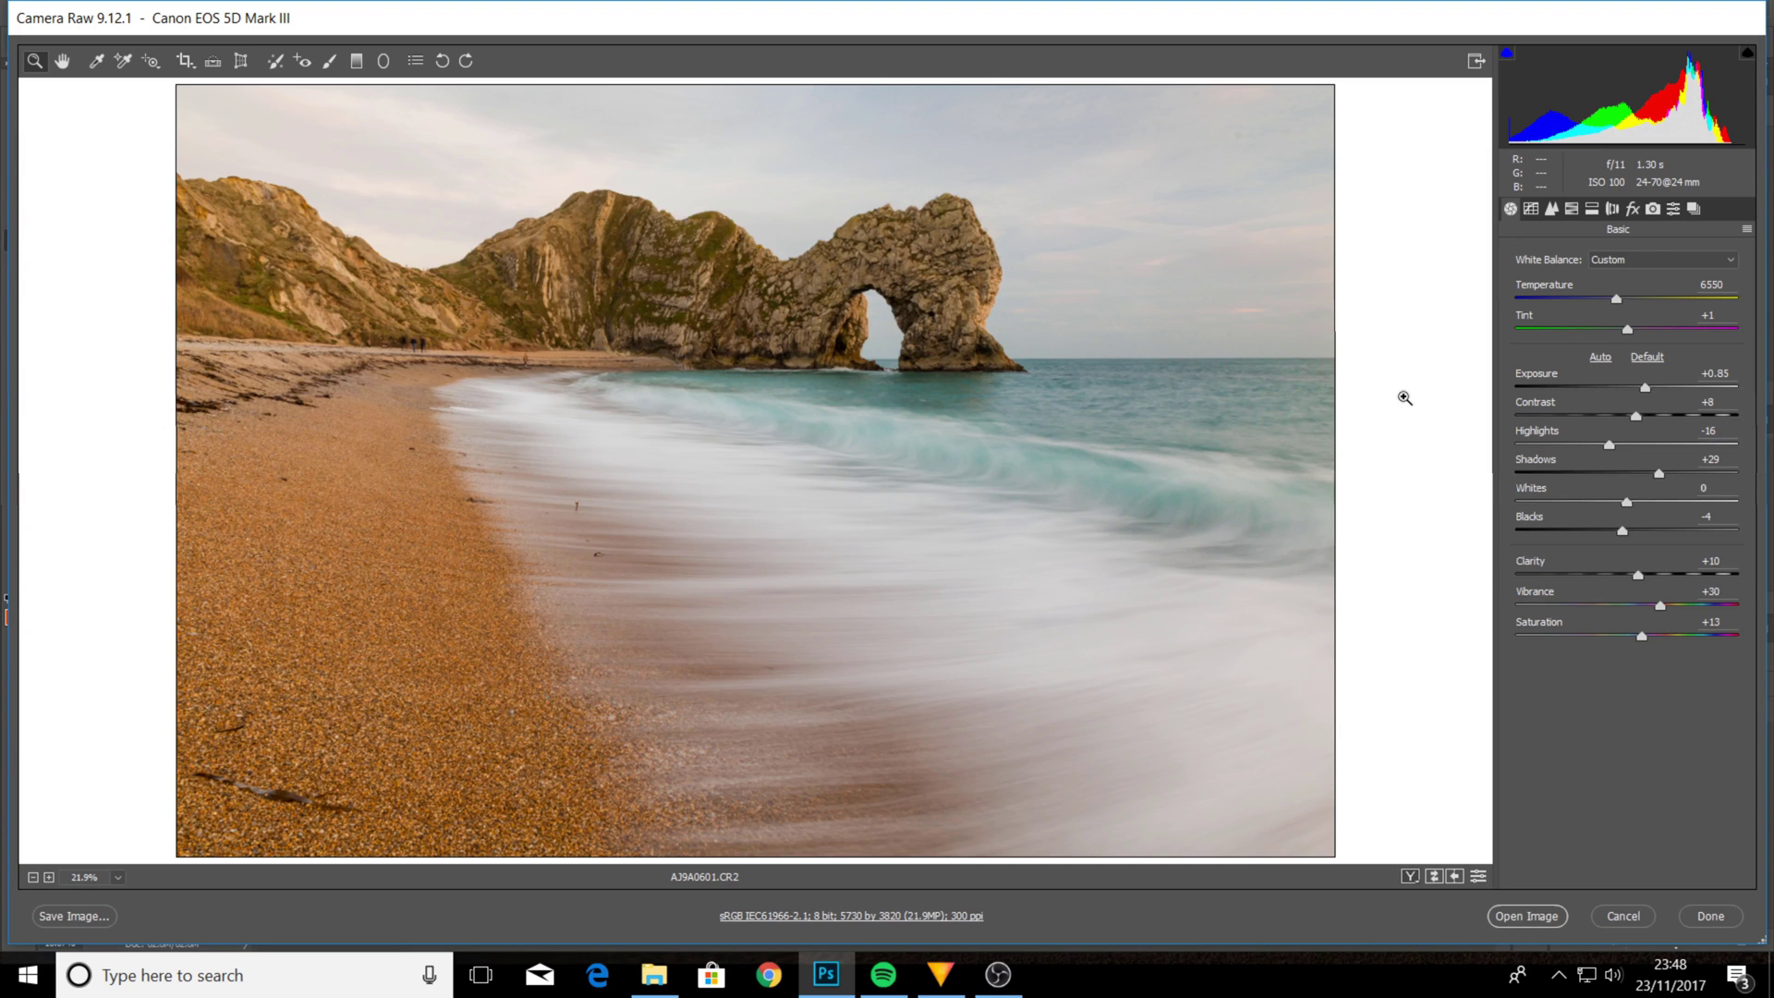
left_click(1531, 920)
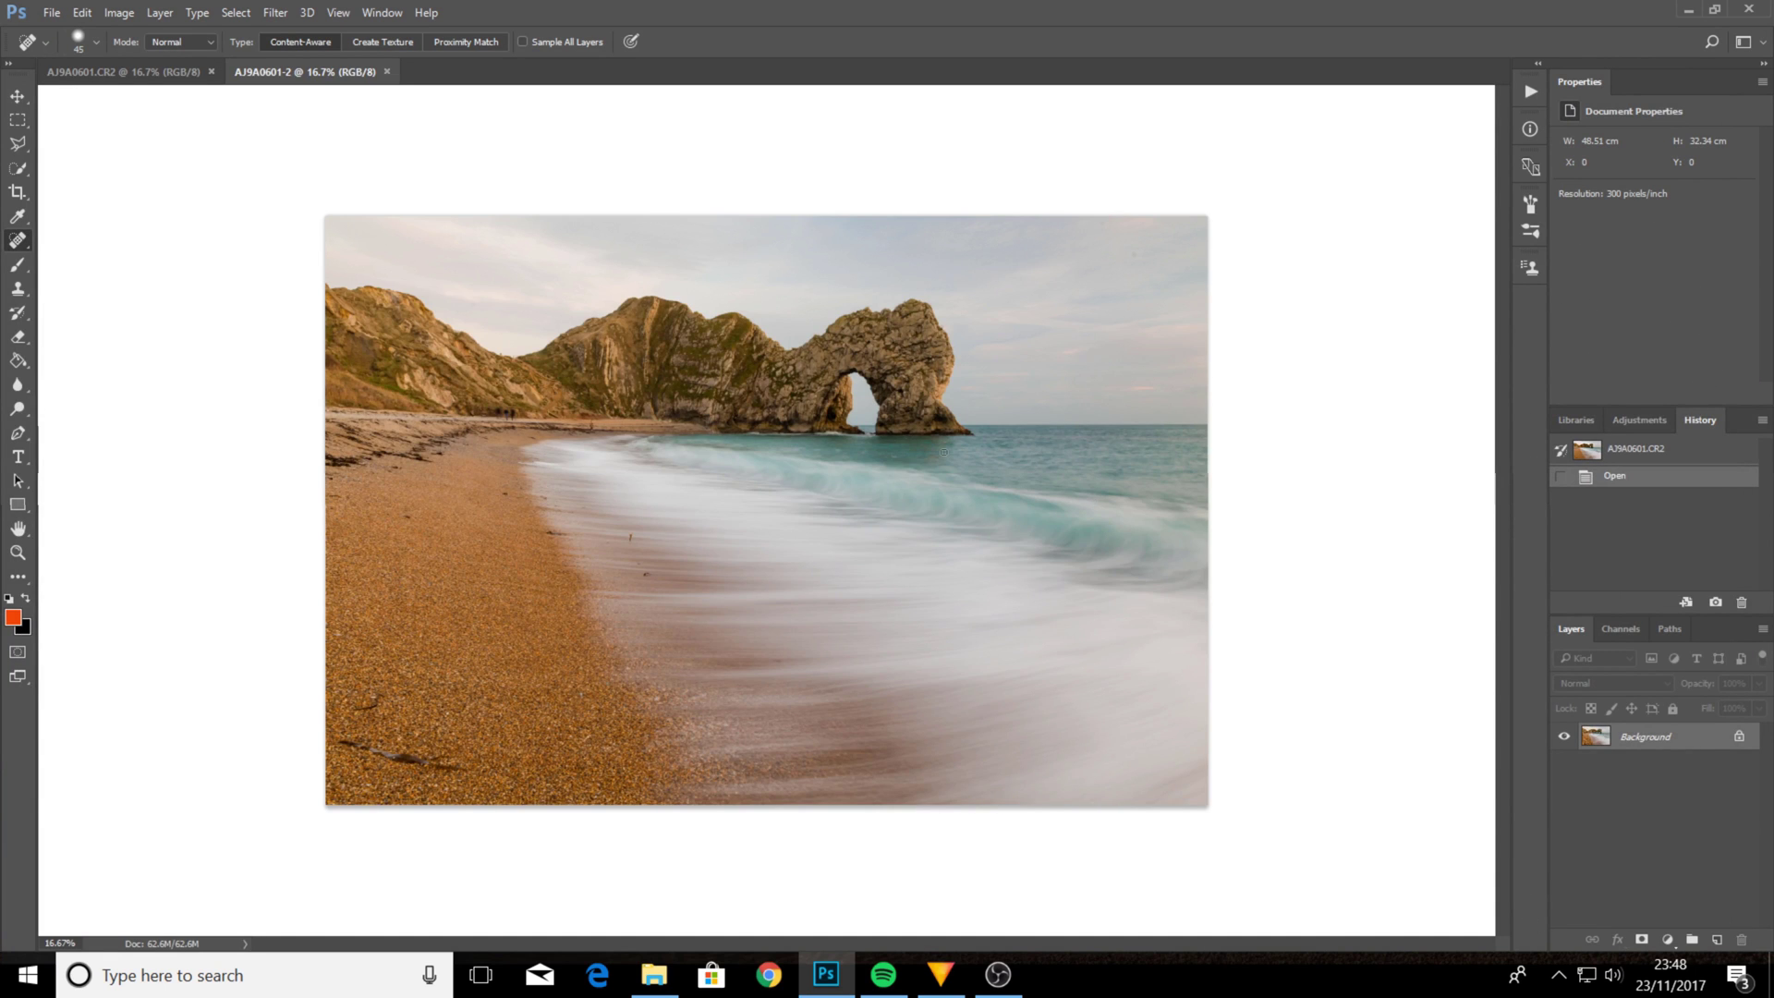
Inspect the people on the distant beach up close and duplicate the Background layer
scroll(925, 432, "up", 1)
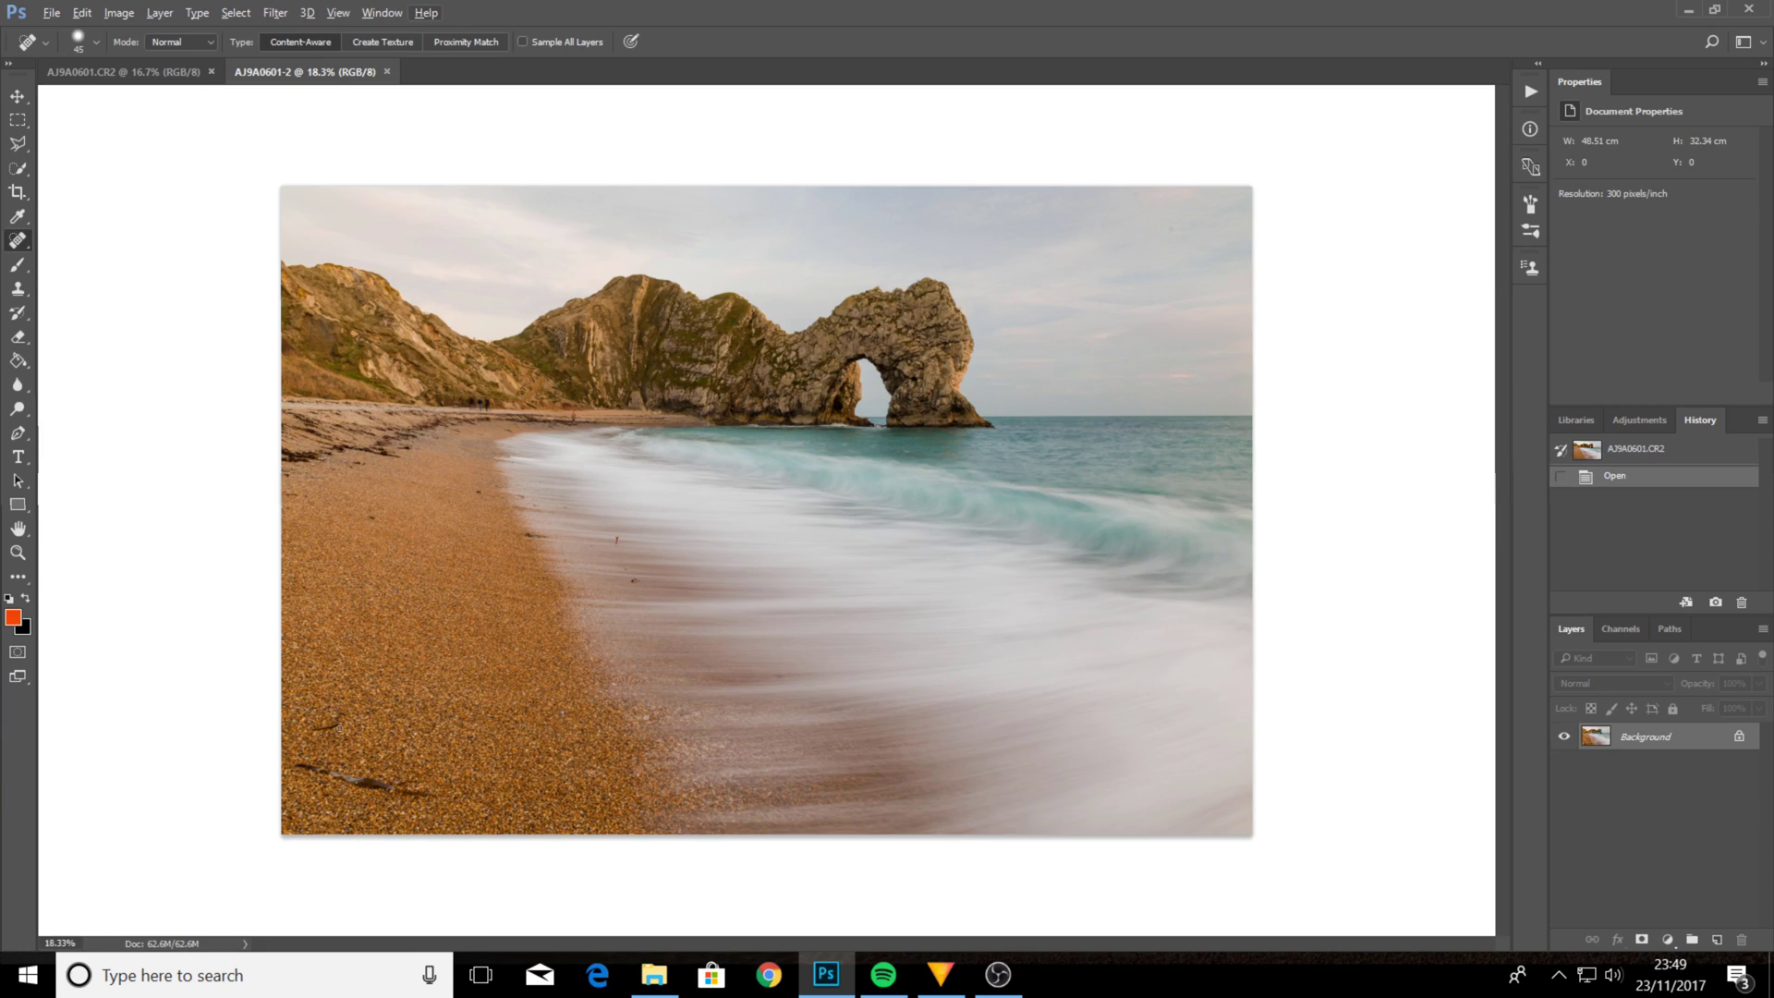
scroll(523, 468, "up", 5)
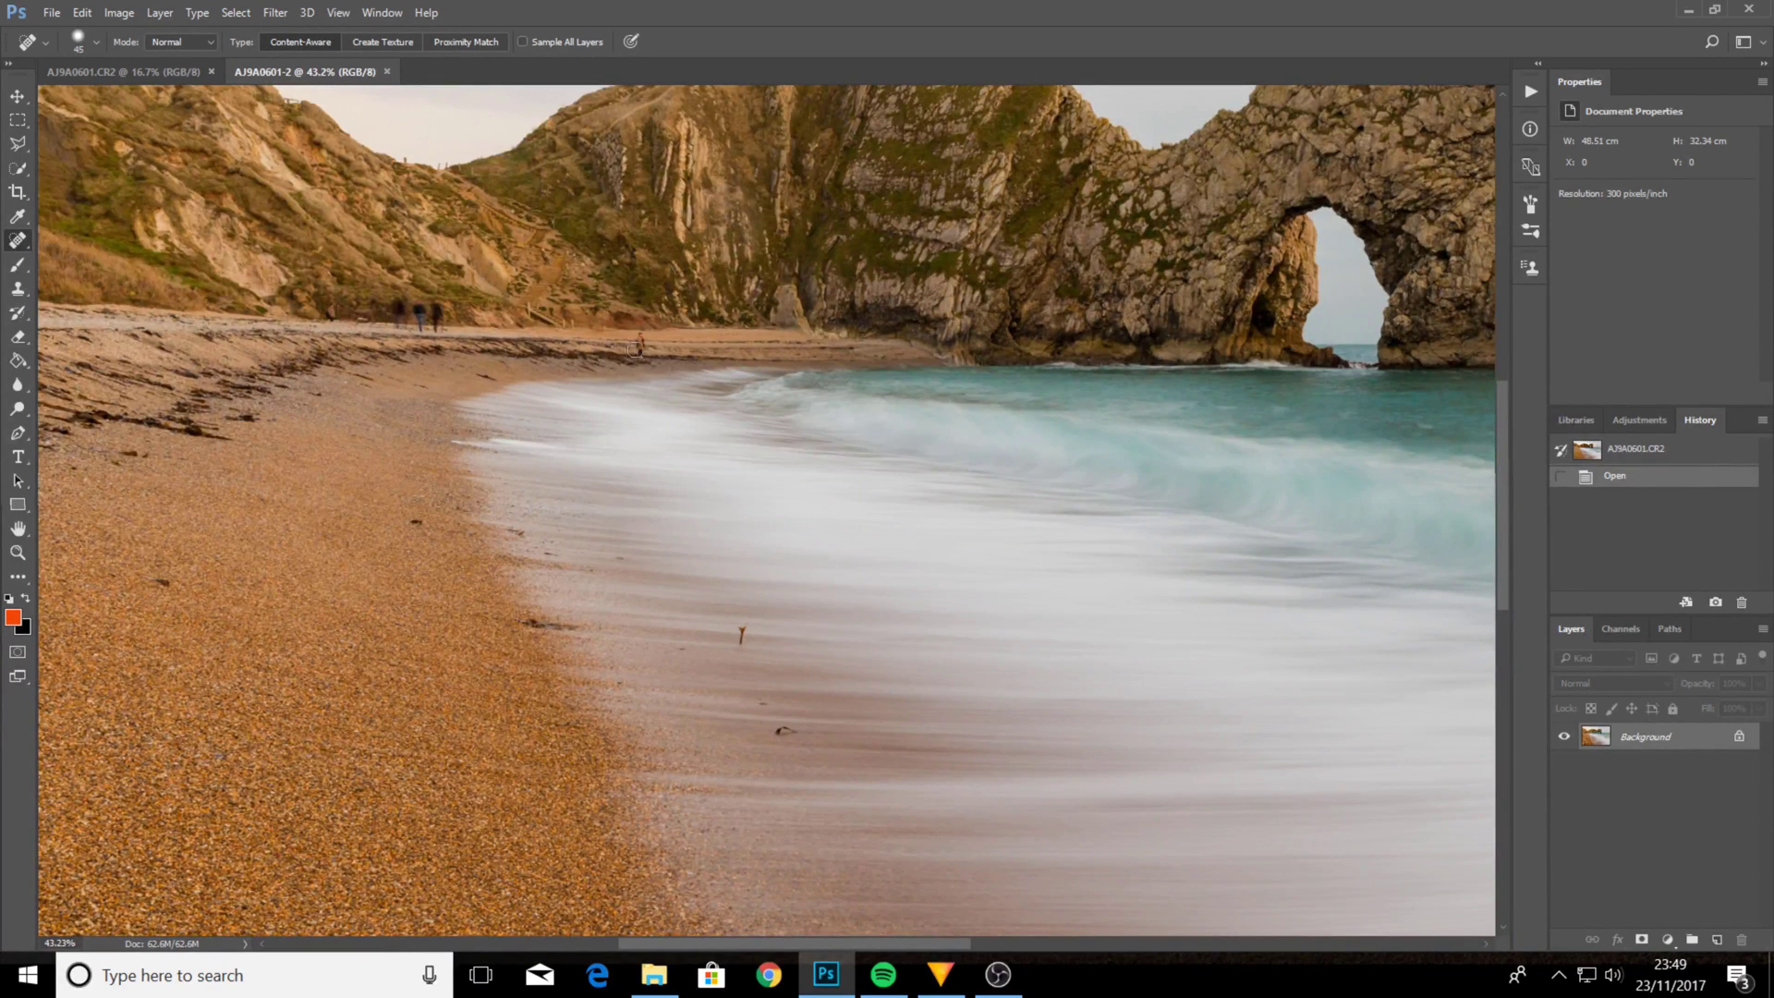
scroll(630, 349, "up", 4)
scroll(1105, 642, "down", 2)
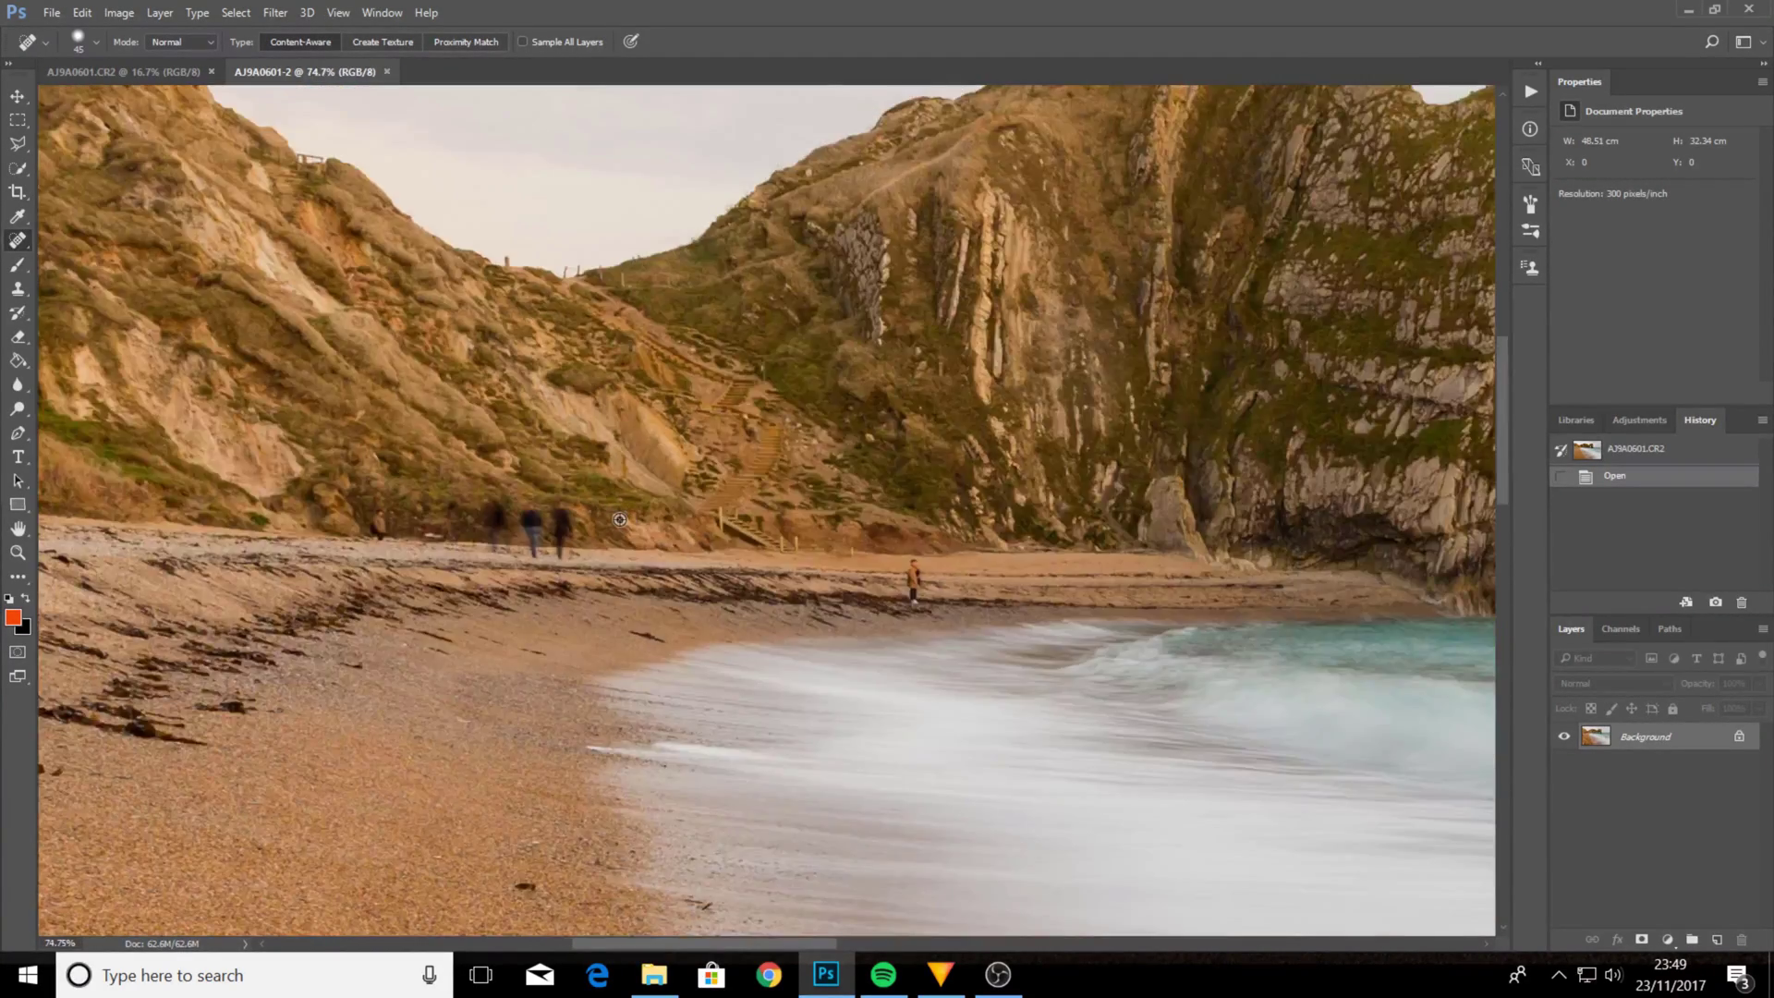
scroll(619, 519, "down", 5)
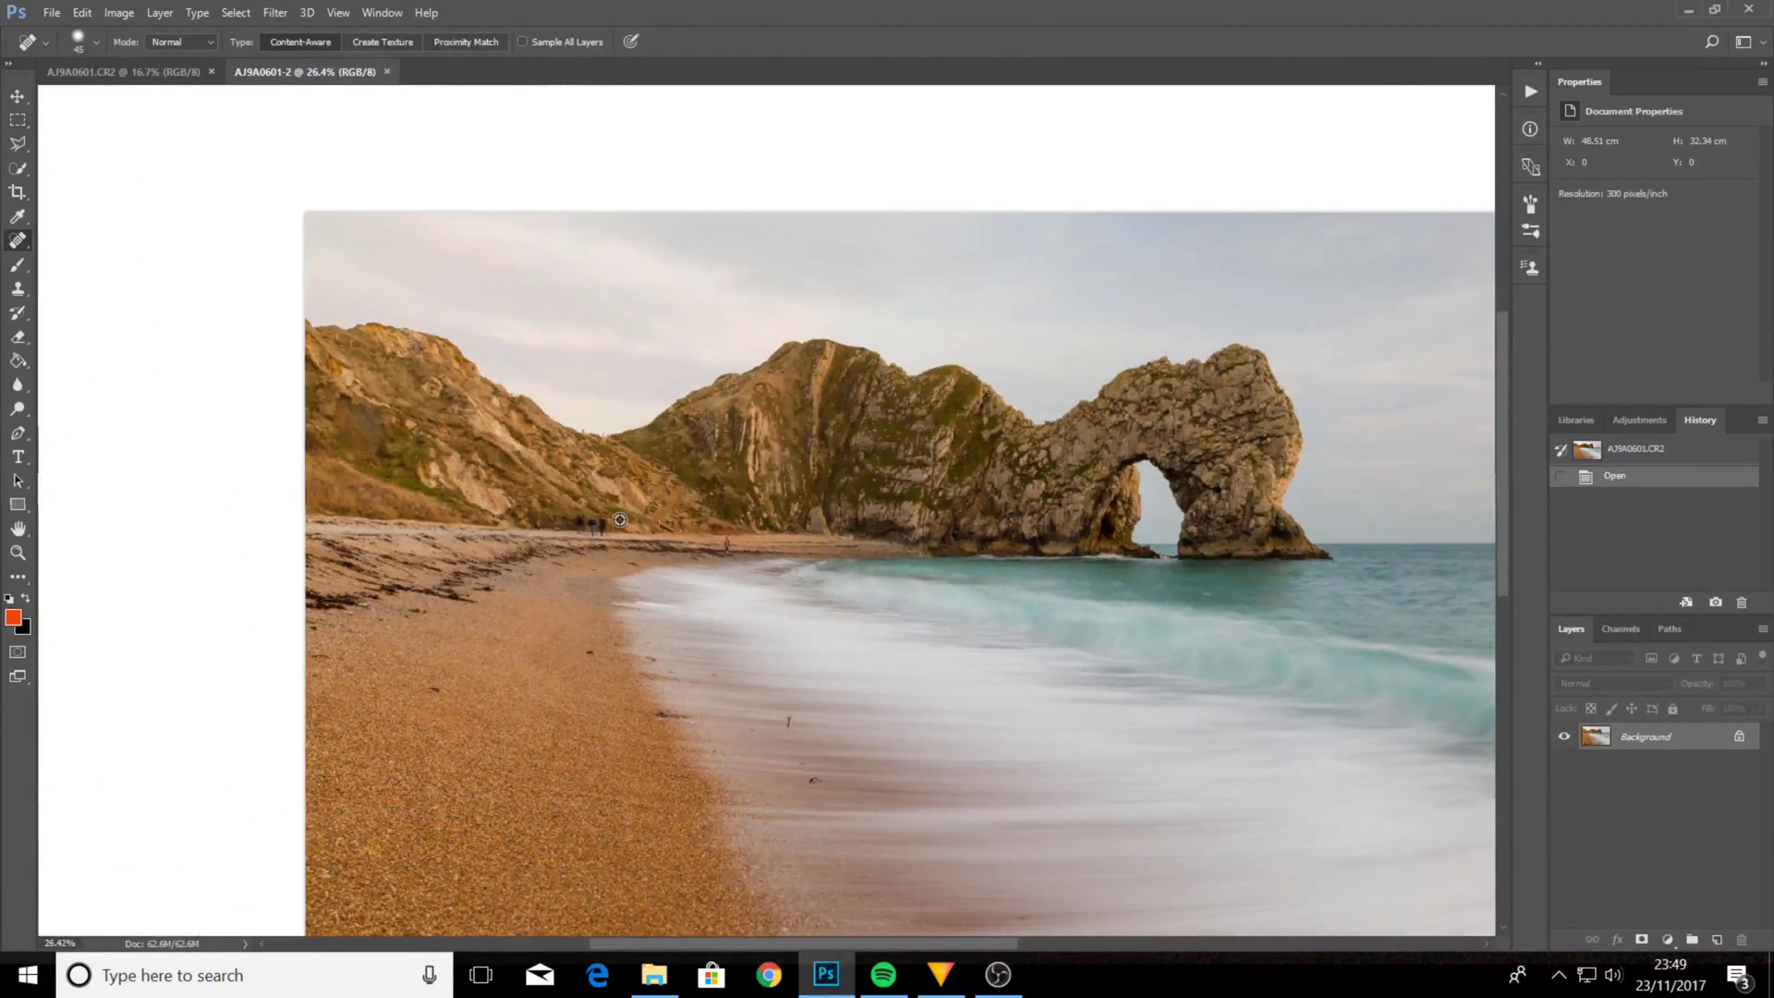
scroll(619, 519, "down", 1)
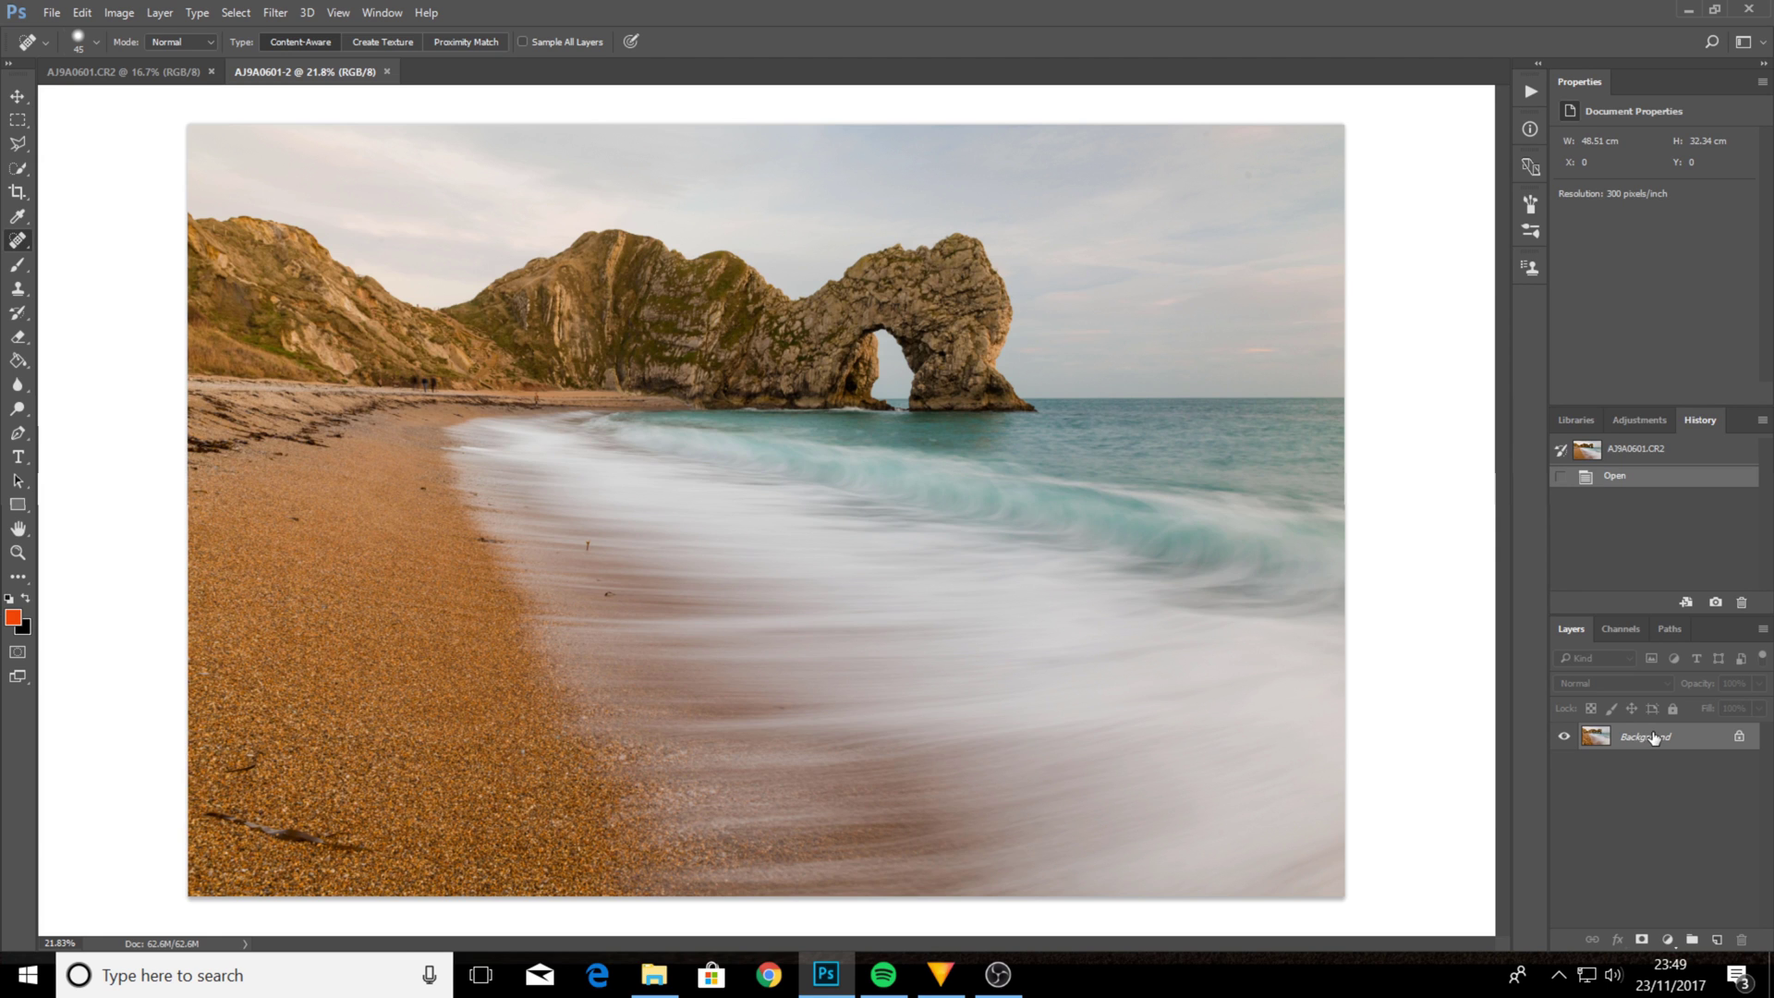
left_click_drag(1653, 742, 1719, 935)
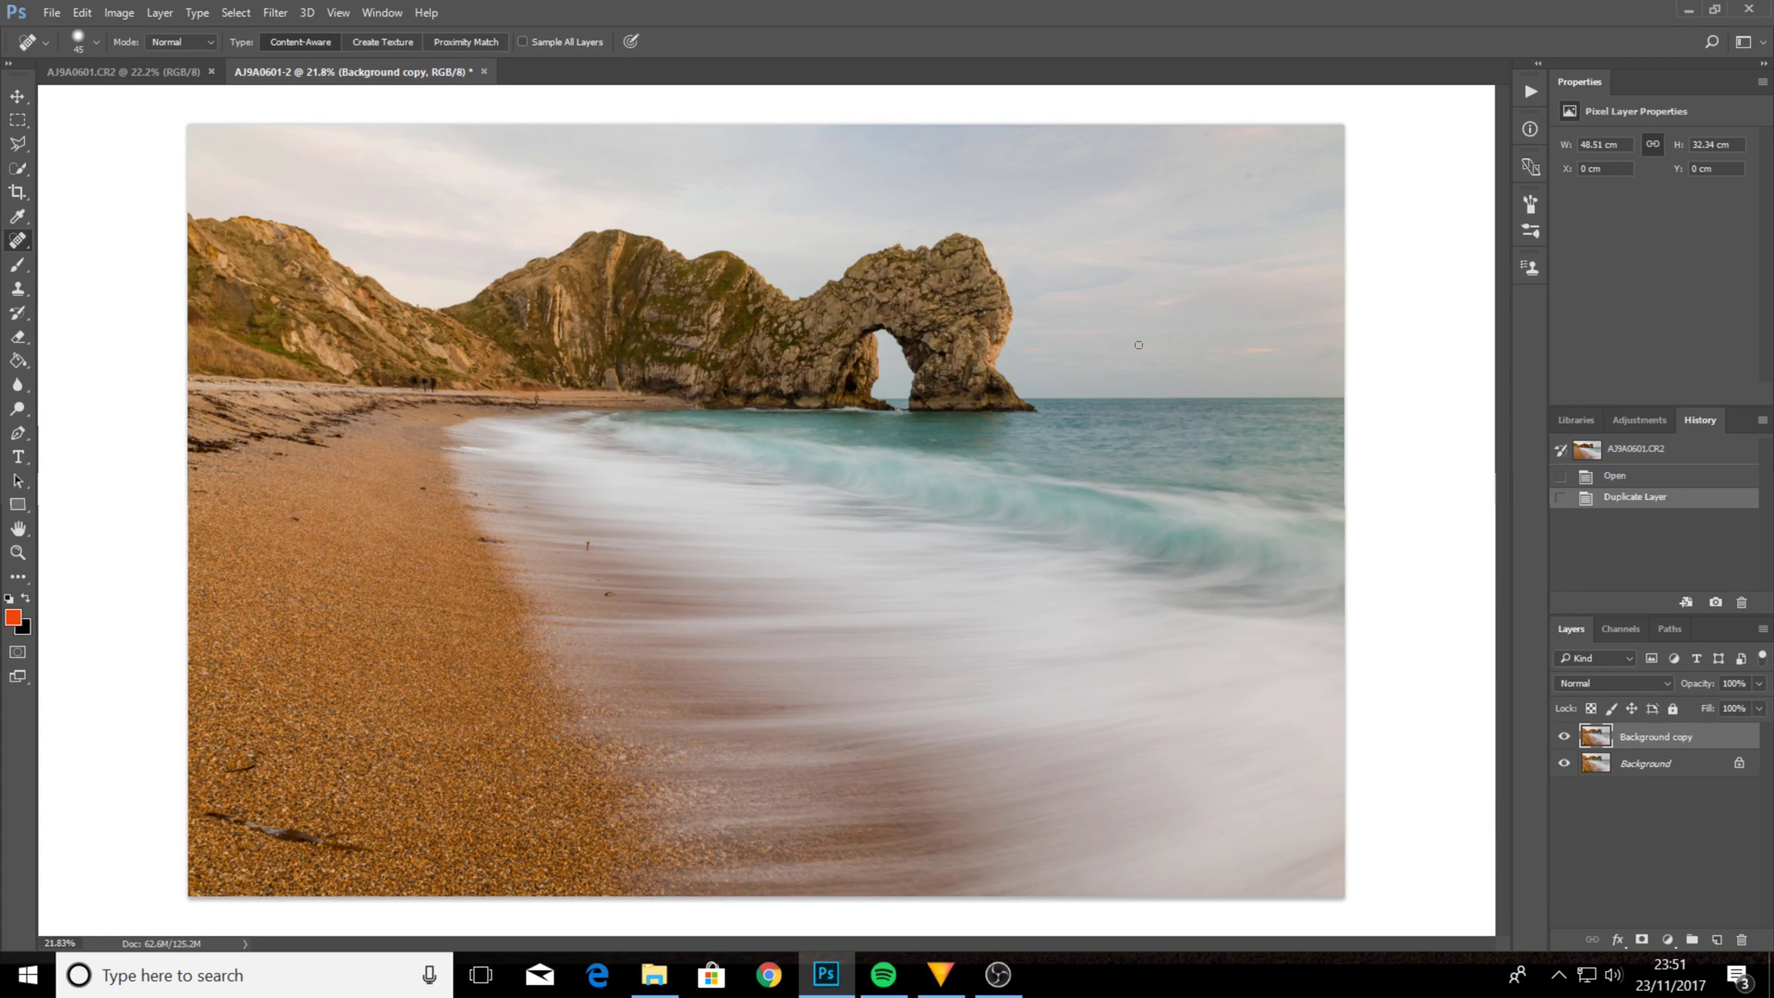
Compare the developed photo with the unedited AJ9A0601.CR2 document, and return to the developed version
left_click(129, 76)
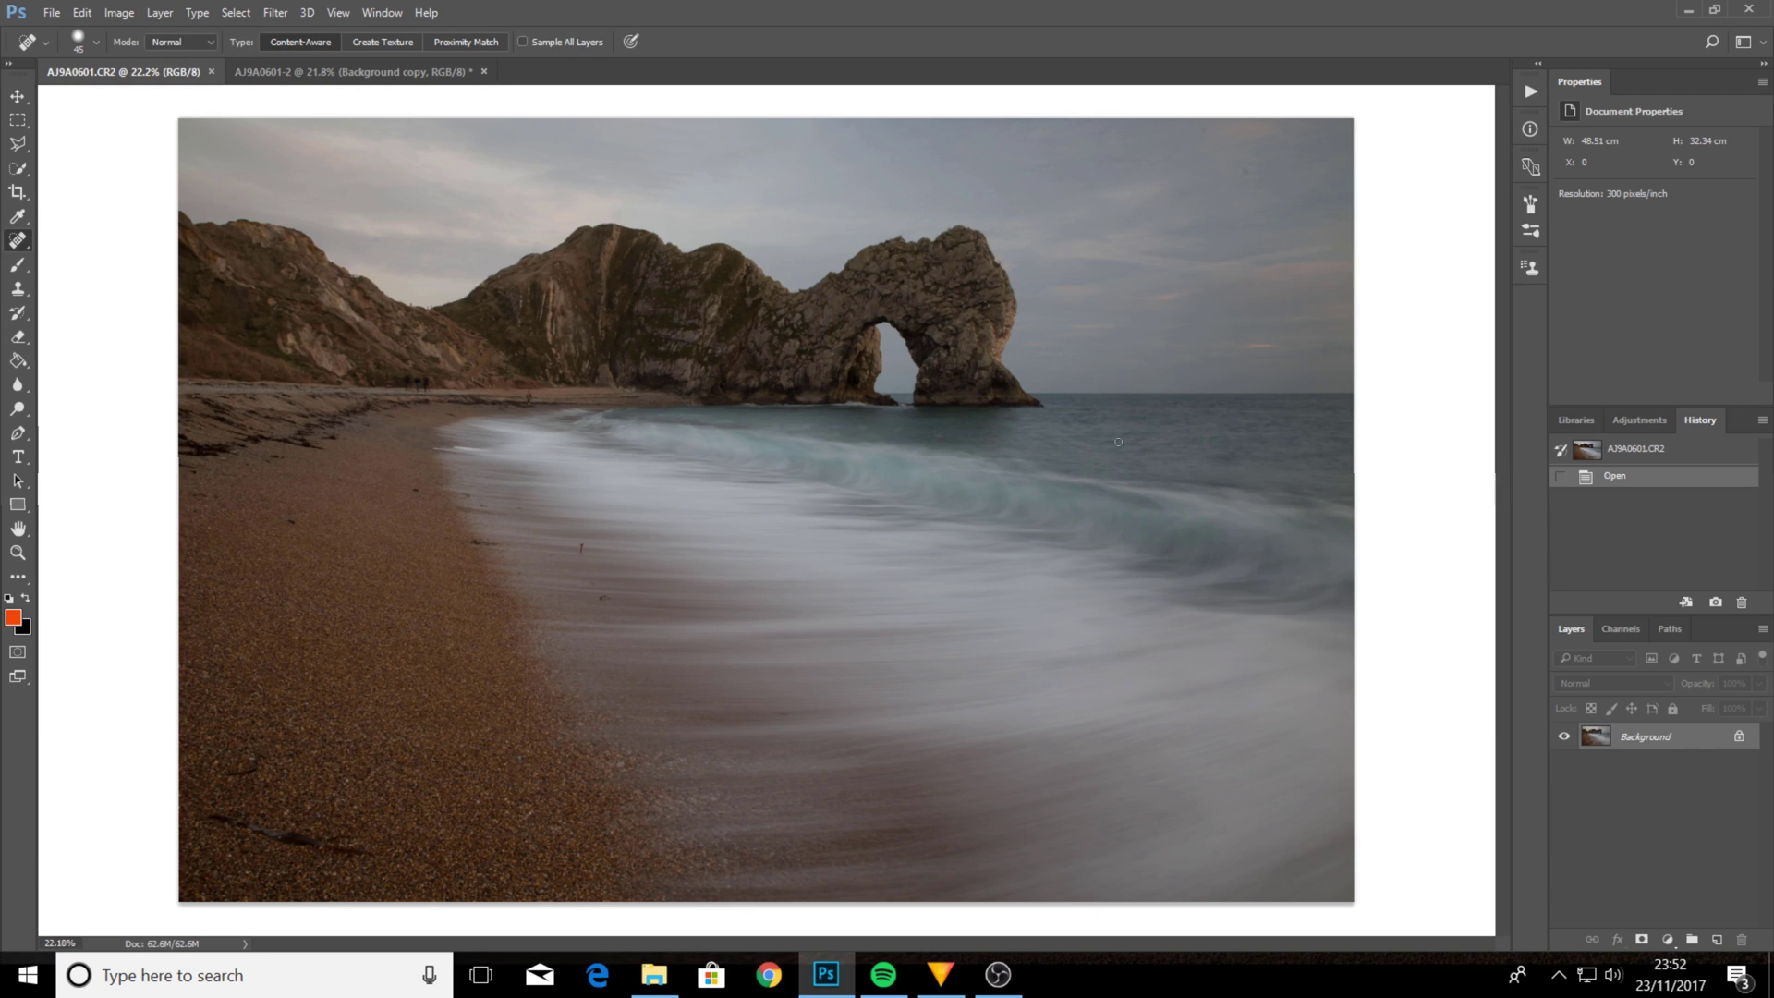
left_click(392, 74)
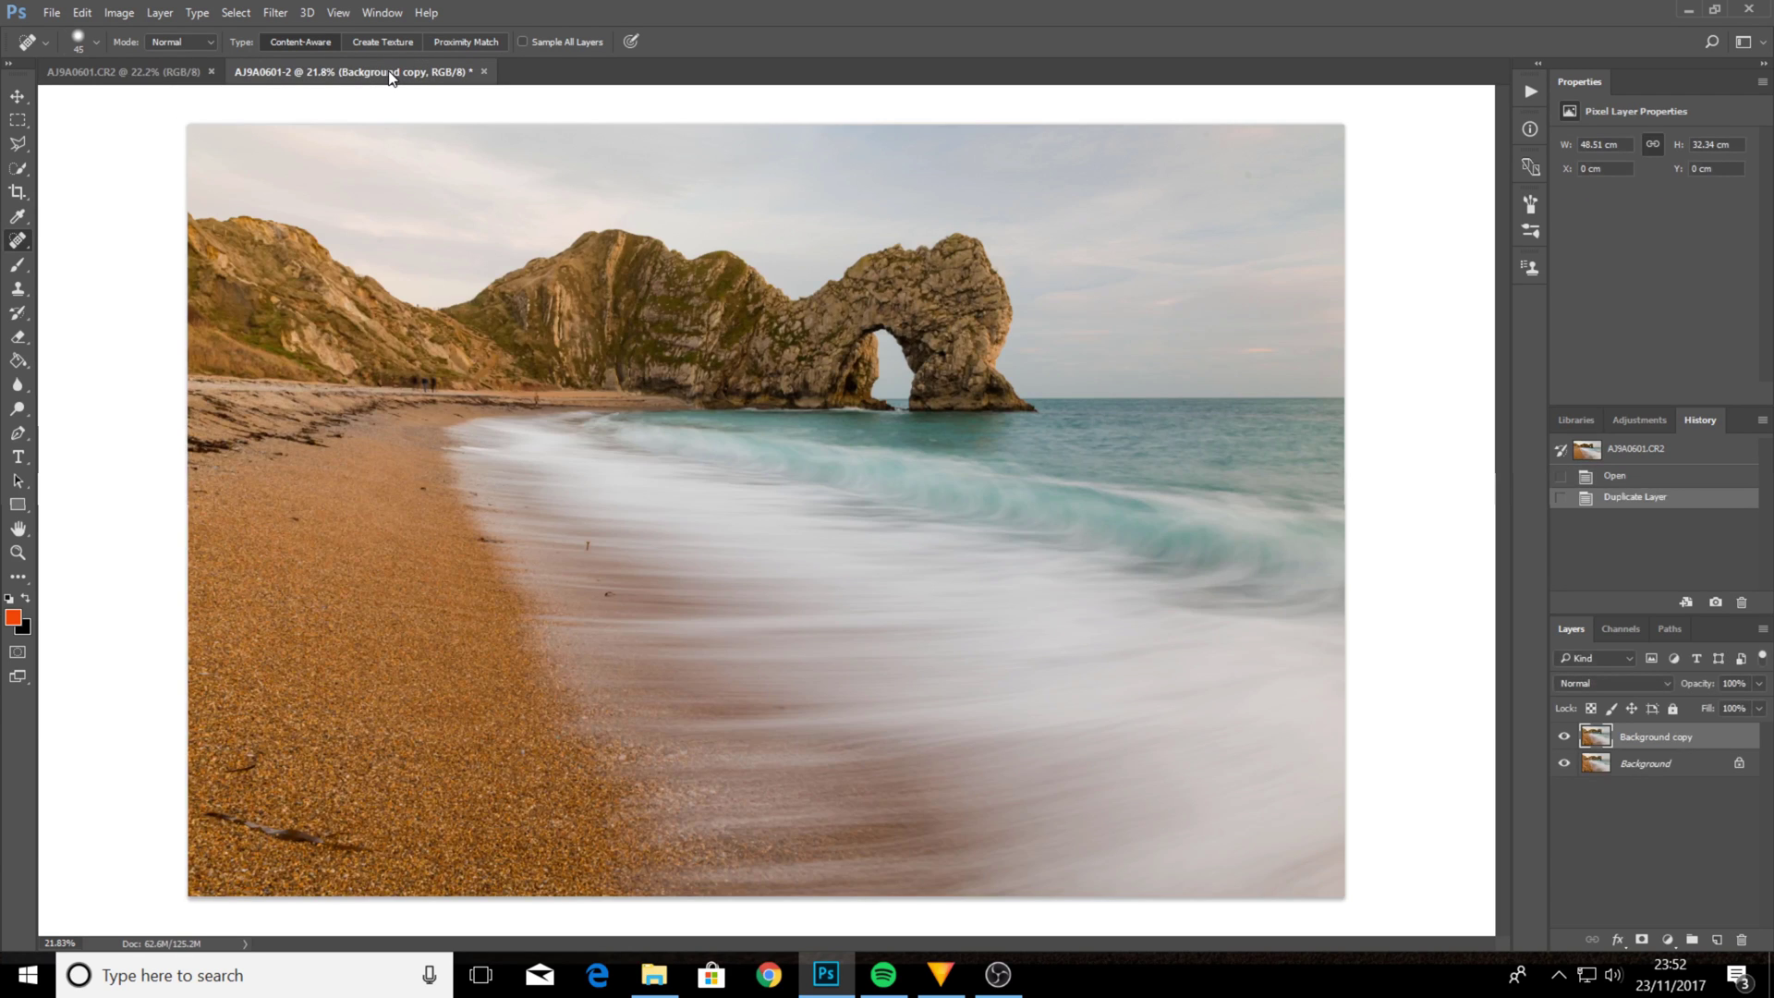